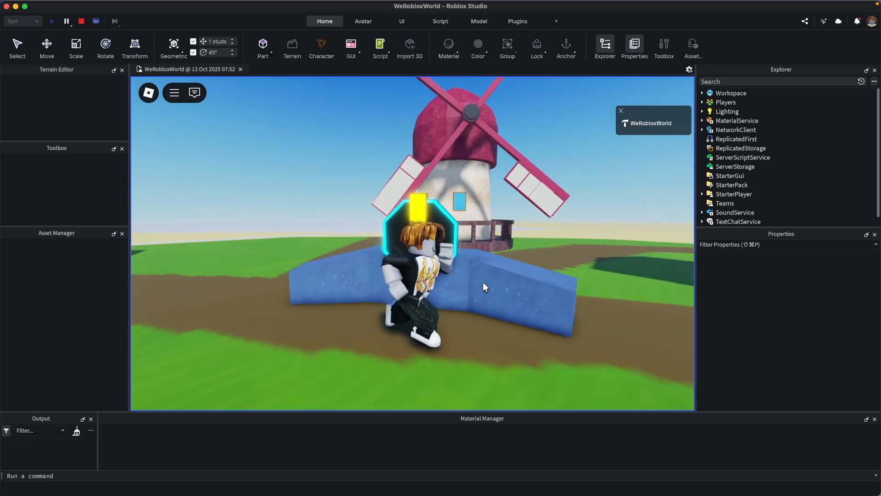
Walk the avatar around the glowing quest marker in front of the windmill to examine it from several angles.
{"action": "key", "text": "a"}
{"action": "key", "text": "w"}
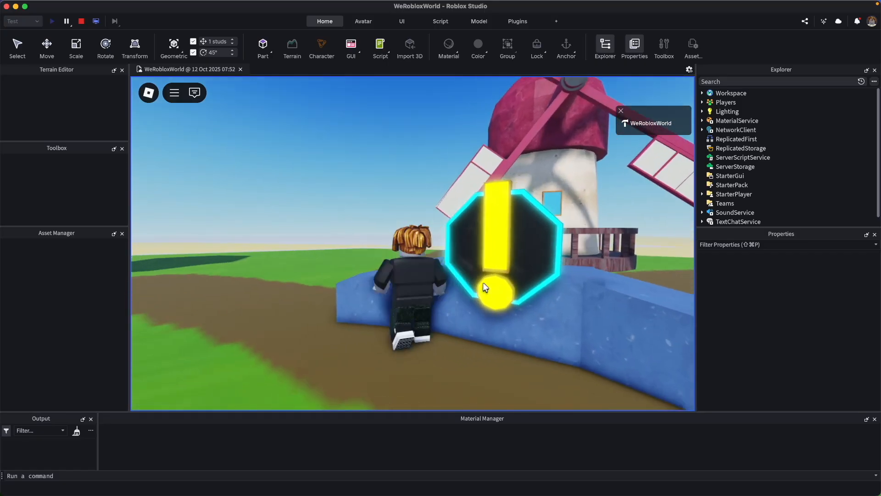
{"action": "right_click_drag", "start_coordinate": [482, 282], "coordinate": [463, 304]}
{"action": "key", "text": "s"}
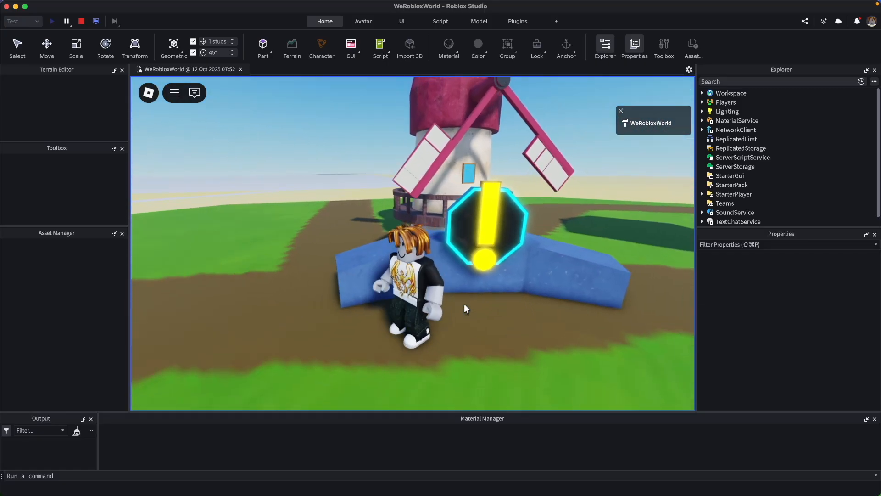
{"action": "key", "text": "w"}
{"action": "key", "text": "d"}
{"action": "key", "text": "s"}
{"action": "key", "text": "d"}
{"action": "key", "text": "w"}
{"action": "right_click_drag", "start_coordinate": [464, 304], "coordinate": [464, 304]}
{"action": "key", "text": "a"}
{"action": "key", "text": "w"}
{"action": "key", "text": "w"}
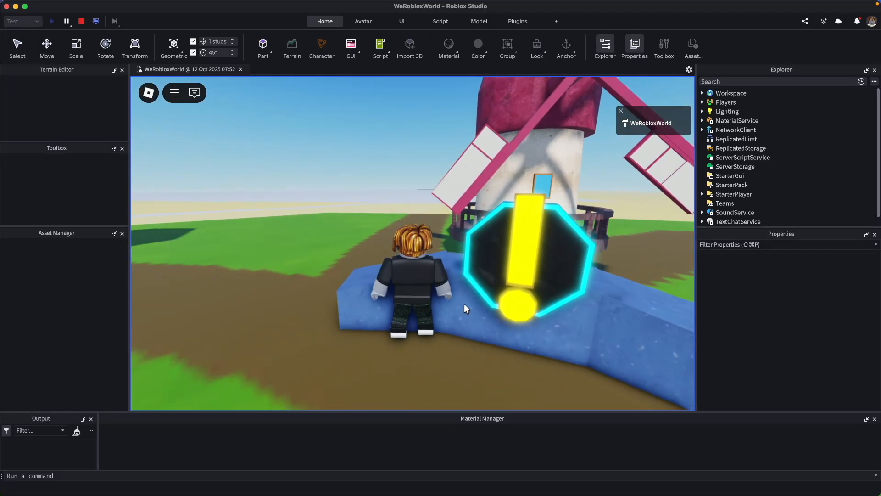
{"action": "key", "text": "s"}
{"action": "key", "text": "d"}
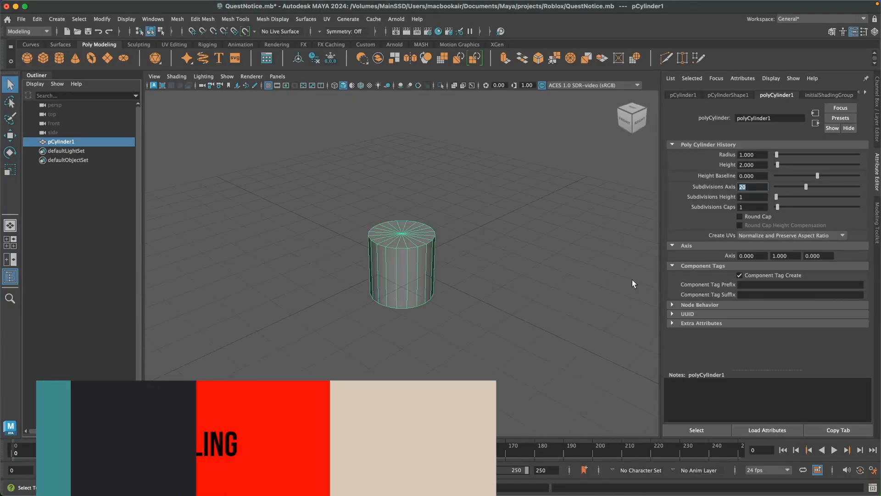
In Maya, set the cylinder's axis subdivisions to 8 and flatten it into a low octagonal disc.
{"action": "type", "text": "8"}
{"action": "key", "text": "Return"}
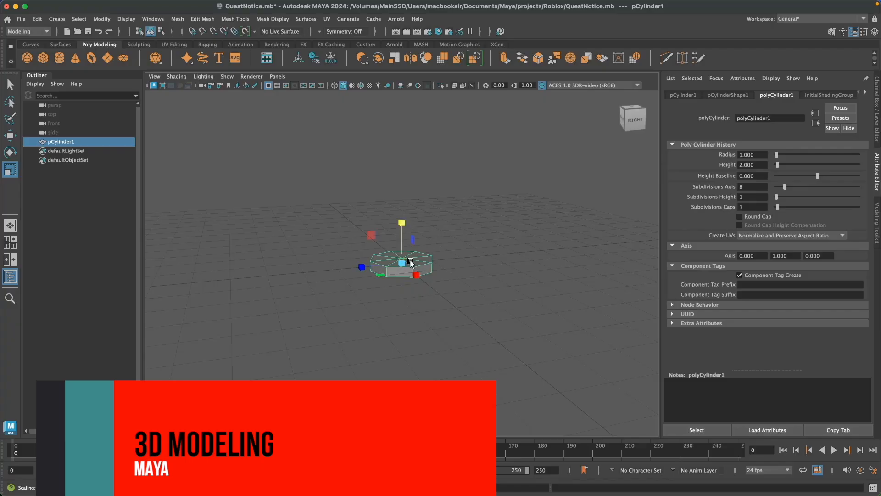
{"action": "scroll", "coordinate": [490, 343], "scroll_direction": "up", "scroll_amount": 5}
{"action": "left_click_drag", "start_coordinate": [410, 261], "coordinate": [427, 295], "text": "alt"}
{"action": "key", "text": "e"}
{"action": "left_click_drag", "start_coordinate": [473, 275], "coordinate": [560, 301], "text": "alt"}
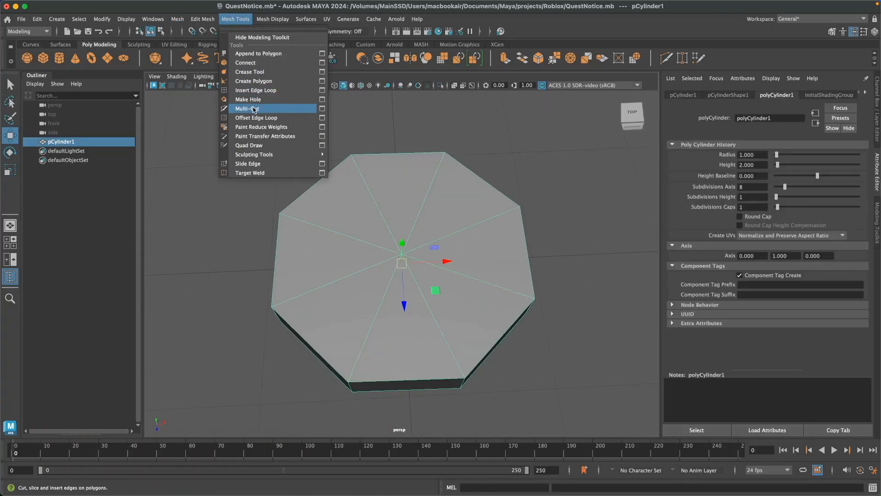
Cut a closed ring of edges slightly inside the rim of the octagon's top cap with the Multi-Cut tool.
{"action": "left_click", "coordinate": [256, 109]}
{"action": "left_click", "coordinate": [457, 364]}
{"action": "left_click", "coordinate": [521, 293]}
{"action": "left_click_drag", "start_coordinate": [596, 360], "coordinate": [540, 366], "text": "alt"}
{"action": "left_click", "coordinate": [511, 325]}
{"action": "scroll", "coordinate": [551, 348], "scroll_direction": "up", "scroll_amount": 3}
{"action": "middle_click_drag", "start_coordinate": [560, 352], "coordinate": [522, 314], "text": "alt"}
{"action": "left_click_drag", "start_coordinate": [610, 321], "coordinate": [541, 328], "text": "alt"}
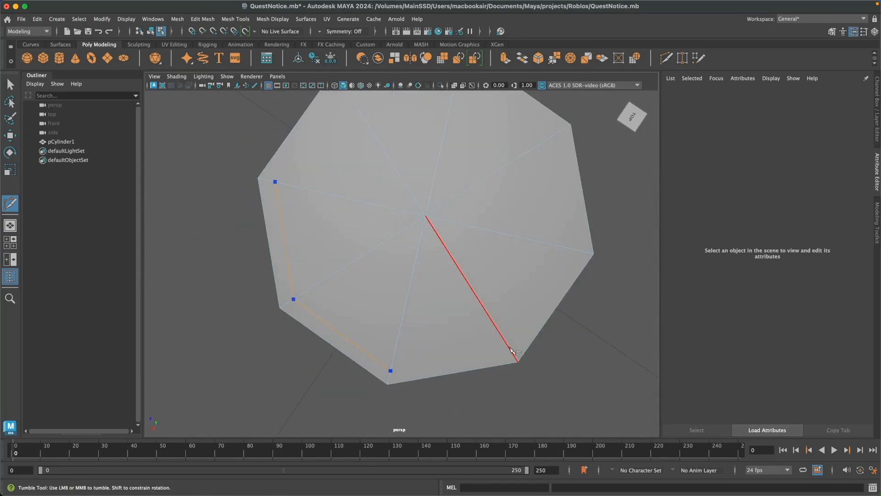
{"action": "left_click", "coordinate": [510, 349]}
{"action": "left_click_drag", "start_coordinate": [642, 363], "coordinate": [592, 369], "text": "alt"}
{"action": "middle_click_drag", "start_coordinate": [592, 369], "coordinate": [557, 338], "text": "alt"}
{"action": "left_click", "coordinate": [489, 362]}
{"action": "left_click_drag", "start_coordinate": [601, 363], "coordinate": [523, 370], "text": "alt"}
{"action": "left_click_drag", "start_coordinate": [573, 388], "coordinate": [545, 406], "text": "alt"}
{"action": "middle_click_drag", "start_coordinate": [543, 407], "coordinate": [519, 376], "text": "alt"}
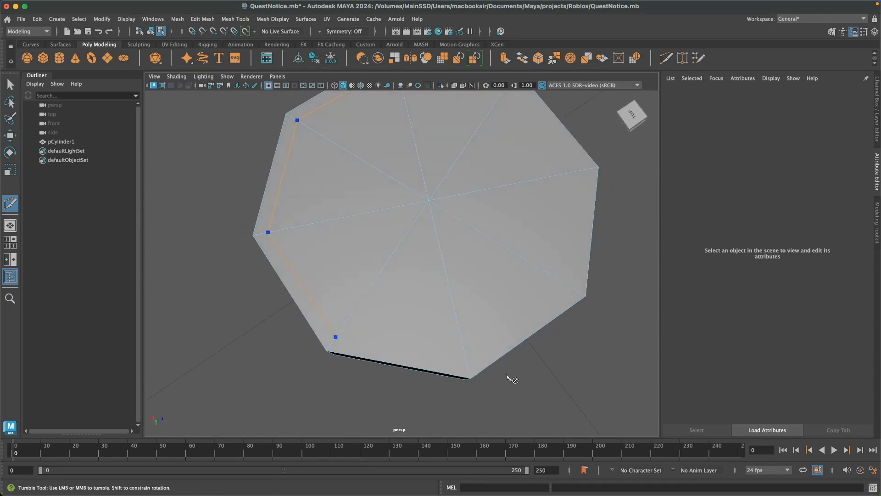
{"action": "left_click", "coordinate": [572, 288]}
{"action": "left_click_drag", "start_coordinate": [601, 345], "coordinate": [518, 350], "text": "alt"}
{"action": "middle_click_drag", "start_coordinate": [595, 362], "coordinate": [516, 326], "text": "alt"}
{"action": "left_click_drag", "start_coordinate": [595, 359], "coordinate": [539, 370], "text": "alt"}
{"action": "left_click", "coordinate": [457, 364]}
{"action": "left_click", "coordinate": [515, 362]}
{"action": "mouse_move", "coordinate": [593, 382]}
{"action": "left_mouse_down", "text": "alt"}
{"action": "mouse_move", "coordinate": [570, 355]}
{"action": "mouse_move", "coordinate": [578, 378]}
{"action": "left_mouse_up", "text": "alt"}
Extrude the inner top faces and lower them into a recess with a raised rim, and save the scene.
{"action": "key", "text": "q"}
{"action": "right_click_drag", "start_coordinate": [590, 205], "coordinate": [590, 229]}
{"action": "left_click_drag", "start_coordinate": [382, 180], "coordinate": [424, 218]}
{"action": "left_click_drag", "start_coordinate": [573, 390], "coordinate": [574, 324], "text": "alt"}
{"action": "key", "text": "w"}
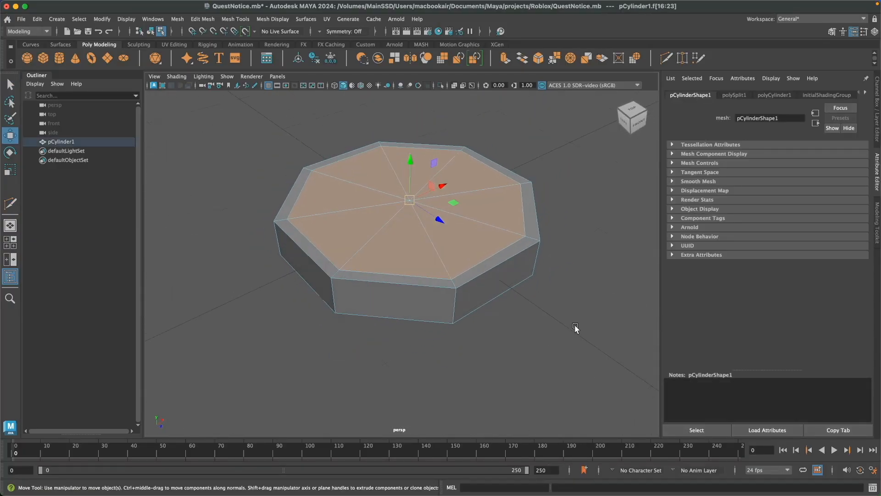
{"action": "key", "text": "ctrl+e"}
{"action": "key", "text": "w"}
{"action": "left_click_drag", "start_coordinate": [411, 160], "coordinate": [411, 172]}
{"action": "left_click_drag", "start_coordinate": [562, 298], "coordinate": [544, 332], "text": "alt"}
{"action": "left_click", "coordinate": [614, 321]}
{"action": "key", "text": "ctrl+s"}
Add a polygon cube and flatten it into a thin square plate at the top of the octagonal base.
{"action": "scroll", "coordinate": [552, 322], "scroll_direction": "down", "scroll_amount": 3}
{"action": "scroll", "coordinate": [545, 333], "scroll_direction": "down", "scroll_amount": 3}
{"action": "left_click", "coordinate": [43, 59]}
{"action": "left_click_drag", "start_coordinate": [485, 310], "coordinate": [610, 271], "text": "alt"}
{"action": "key", "text": "r"}
{"action": "mouse_move", "coordinate": [399, 211]}
{"action": "left_mouse_down"}
{"action": "mouse_move", "coordinate": [401, 244]}
{"action": "mouse_move", "coordinate": [400, 178]}
{"action": "mouse_move", "coordinate": [400, 210]}
{"action": "left_mouse_up"}
{"action": "key", "text": "w"}
{"action": "key", "text": "r"}
{"action": "left_click_drag", "start_coordinate": [528, 282], "coordinate": [486, 270], "text": "alt"}
{"action": "key", "text": "w"}
{"action": "left_click_drag", "start_coordinate": [385, 185], "coordinate": [384, 192]}
{"action": "left_click_drag", "start_coordinate": [546, 361], "coordinate": [517, 323], "text": "alt"}
{"action": "key", "text": "r"}
{"action": "left_click_drag", "start_coordinate": [379, 181], "coordinate": [379, 209]}
{"action": "key", "text": "w"}
{"action": "left_click_drag", "start_coordinate": [379, 173], "coordinate": [379, 185]}
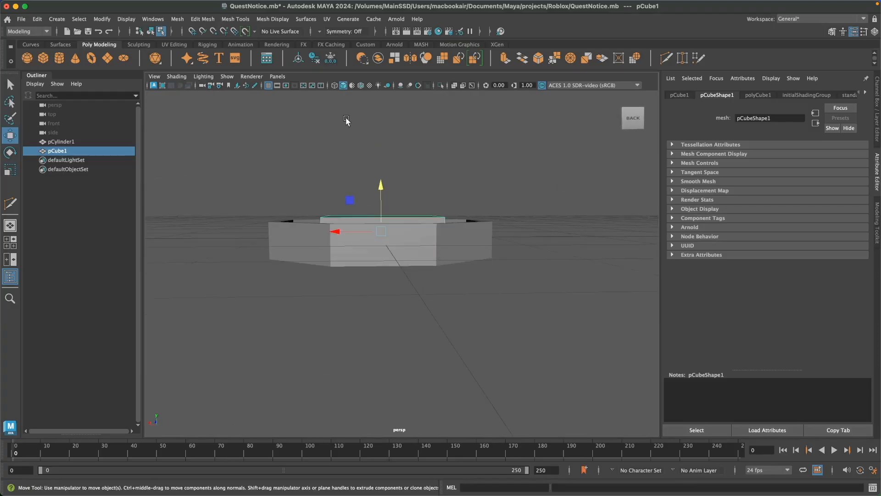
Fine-tune the plate's thickness and height over the recess, checking it in wireframe.
{"action": "key", "text": "4"}
{"action": "left_click_drag", "start_coordinate": [454, 293], "coordinate": [452, 282], "text": "alt"}
{"action": "key", "text": "r"}
{"action": "left_click_drag", "start_coordinate": [379, 193], "coordinate": [380, 189]}
{"action": "key", "text": "w"}
{"action": "key", "text": "5"}
{"action": "left_click_drag", "start_coordinate": [463, 257], "coordinate": [482, 349], "text": "alt"}
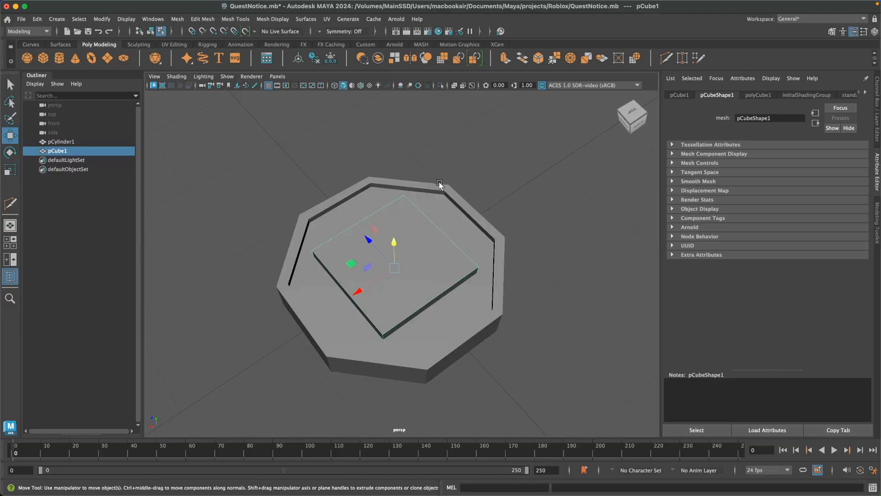
{"action": "left_click_drag", "start_coordinate": [380, 185], "coordinate": [380, 189]}
{"action": "left_click_drag", "start_coordinate": [487, 285], "coordinate": [503, 371], "text": "alt"}
Narrow and lengthen the plate into the exclamation mark's bar and offset it past one edge of the base.
{"action": "left_click_drag", "start_coordinate": [346, 287], "coordinate": [407, 264]}
{"action": "key", "text": "r"}
{"action": "left_click_drag", "start_coordinate": [436, 216], "coordinate": [444, 236]}
{"action": "left_click_drag", "start_coordinate": [445, 237], "coordinate": [486, 280], "text": "alt"}
{"action": "left_click_drag", "start_coordinate": [428, 250], "coordinate": [421, 267]}
{"action": "key", "text": "w"}
{"action": "key", "text": "r"}
{"action": "left_click_drag", "start_coordinate": [423, 264], "coordinate": [418, 281]}
{"action": "key", "text": "w"}
{"action": "key", "text": "r"}
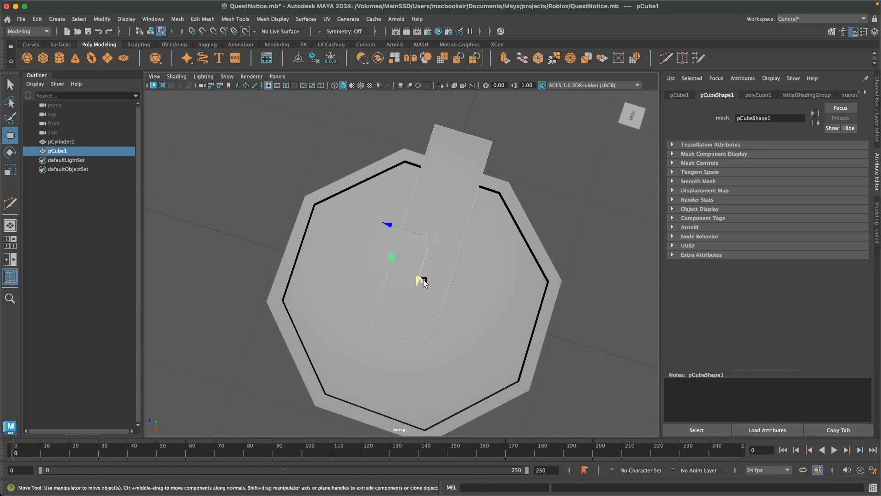
{"action": "left_click_drag", "start_coordinate": [486, 349], "coordinate": [459, 266], "text": "alt"}
{"action": "left_click", "coordinate": [560, 302]}
{"action": "left_click_drag", "start_coordinate": [546, 294], "coordinate": [492, 346], "text": "alt"}
Add a polygon cylinder with 10 axis subdivisions for the exclamation mark's dot.
{"action": "left_click", "coordinate": [59, 58]}
{"action": "scroll", "coordinate": [492, 346], "scroll_direction": "down", "scroll_amount": 4}
{"action": "left_click_drag", "start_coordinate": [365, 287], "coordinate": [346, 302]}
{"action": "left_click", "coordinate": [776, 95]}
{"action": "left_click_drag", "start_coordinate": [748, 186], "coordinate": [714, 186]}
{"action": "type", "text": "10"}
{"action": "key", "text": "Return"}
Flatten the new cylinder into a disc and align its height with the bar in the front view.
{"action": "left_click_drag", "start_coordinate": [546, 403], "coordinate": [490, 333], "text": "alt"}
{"action": "key", "text": "r"}
{"action": "left_click_drag", "start_coordinate": [402, 197], "coordinate": [404, 234]}
{"action": "key", "text": "w"}
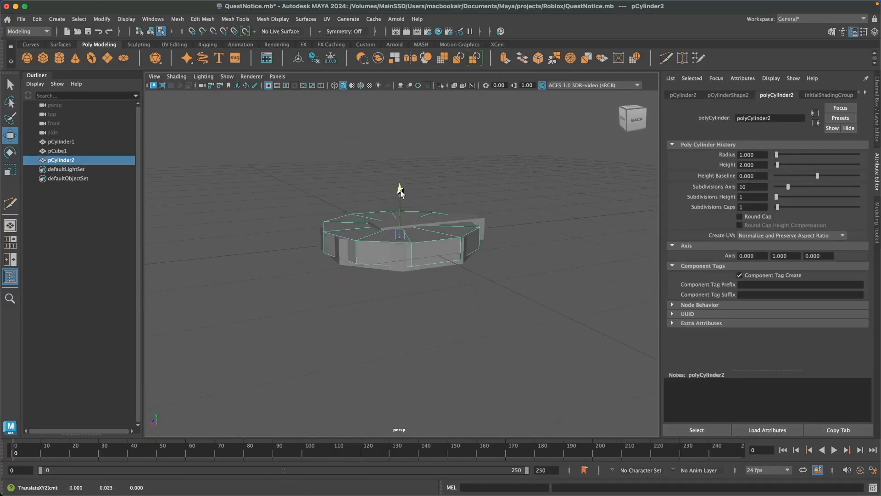
{"action": "left_click_drag", "start_coordinate": [396, 172], "coordinate": [397, 177]}
{"action": "key", "text": "space"}
{"action": "left_click_drag", "start_coordinate": [393, 262], "coordinate": [390, 305]}
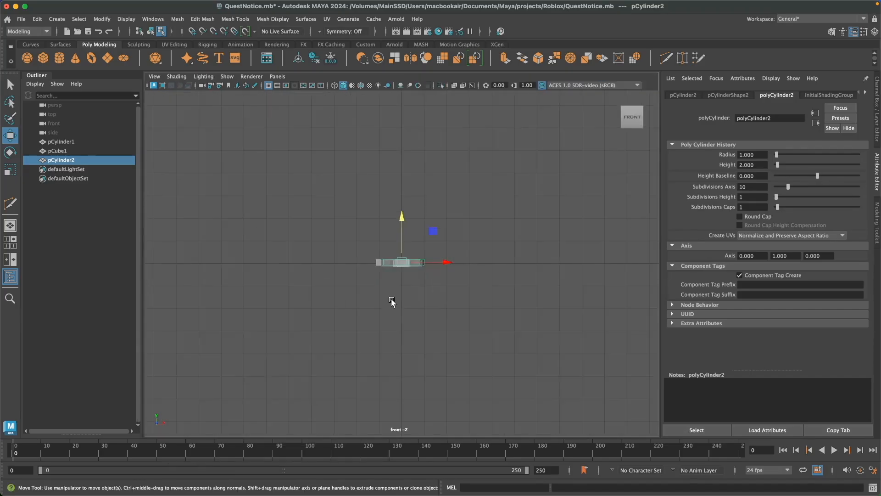
{"action": "scroll", "coordinate": [397, 300], "scroll_direction": "up", "scroll_amount": 8}
{"action": "left_click_drag", "start_coordinate": [400, 211], "coordinate": [403, 211]}
{"action": "key", "text": "r"}
{"action": "key", "text": "w"}
{"action": "scroll", "coordinate": [440, 229], "scroll_direction": "down", "scroll_amount": 8}
{"action": "key", "text": "space"}
{"action": "left_click_drag", "start_coordinate": [518, 247], "coordinate": [518, 209]}
{"action": "left_click_drag", "start_coordinate": [520, 230], "coordinate": [481, 307], "text": "alt"}
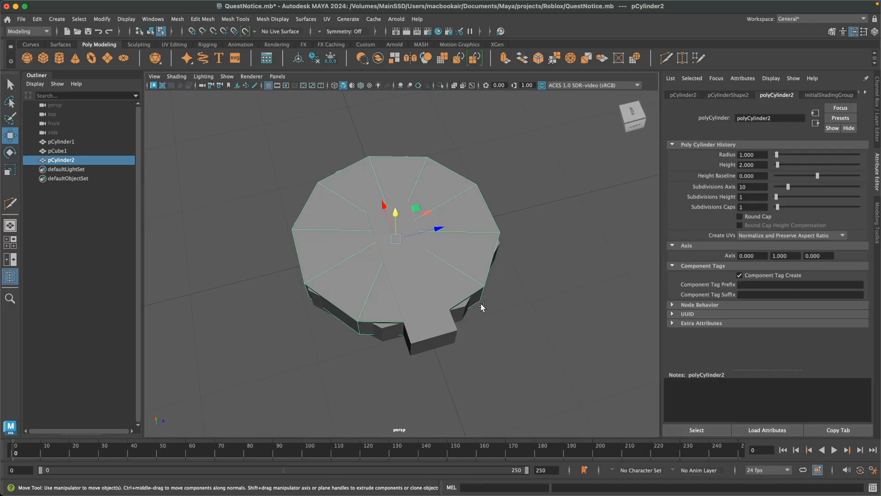
Shrink the disc uniformly and move it past the inner end of the bar.
{"action": "key", "text": "r"}
{"action": "left_click_drag", "start_coordinate": [416, 209], "coordinate": [402, 215]}
{"action": "left_click_drag", "start_coordinate": [504, 279], "coordinate": [628, 250], "text": "alt"}
{"action": "key", "text": "w"}
{"action": "left_click_drag", "start_coordinate": [364, 263], "coordinate": [293, 283]}
Fine-tune the small disc's size and position so it sits as the dot in line with the bar.
{"action": "key", "text": "r"}
{"action": "left_click_drag", "start_coordinate": [315, 285], "coordinate": [342, 287], "text": "alt"}
{"action": "scroll", "coordinate": [381, 307], "scroll_direction": "up", "scroll_amount": 3}
{"action": "left_click_drag", "start_coordinate": [385, 312], "coordinate": [439, 352], "text": "alt"}
{"action": "key", "text": "w"}
{"action": "scroll", "coordinate": [434, 360], "scroll_direction": "down", "scroll_amount": 3}
{"action": "left_click_drag", "start_coordinate": [391, 400], "coordinate": [393, 386]}
{"action": "left_click_drag", "start_coordinate": [481, 368], "coordinate": [468, 367], "text": "alt"}
{"action": "key", "text": "r"}
{"action": "left_click_drag", "start_coordinate": [367, 371], "coordinate": [372, 373]}
{"action": "left_click", "coordinate": [576, 374]}
Rescale the octagonal base along its height.
{"action": "left_click_drag", "start_coordinate": [576, 374], "coordinate": [485, 311], "text": "alt"}
{"action": "right_click_drag", "start_coordinate": [429, 278], "coordinate": [472, 219]}
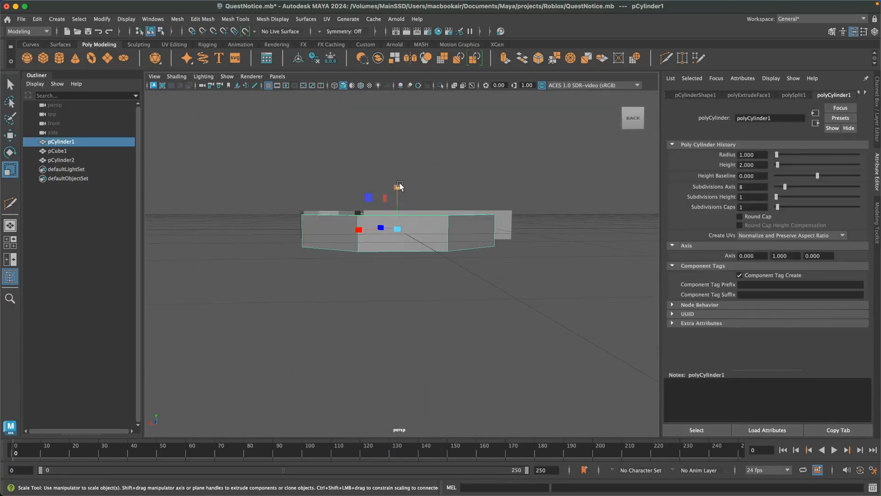
{"action": "left_click_drag", "start_coordinate": [400, 186], "coordinate": [417, 216], "text": "alt"}
Shift the bar and dot together along their length to centre them over the octagonal base, and save the scene.
{"action": "left_click", "coordinate": [495, 218]}
{"action": "left_click", "coordinate": [342, 237], "text": "shift"}
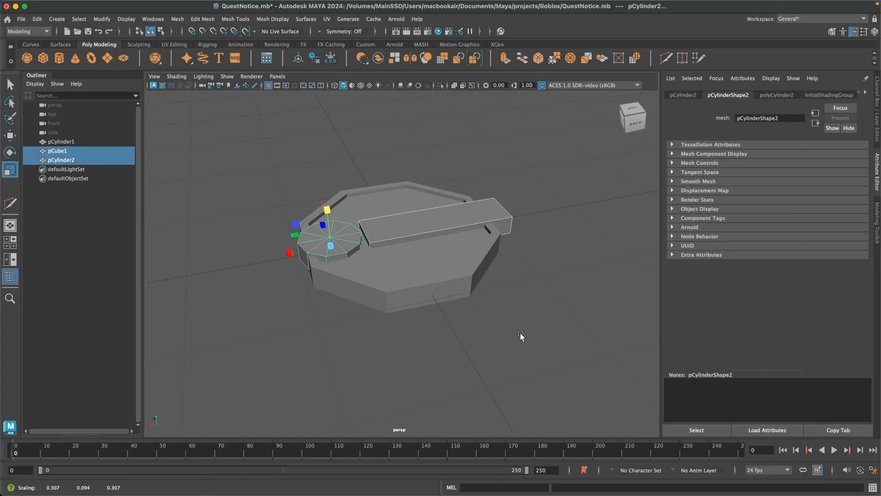
{"action": "left_click_drag", "start_coordinate": [473, 274], "coordinate": [472, 279], "text": "alt"}
{"action": "key", "text": "w"}
{"action": "left_click_drag", "start_coordinate": [430, 232], "coordinate": [513, 301], "text": "alt"}
{"action": "left_click", "coordinate": [546, 296]}
{"action": "scroll", "coordinate": [546, 297], "scroll_direction": "up", "scroll_amount": 3}
{"action": "left_click_drag", "start_coordinate": [473, 362], "coordinate": [484, 279], "text": "alt"}
{"action": "key", "text": "super+s"}
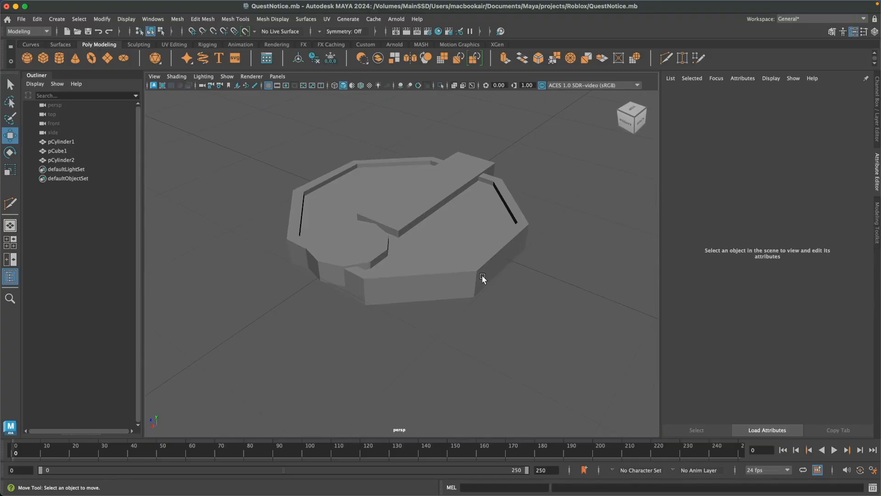
Combine the bar and the dot into a single mesh.
{"action": "left_click", "coordinate": [465, 257]}
{"action": "left_click", "coordinate": [412, 209]}
{"action": "left_click", "coordinate": [362, 250], "text": "shift"}
{"action": "left_click", "coordinate": [202, 19]}
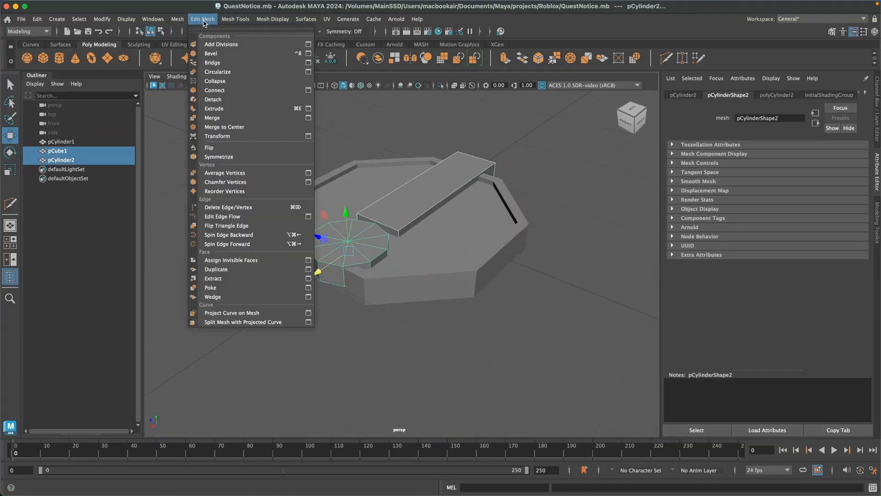
{"action": "left_click", "coordinate": [198, 54]}
Freeze the combined exclamation mark's transformations and delete its history, and save the scene.
{"action": "left_click", "coordinate": [330, 58]}
{"action": "left_click", "coordinate": [314, 59]}
{"action": "key", "text": "super+s"}
{"action": "left_click", "coordinate": [574, 340]}
{"action": "left_click", "coordinate": [368, 244]}
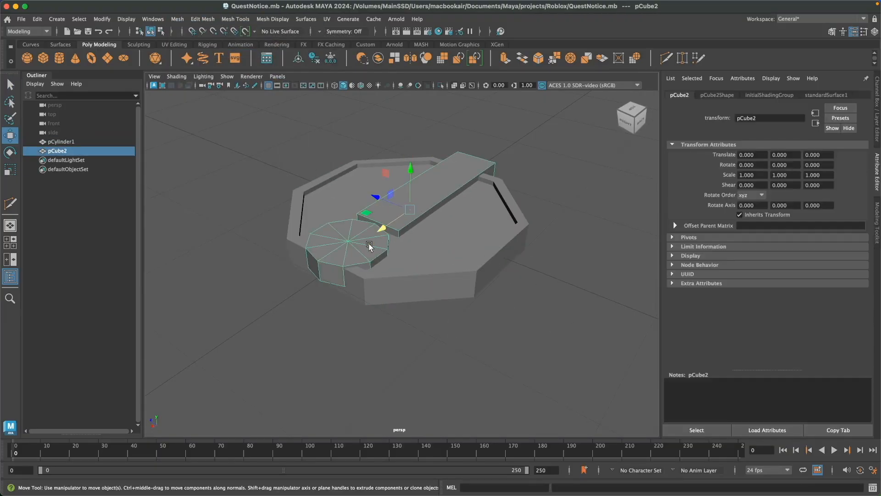
{"action": "left_click", "coordinate": [568, 321]}
{"action": "left_click", "coordinate": [482, 259]}
{"action": "left_click_drag", "start_coordinate": [430, 181], "coordinate": [398, 192], "text": "alt"}
{"action": "right_click_drag", "start_coordinate": [491, 276], "coordinate": [491, 307]}
{"action": "left_click", "coordinate": [496, 265]}
{"action": "left_click", "coordinate": [548, 280]}
{"action": "double_click", "coordinate": [502, 259]}
{"action": "left_click", "coordinate": [546, 285]}
{"action": "left_click", "coordinate": [502, 260]}
{"action": "left_click", "coordinate": [425, 289], "text": "shift"}
{"action": "left_click_drag", "start_coordinate": [434, 317], "coordinate": [541, 367], "text": "alt"}
{"action": "left_click", "coordinate": [381, 344]}
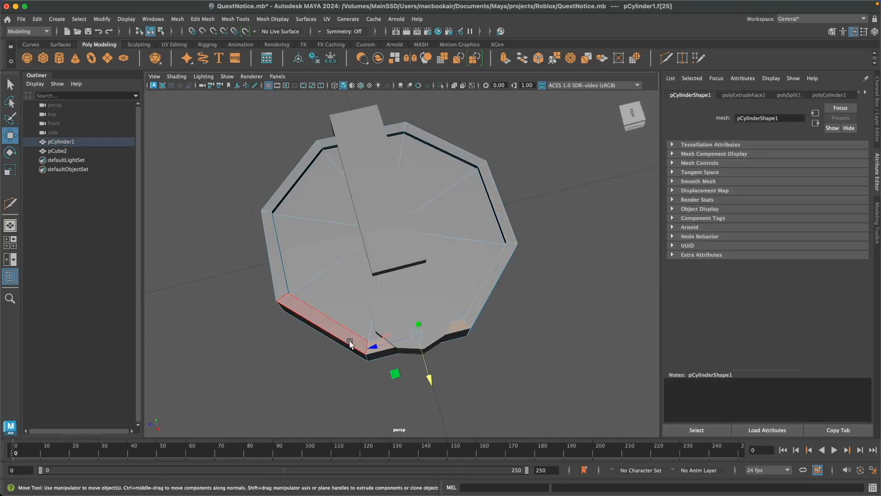
{"action": "left_click", "coordinate": [508, 229], "text": "shift"}
{"action": "left_click", "coordinate": [379, 302], "text": "shift"}
{"action": "left_click", "coordinate": [362, 339], "text": "shift"}
{"action": "left_click_drag", "start_coordinate": [409, 342], "coordinate": [516, 390], "text": "alt"}
{"action": "left_click", "coordinate": [328, 338], "text": "shift"}
{"action": "left_click", "coordinate": [341, 351], "text": "shift"}
{"action": "left_click_drag", "start_coordinate": [340, 351], "coordinate": [443, 334], "text": "alt"}
{"action": "left_click", "coordinate": [290, 280], "text": "shift"}
{"action": "key", "text": "q"}
{"action": "left_click", "coordinate": [513, 337]}
{"action": "left_click", "coordinate": [495, 298]}
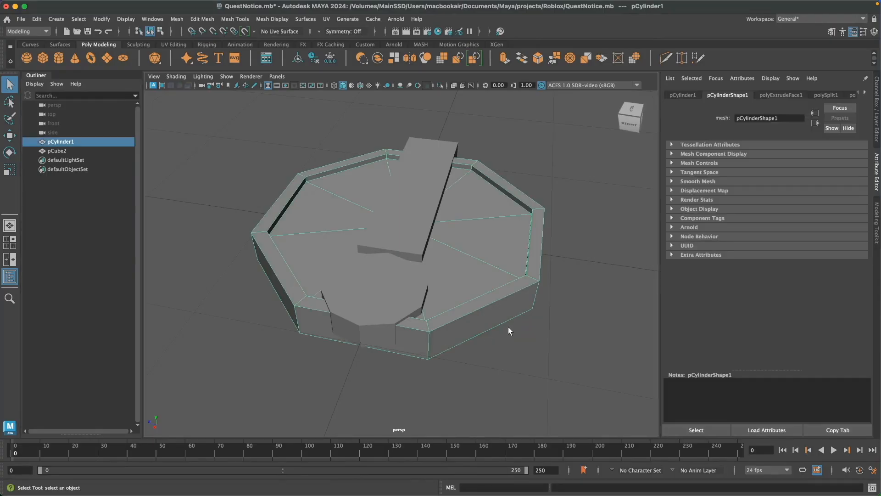
Select the faces along the top of the octagonal base's rim and duplicate them as separate geometry.
{"action": "right_click_drag", "start_coordinate": [519, 288], "coordinate": [514, 258]}
{"action": "left_click_drag", "start_coordinate": [514, 283], "coordinate": [524, 197]}
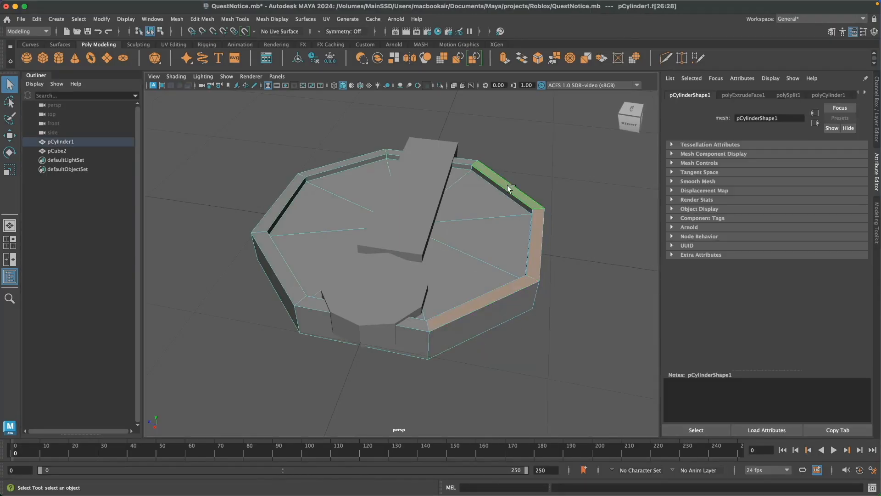
{"action": "left_click", "coordinate": [201, 19]}
{"action": "left_click", "coordinate": [194, 18]}
{"action": "left_click", "coordinate": [194, 18]}
{"action": "left_click", "coordinate": [209, 283]}
Try to lift the duplicated rim faces off the octagonal base, and undo the move.
{"action": "key", "text": "w"}
{"action": "left_click_drag", "start_coordinate": [402, 195], "coordinate": [403, 163]}
{"action": "key", "text": "super+z"}
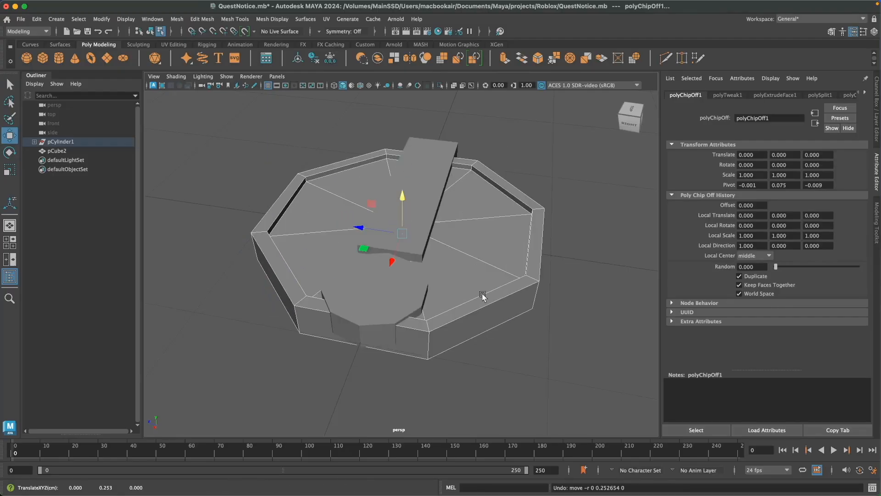
{"action": "left_click", "coordinate": [452, 277]}
{"action": "left_click", "coordinate": [68, 160]}
{"action": "left_click_drag", "start_coordinate": [496, 330], "coordinate": [494, 304], "text": "alt"}
{"action": "left_click", "coordinate": [67, 179]}
{"action": "left_click", "coordinate": [387, 237]}
{"action": "key", "text": "super+z"}
Lower the extruded rim ring vertically onto the octagonal base.
{"action": "key", "text": "super+z"}
Extrude the duplicated rim faces upward into a solid octagonal ring.
{"action": "left_click_drag", "start_coordinate": [580, 227], "coordinate": [547, 190], "text": "alt"}
{"action": "right_click_drag", "start_coordinate": [547, 190], "coordinate": [591, 177]}
{"action": "left_click_drag", "start_coordinate": [571, 217], "coordinate": [562, 260], "text": "alt"}
{"action": "key", "text": "ctrl+e"}
{"action": "key", "text": "w"}
{"action": "left_click_drag", "start_coordinate": [403, 150], "coordinate": [403, 123]}
{"action": "left_click_drag", "start_coordinate": [541, 307], "coordinate": [491, 227], "text": "alt"}
{"action": "left_click_drag", "start_coordinate": [404, 119], "coordinate": [412, 182]}
{"action": "key", "text": "super+z"}
{"action": "right_click_drag", "start_coordinate": [558, 192], "coordinate": [592, 177]}
{"action": "left_click_drag", "start_coordinate": [405, 165], "coordinate": [408, 227]}
{"action": "left_click_drag", "start_coordinate": [515, 349], "coordinate": [509, 327], "text": "alt"}
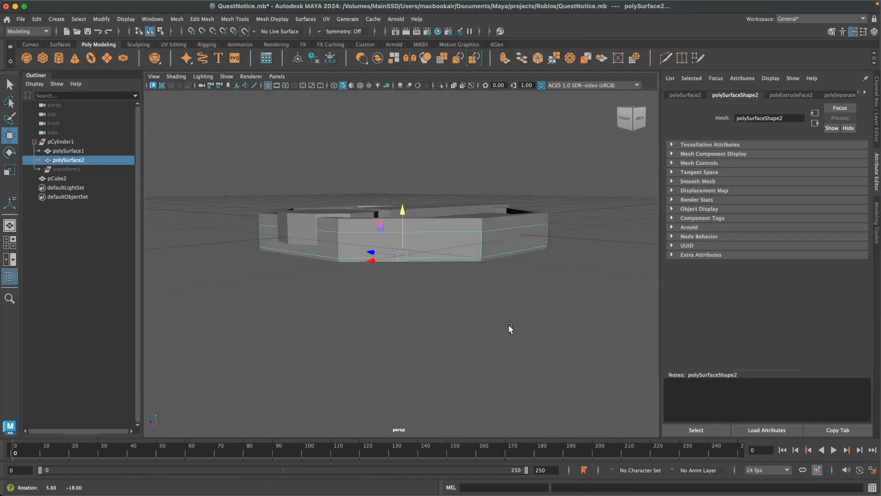
{"action": "left_click_drag", "start_coordinate": [402, 211], "coordinate": [402, 214]}
Adjust the rim ring's vertical scale and height so that it fits over the edge of the octagonal base.
{"action": "left_click_drag", "start_coordinate": [485, 275], "coordinate": [489, 308], "text": "alt"}
{"action": "key", "text": "r"}
{"action": "mouse_move", "coordinate": [402, 216]}
{"action": "left_mouse_down"}
{"action": "mouse_move", "coordinate": [403, 205]}
{"action": "mouse_move", "coordinate": [404, 218]}
{"action": "left_mouse_up"}
{"action": "key", "text": "w"}
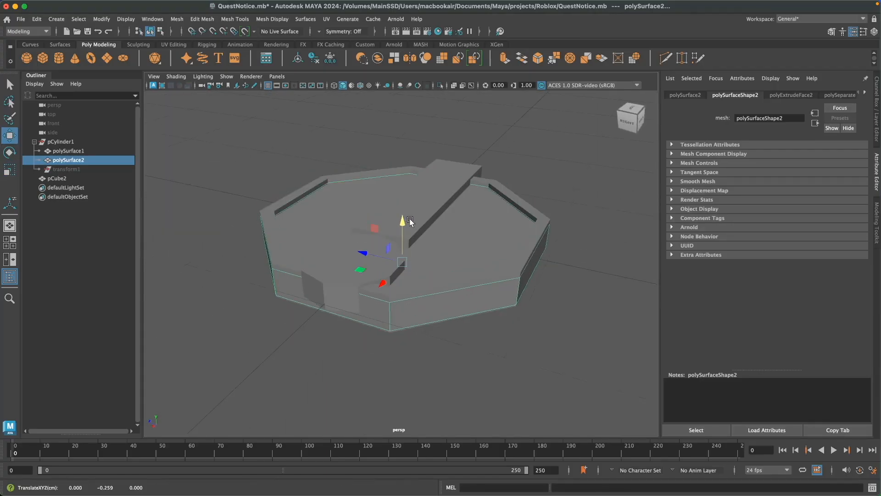
{"action": "left_click_drag", "start_coordinate": [459, 293], "coordinate": [452, 260], "text": "alt"}
{"action": "left_click_drag", "start_coordinate": [403, 217], "coordinate": [403, 219]}
{"action": "key", "text": "r"}
{"action": "left_click_drag", "start_coordinate": [403, 221], "coordinate": [418, 275]}
{"action": "key", "text": "w"}
{"action": "key", "text": "r"}
{"action": "key", "text": "w"}
Select edges around the rim ring and scale them slightly to refine how it fits the base.
{"action": "right_click_drag", "start_coordinate": [512, 233], "coordinate": [512, 258]}
{"action": "left_click_drag", "start_coordinate": [533, 326], "coordinate": [513, 341], "text": "alt"}
{"action": "scroll", "coordinate": [458, 324], "scroll_direction": "up", "scroll_amount": 2}
{"action": "right_click_drag", "start_coordinate": [598, 217], "coordinate": [637, 205]}
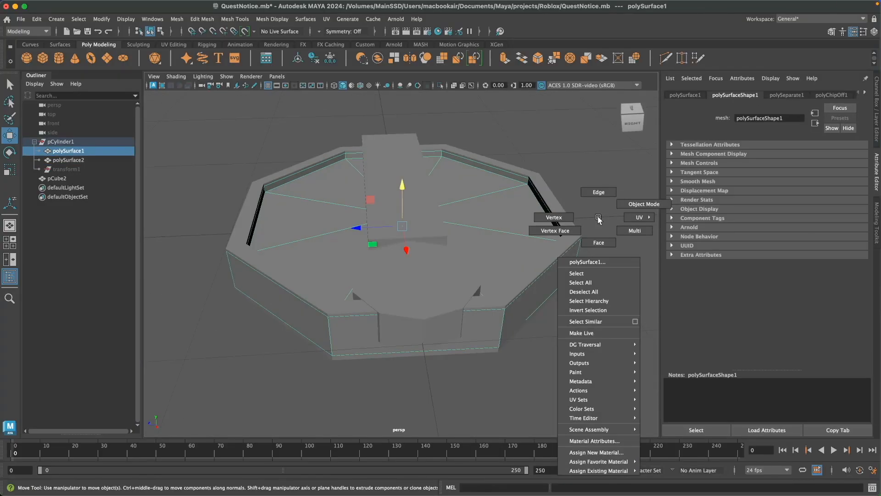
{"action": "left_click", "coordinate": [507, 295]}
{"action": "key", "text": "super+shift+a"}
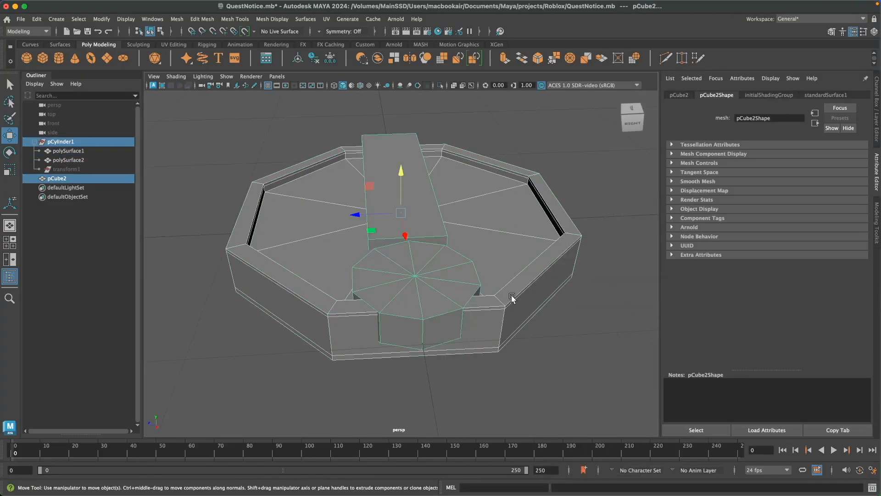
{"action": "left_click", "coordinate": [512, 296]}
{"action": "right_click_drag", "start_coordinate": [514, 295], "coordinate": [514, 266]}
{"action": "left_click", "coordinate": [514, 319]}
{"action": "left_click", "coordinate": [475, 327], "text": "shift"}
{"action": "left_click", "coordinate": [321, 325], "text": "shift"}
{"action": "left_click_drag", "start_coordinate": [264, 355], "coordinate": [322, 362], "text": "alt"}
{"action": "left_click", "coordinate": [271, 306], "text": "shift"}
{"action": "left_click_drag", "start_coordinate": [452, 363], "coordinate": [330, 362], "text": "alt"}
{"action": "key", "text": "r"}
{"action": "left_click_drag", "start_coordinate": [364, 243], "coordinate": [359, 244]}
Inspect the fit of the rim ring around the octagonal base from several angles.
{"action": "left_click", "coordinate": [571, 364]}
{"action": "double_click", "coordinate": [564, 258]}
{"action": "left_click", "coordinate": [594, 278]}
{"action": "left_click", "coordinate": [554, 224]}
{"action": "left_click", "coordinate": [517, 176], "text": "shift"}
{"action": "key", "text": "w"}
{"action": "left_click", "coordinate": [597, 364]}
{"action": "mouse_move", "coordinate": [596, 365]}
{"action": "left_mouse_down", "text": "alt"}
{"action": "mouse_move", "coordinate": [604, 375]}
{"action": "mouse_move", "coordinate": [589, 366]}
{"action": "left_mouse_up", "text": "alt"}
{"action": "scroll", "coordinate": [590, 366], "scroll_direction": "up", "scroll_amount": 2}
{"action": "right_click_drag", "start_coordinate": [563, 330], "coordinate": [606, 219]}
{"action": "left_click", "coordinate": [541, 297]}
{"action": "left_click", "coordinate": [589, 305]}
{"action": "left_click_drag", "start_coordinate": [588, 305], "coordinate": [604, 344], "text": "alt"}
{"action": "scroll", "coordinate": [593, 342], "scroll_direction": "down", "scroll_amount": 3}
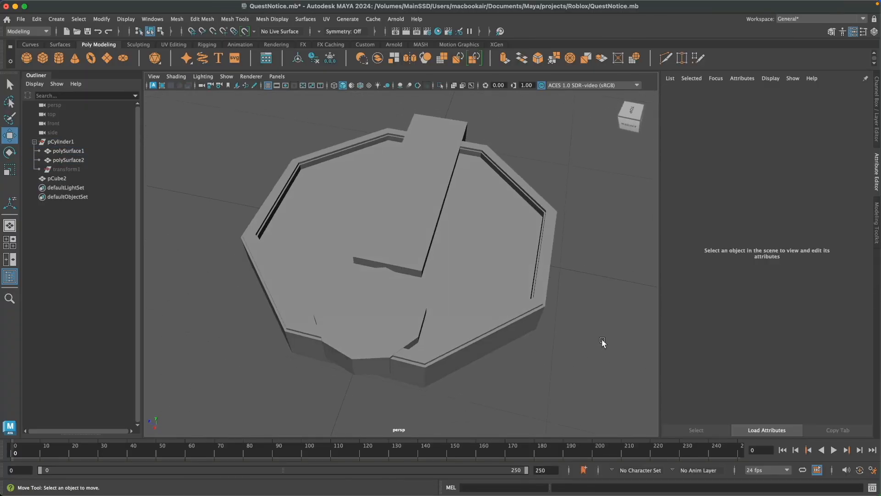
Unparent the rim ring from the pCylinder1 group, delete its history, and save the scene.
{"action": "key", "text": "q"}
{"action": "key", "text": "super+s"}
{"action": "left_click", "coordinate": [550, 244]}
{"action": "left_click", "coordinate": [38, 19]}
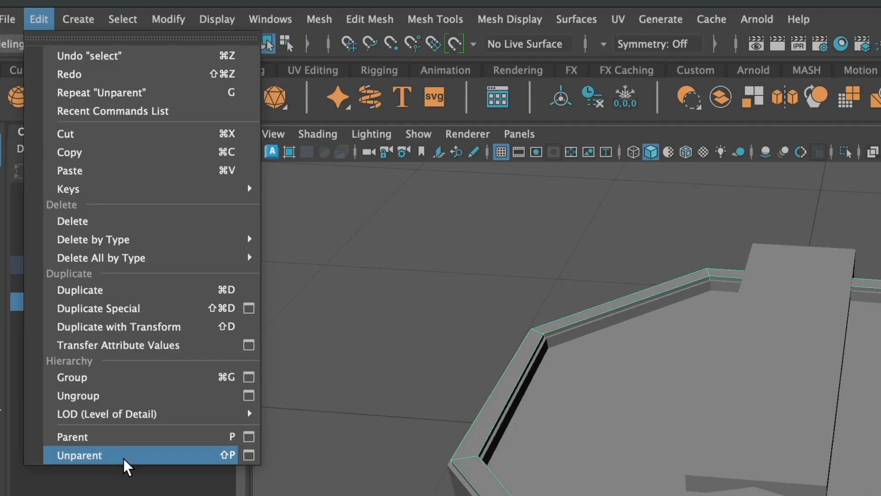
{"action": "left_click", "coordinate": [124, 455]}
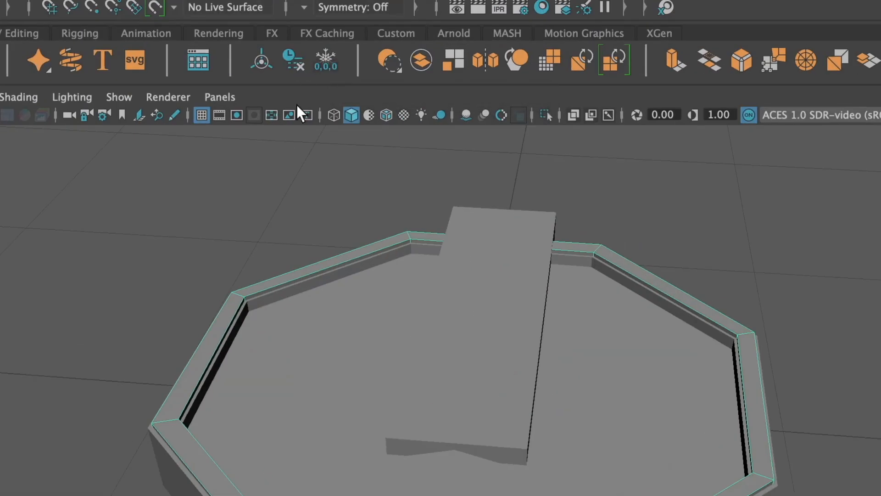
{"action": "left_click", "coordinate": [313, 59]}
{"action": "left_click", "coordinate": [34, 142]}
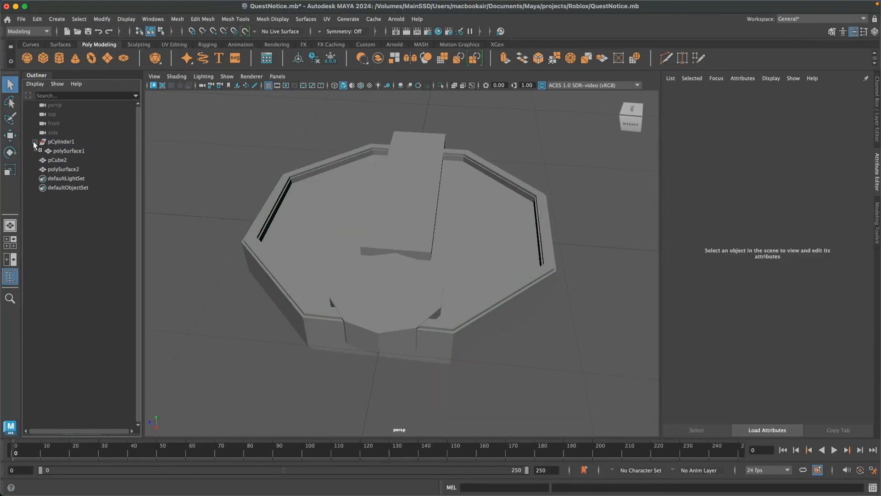
{"action": "key", "text": "super+s"}
Unparent the octagonal base from pCylinder1, delete the leftover empty group, and save the scene.
{"action": "left_click", "coordinate": [72, 151]}
{"action": "left_click", "coordinate": [37, 20]}
{"action": "left_click", "coordinate": [89, 238]}
{"action": "left_click", "coordinate": [119, 223]}
{"action": "key", "text": "super+s"}
{"action": "left_click", "coordinate": [76, 143]}
{"action": "key", "text": "Delete"}
{"action": "key", "text": "super+s"}
{"action": "left_click", "coordinate": [95, 161]}
{"action": "left_click", "coordinate": [98, 152]}
{"action": "left_click", "coordinate": [553, 333]}
{"action": "left_click_drag", "start_coordinate": [526, 362], "coordinate": [515, 303], "text": "alt"}
{"action": "left_click", "coordinate": [515, 297]}
{"action": "left_click", "coordinate": [560, 335]}
{"action": "left_click_drag", "start_coordinate": [560, 338], "coordinate": [505, 298], "text": "alt"}
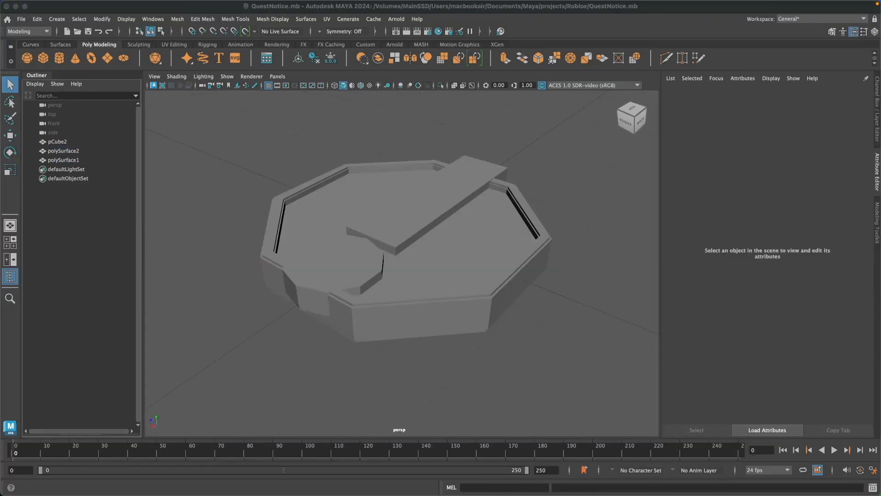
Select the faces of the exclamation mark's bar and duplicate them as separate geometry.
{"action": "left_click", "coordinate": [419, 204]}
{"action": "left_click_drag", "start_coordinate": [534, 346], "coordinate": [503, 367], "text": "alt"}
{"action": "right_click_drag", "start_coordinate": [572, 217], "coordinate": [572, 242]}
{"action": "double_click", "coordinate": [499, 185]}
{"action": "key", "text": "super+d"}
{"action": "left_click", "coordinate": [202, 19]}
{"action": "left_click", "coordinate": [211, 269]}
Select the duplicated bar on its own and raise it above the original exclamation mark.
{"action": "key", "text": "w"}
{"action": "left_click_drag", "start_coordinate": [404, 208], "coordinate": [404, 151]}
{"action": "mouse_move", "coordinate": [534, 335]}
{"action": "left_mouse_down", "text": "alt"}
{"action": "mouse_move", "coordinate": [549, 344]}
{"action": "mouse_move", "coordinate": [535, 331]}
{"action": "left_mouse_up", "text": "alt"}
{"action": "key", "text": "super+z"}
{"action": "left_click", "coordinate": [35, 141]}
{"action": "left_click", "coordinate": [69, 150]}
{"action": "left_click_drag", "start_coordinate": [404, 202], "coordinate": [406, 171]}
{"action": "left_click_drag", "start_coordinate": [585, 265], "coordinate": [605, 278], "text": "alt"}
{"action": "key", "text": "r"}
{"action": "left_click", "coordinate": [601, 275]}
Unparent the duplicated bar and the original exclamation mark from pCube2, and delete the leftover group.
{"action": "left_click", "coordinate": [69, 151]}
{"action": "key", "text": "shift+p"}
{"action": "key", "text": "w"}
{"action": "left_click", "coordinate": [68, 150]}
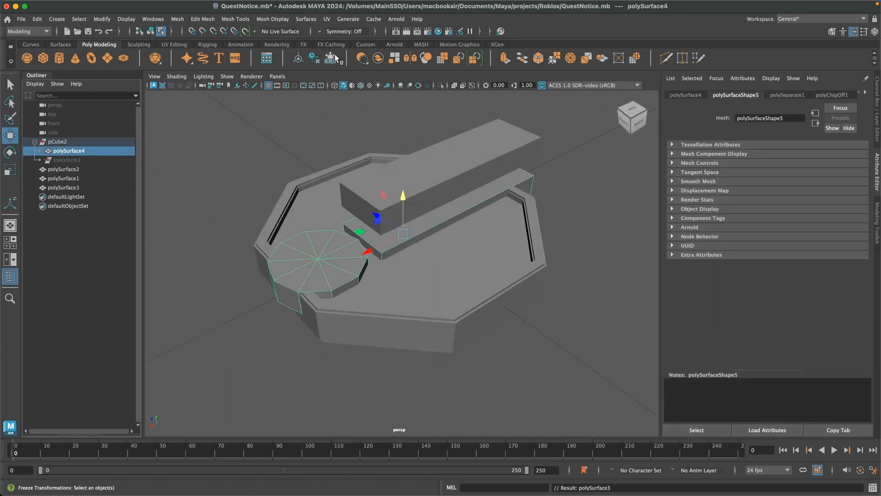
{"action": "left_click", "coordinate": [84, 143]}
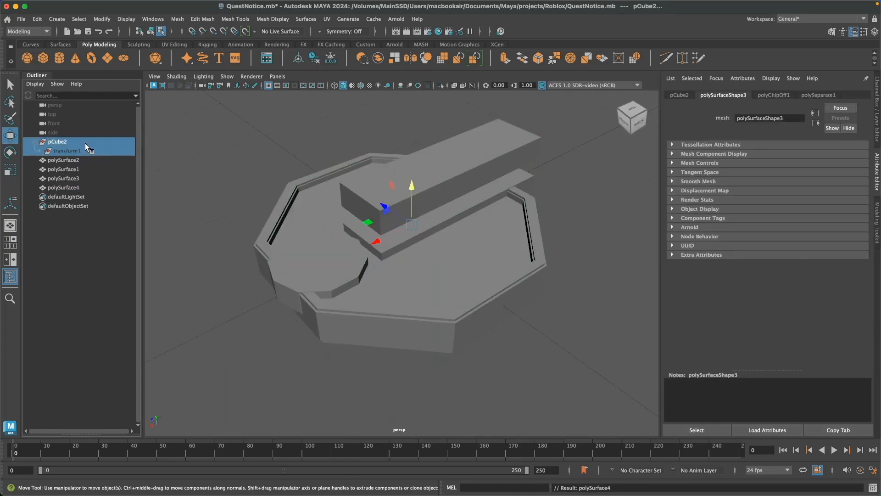
{"action": "key", "text": "Delete"}
{"action": "key", "text": "super+z"}
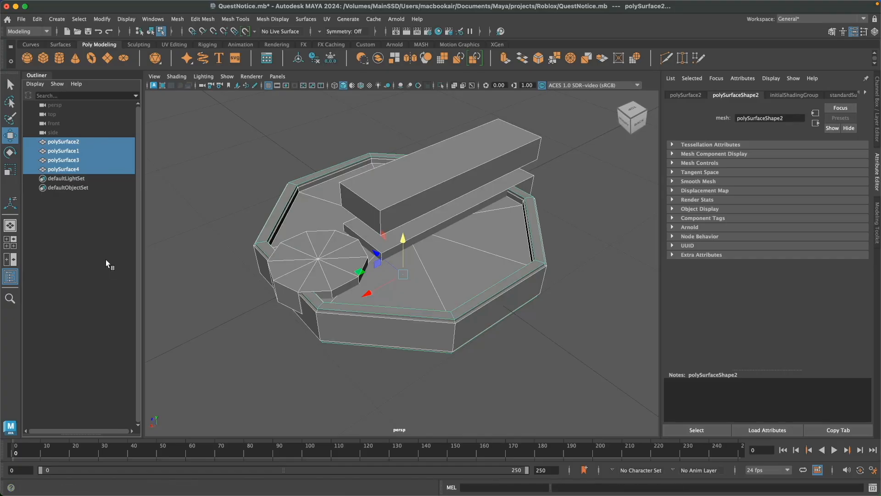
Select the raised duplicate bar, polySurface3, and scale it slightly narrower than the original bar.
{"action": "left_click", "coordinate": [87, 168]}
{"action": "left_click", "coordinate": [84, 159]}
{"action": "key", "text": "r"}
{"action": "left_click_drag", "start_coordinate": [529, 287], "coordinate": [508, 296], "text": "alt"}
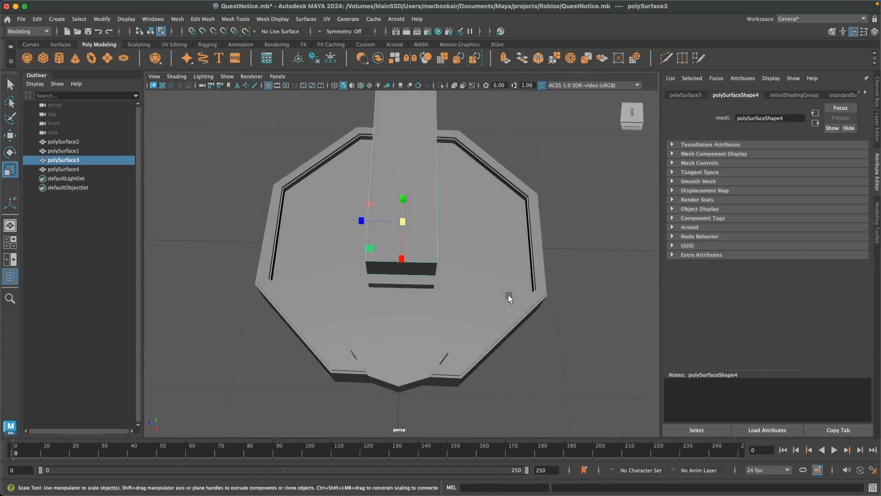
{"action": "mouse_move", "coordinate": [362, 222]}
{"action": "left_mouse_down", "text": "alt"}
{"action": "mouse_move", "coordinate": [482, 291]}
{"action": "mouse_move", "coordinate": [373, 242]}
{"action": "mouse_move", "coordinate": [434, 275]}
{"action": "mouse_move", "coordinate": [370, 228]}
{"action": "left_mouse_up", "text": "alt"}
{"action": "left_click_drag", "start_coordinate": [499, 283], "coordinate": [481, 296], "text": "alt"}
Lower the narrowed bar onto the original bar and adjust its position so an even border remains around it.
{"action": "key", "text": "w"}
{"action": "left_click_drag", "start_coordinate": [404, 198], "coordinate": [404, 216]}
{"action": "mouse_move", "coordinate": [430, 264]}
{"action": "left_mouse_down", "text": "alt"}
{"action": "mouse_move", "coordinate": [403, 274]}
{"action": "mouse_move", "coordinate": [464, 303]}
{"action": "mouse_move", "coordinate": [427, 275]}
{"action": "left_mouse_up", "text": "alt"}
{"action": "scroll", "coordinate": [480, 307], "scroll_direction": "up", "scroll_amount": 5}
{"action": "scroll", "coordinate": [437, 309], "scroll_direction": "down", "scroll_amount": 5}
{"action": "left_click_drag", "start_coordinate": [368, 248], "coordinate": [371, 250]}
{"action": "left_click_drag", "start_coordinate": [413, 280], "coordinate": [444, 294], "text": "alt"}
{"action": "scroll", "coordinate": [444, 293], "scroll_direction": "up", "scroll_amount": 5}
{"action": "scroll", "coordinate": [445, 293], "scroll_direction": "down", "scroll_amount": 5}
{"action": "key", "text": "r"}
{"action": "left_click_drag", "start_coordinate": [483, 337], "coordinate": [516, 339], "text": "alt"}
{"action": "key", "text": "w"}
{"action": "right_click_drag", "start_coordinate": [515, 340], "coordinate": [415, 338], "text": "alt"}
{"action": "left_click_drag", "start_coordinate": [416, 337], "coordinate": [375, 302], "text": "alt"}
{"action": "scroll", "coordinate": [466, 320], "scroll_direction": "up", "scroll_amount": 5}
{"action": "mouse_move", "coordinate": [453, 343]}
{"action": "left_mouse_down", "text": "alt"}
{"action": "mouse_move", "coordinate": [466, 321]}
{"action": "mouse_move", "coordinate": [547, 336]}
{"action": "mouse_move", "coordinate": [441, 337]}
{"action": "left_mouse_up", "text": "alt"}
{"action": "left_click", "coordinate": [547, 336]}
Select the faces of the exclamation mark's round dot and duplicate them as separate geometry.
{"action": "right_click_drag", "start_coordinate": [569, 225], "coordinate": [608, 210]}
{"action": "left_click", "coordinate": [365, 251]}
{"action": "right_click_drag", "start_coordinate": [359, 243], "coordinate": [360, 270]}
{"action": "double_click", "coordinate": [346, 246]}
{"action": "key", "text": "super+d"}
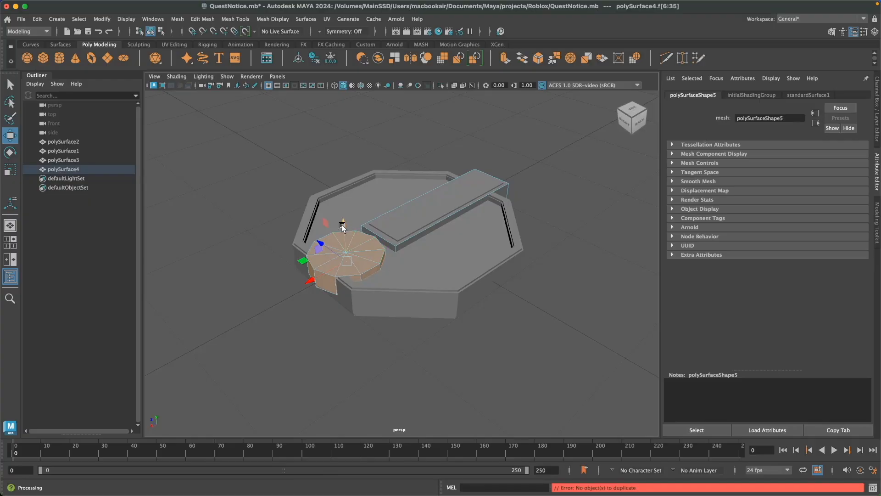
{"action": "left_click", "coordinate": [202, 19]}
{"action": "left_click", "coordinate": [256, 266]}
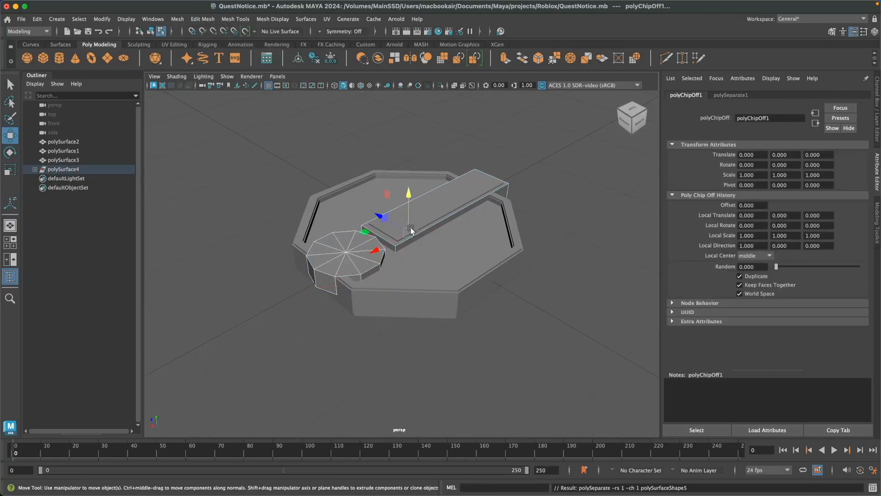
Select the duplicated dot on its own within polySurface4 and raise it above the original dot.
{"action": "left_click", "coordinate": [35, 169]}
{"action": "left_click", "coordinate": [69, 187]}
{"action": "left_click_drag", "start_coordinate": [408, 194], "coordinate": [408, 167]}
Unparent the duplicated dot and the original exclamation mark from polySurface4, then clear the leftover group along with their history.
{"action": "scroll", "coordinate": [407, 168], "scroll_direction": "down", "scroll_amount": 2}
{"action": "key", "text": "shift+p"}
{"action": "left_click", "coordinate": [94, 179]}
{"action": "key", "text": "shift+p"}
{"action": "left_click", "coordinate": [78, 189], "text": "shift"}
{"action": "left_click", "coordinate": [330, 61]}
{"action": "left_click", "coordinate": [314, 60]}
{"action": "left_click", "coordinate": [207, 124]}
Select the duplicated dot, polySurface5, and scale it down slightly so it is smaller than the original dot.
{"action": "left_click", "coordinate": [80, 169]}
{"action": "left_click", "coordinate": [82, 178]}
{"action": "left_click", "coordinate": [82, 170]}
{"action": "scroll", "coordinate": [415, 288], "scroll_direction": "up", "scroll_amount": 4}
{"action": "left_click_drag", "start_coordinate": [415, 288], "coordinate": [396, 298], "text": "alt"}
{"action": "scroll", "coordinate": [396, 294], "scroll_direction": "down", "scroll_amount": 3}
{"action": "left_click", "coordinate": [78, 180]}
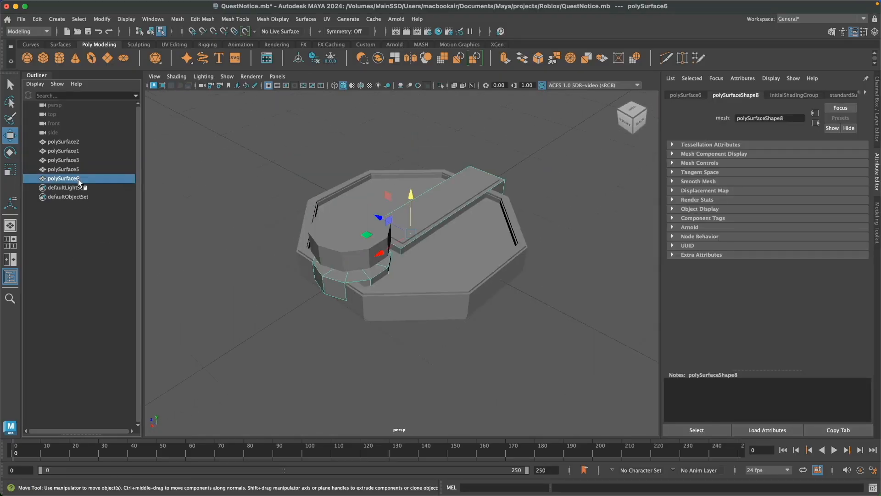
{"action": "left_click", "coordinate": [78, 170]}
{"action": "key", "text": "r"}
{"action": "left_click_drag", "start_coordinate": [368, 211], "coordinate": [372, 211]}
Position the smaller dot on the original dot so only a thin raised layer shows, and save the scene.
{"action": "key", "text": "w"}
{"action": "left_click_drag", "start_coordinate": [391, 248], "coordinate": [484, 293], "text": "alt"}
{"action": "left_click_drag", "start_coordinate": [435, 276], "coordinate": [491, 261]}
{"action": "left_click_drag", "start_coordinate": [438, 171], "coordinate": [439, 174]}
{"action": "scroll", "coordinate": [413, 285], "scroll_direction": "up", "scroll_amount": 5}
{"action": "left_click_drag", "start_coordinate": [486, 257], "coordinate": [429, 314], "text": "alt"}
{"action": "left_click_drag", "start_coordinate": [362, 283], "coordinate": [360, 285]}
{"action": "left_click_drag", "start_coordinate": [413, 313], "coordinate": [537, 266], "text": "alt"}
{"action": "scroll", "coordinate": [521, 315], "scroll_direction": "down", "scroll_amount": 5}
{"action": "left_click", "coordinate": [545, 314]}
{"action": "left_click_drag", "start_coordinate": [537, 234], "coordinate": [589, 355], "text": "alt"}
{"action": "key", "text": "q"}
{"action": "key", "text": "super+s"}
Select the octagonal base, switch to the UV Editing workspace, and apply an automatic UV projection with 6 planes.
{"action": "key", "text": "w"}
{"action": "left_click", "coordinate": [489, 294]}
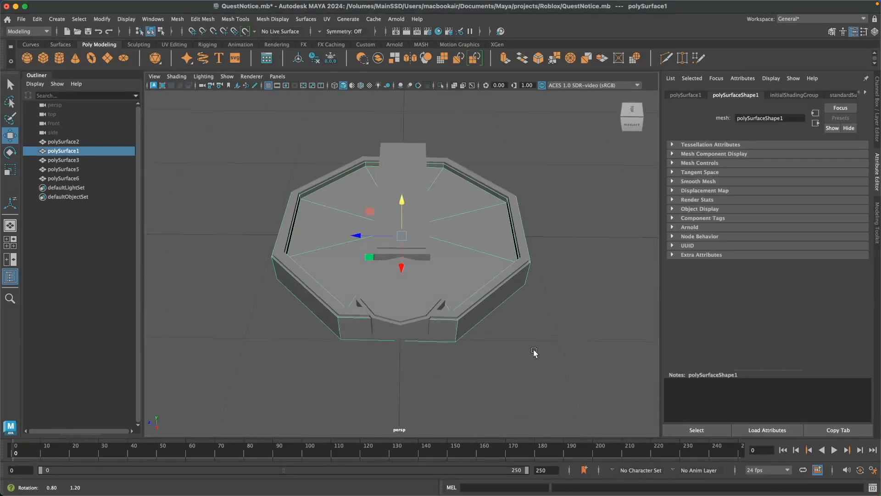
{"action": "left_click_drag", "start_coordinate": [535, 352], "coordinate": [533, 338], "text": "alt"}
{"action": "left_click", "coordinate": [789, 21]}
{"action": "left_click", "coordinate": [807, 95]}
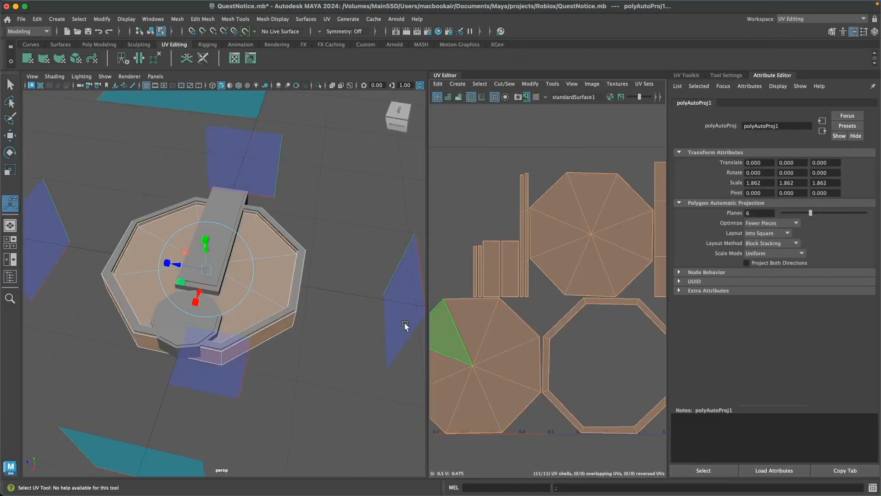
{"action": "key", "text": "q"}
{"action": "left_click_drag", "start_coordinate": [291, 322], "coordinate": [322, 358], "text": "alt"}
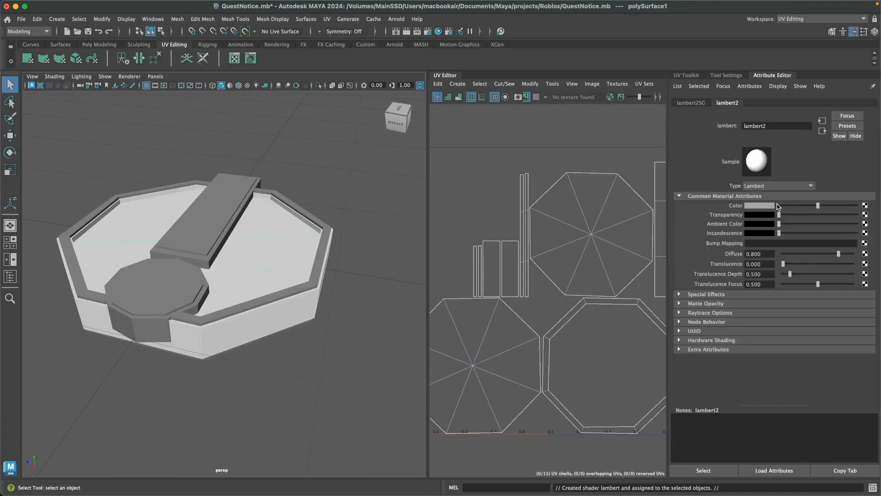
Set the color of the octagonal base's new Lambert material to dark blue.
{"action": "left_click", "coordinate": [760, 206]}
{"action": "left_click", "coordinate": [768, 183]}
{"action": "left_click", "coordinate": [835, 216]}
{"action": "left_click", "coordinate": [836, 211]}
{"action": "left_click", "coordinate": [836, 209]}
{"action": "left_click", "coordinate": [353, 350]}
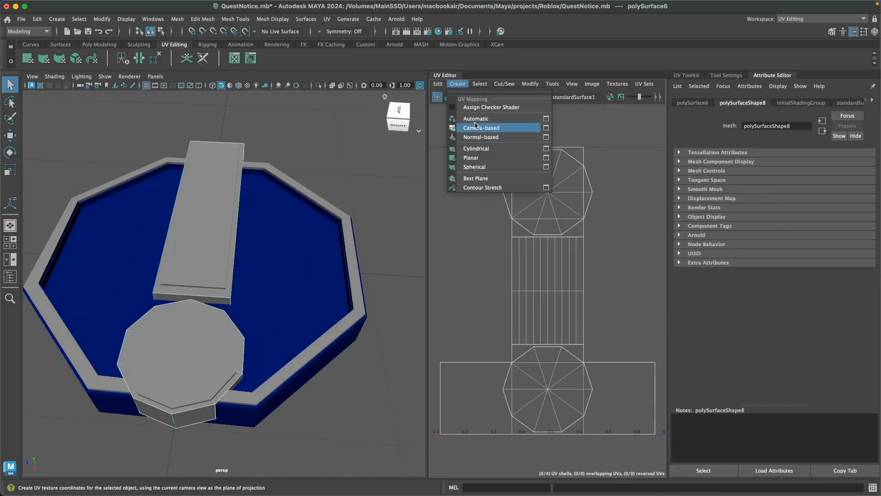
Automatically map the original exclamation mark's UVs and assign it a new Lambert material colored orange.
{"action": "right_click", "coordinate": [383, 206]}
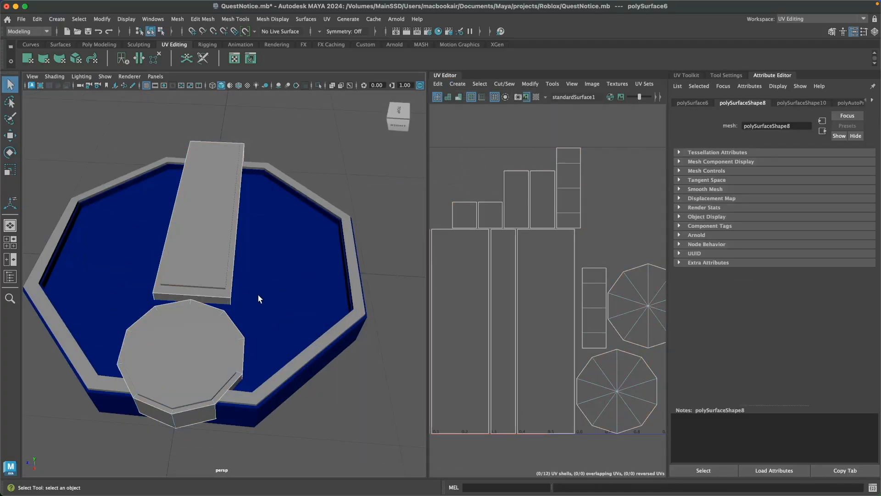
{"action": "right_click", "coordinate": [223, 232]}
{"action": "left_click", "coordinate": [758, 205]}
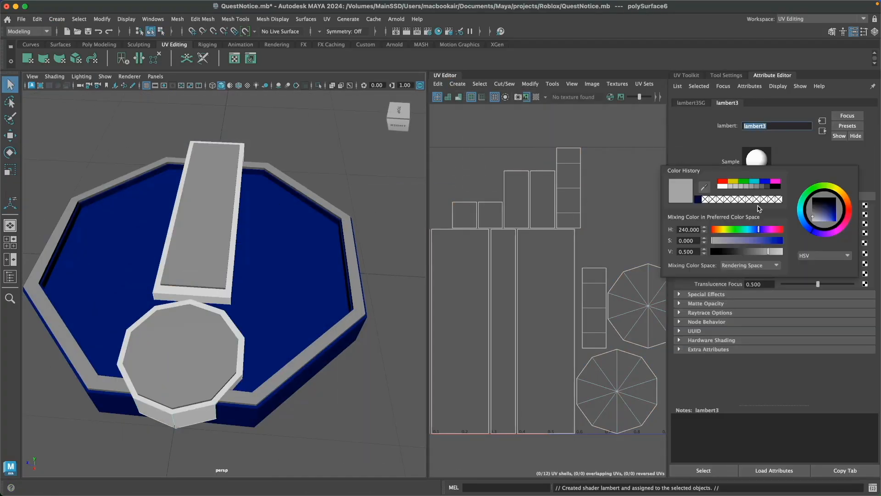
{"action": "left_click", "coordinate": [846, 204]}
{"action": "left_click", "coordinate": [346, 403]}
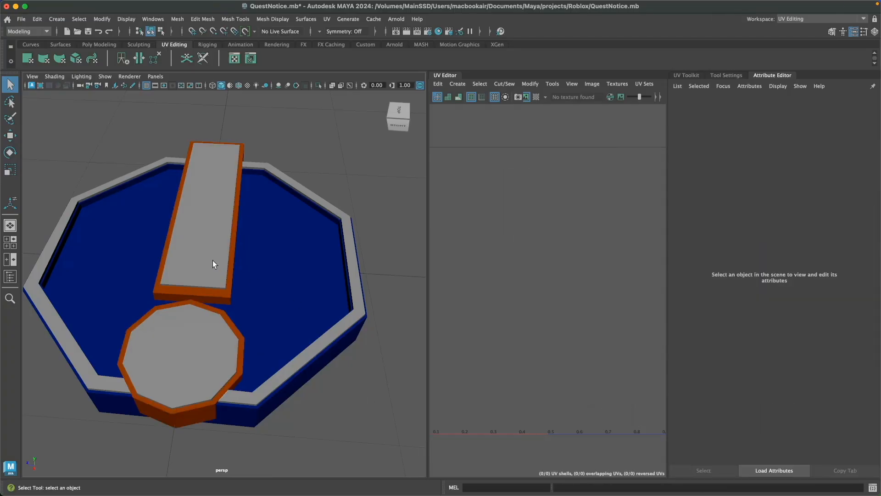
Return to the General workspace, combine the inner dot and inner bar into one mesh, and delete its history.
{"action": "left_click", "coordinate": [219, 319]}
{"action": "left_click_drag", "start_coordinate": [208, 338], "coordinate": [282, 373], "text": "alt"}
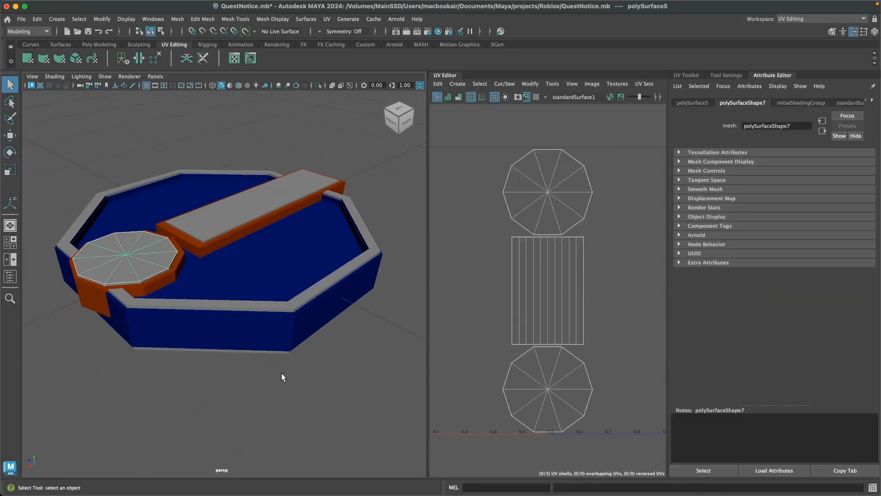
{"action": "left_click", "coordinate": [237, 213]}
{"action": "left_click", "coordinate": [817, 19]}
{"action": "left_click", "coordinate": [800, 49]}
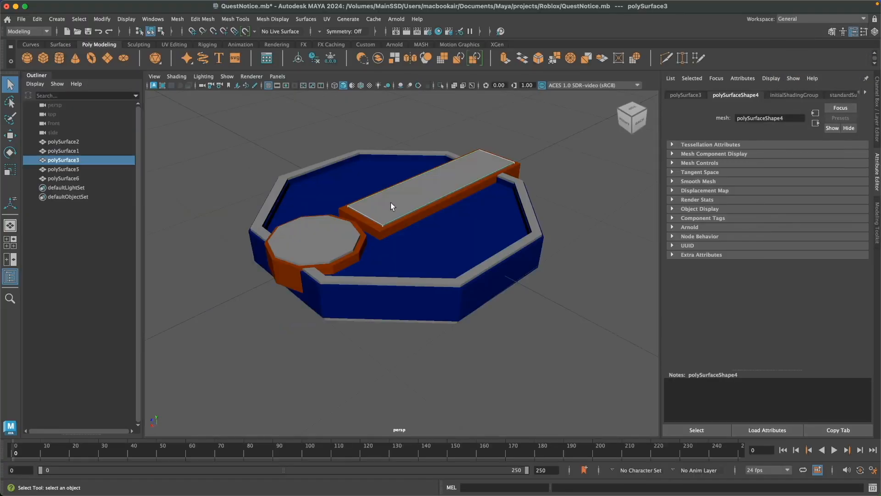
{"action": "left_click", "coordinate": [337, 231]}
{"action": "key", "text": "super+z"}
{"action": "left_click", "coordinate": [334, 232], "text": "shift"}
{"action": "left_click", "coordinate": [178, 19]}
{"action": "left_click", "coordinate": [197, 52]}
{"action": "key", "text": "alt+shift+d"}
Switch to the UV Editing workspace and apply automatic UV mapping to the combined inner exclamation mark.
{"action": "left_click", "coordinate": [821, 19]}
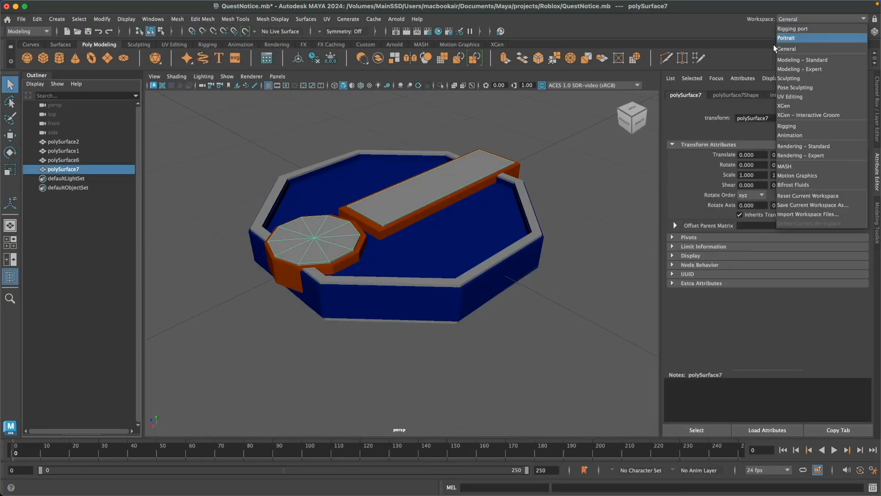
{"action": "left_click", "coordinate": [810, 97]}
{"action": "left_click", "coordinate": [458, 84]}
{"action": "left_click", "coordinate": [472, 122]}
{"action": "left_click", "coordinate": [373, 349]}
{"action": "right_click_drag", "start_coordinate": [368, 233], "coordinate": [411, 224]}
{"action": "right_click_drag", "start_coordinate": [248, 233], "coordinate": [271, 459]}
Assign a new Lambert material to the combined inner exclamation mark and color it yellow.
{"action": "left_click", "coordinate": [181, 210]}
{"action": "left_click", "coordinate": [758, 205]}
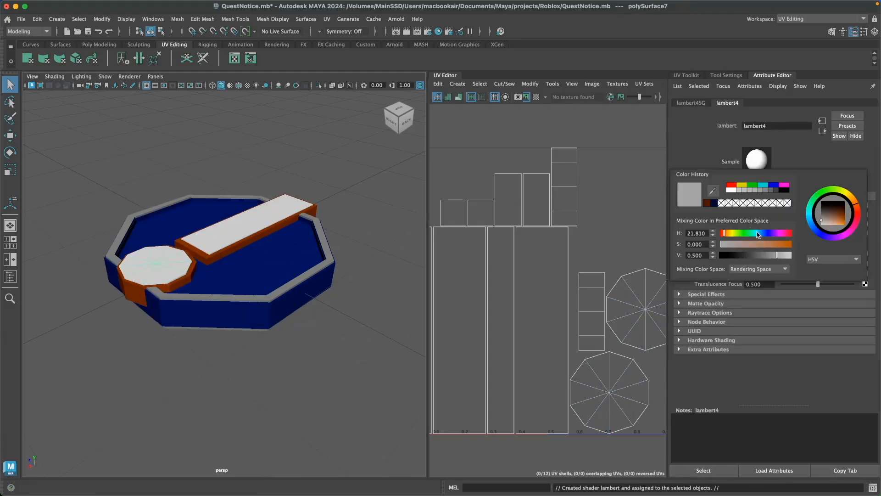
{"action": "left_click", "coordinate": [850, 198]}
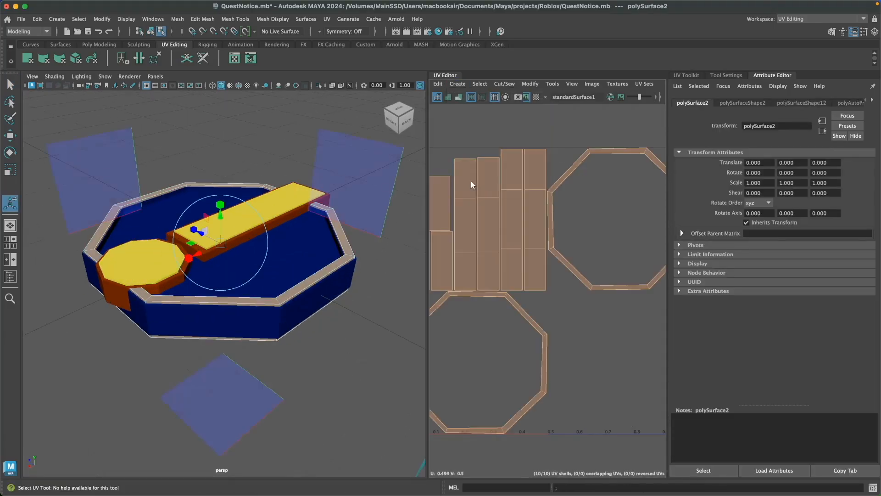
{"action": "left_click", "coordinate": [358, 266]}
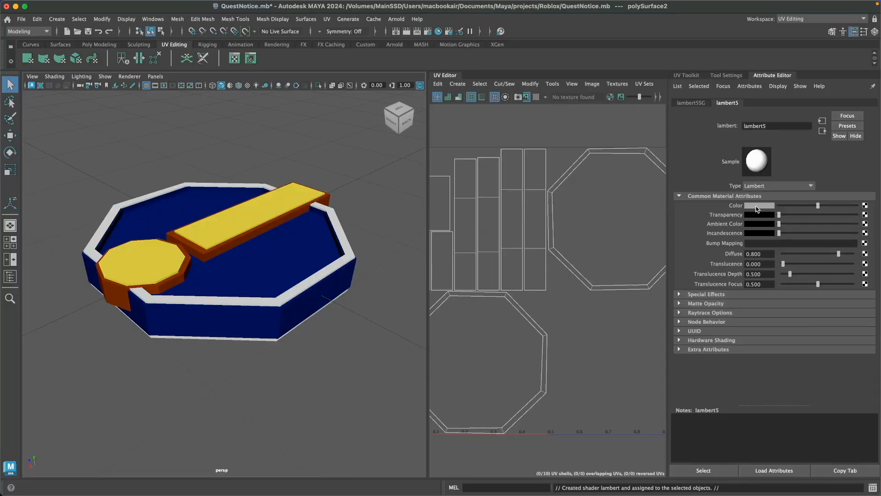
Color the octagonal rim's new Lambert material bright cyan and save the scene.
{"action": "left_click", "coordinate": [758, 205]}
{"action": "left_click", "coordinate": [743, 195]}
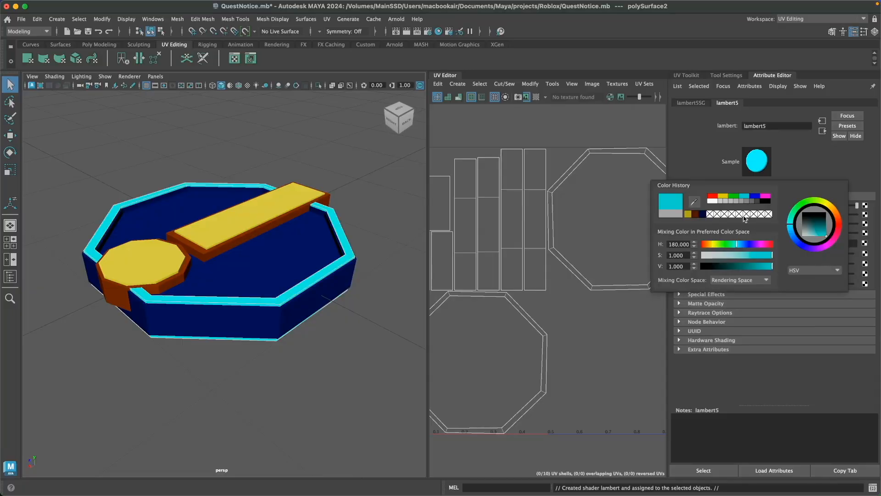
{"action": "left_click", "coordinate": [821, 233]}
{"action": "left_click", "coordinate": [269, 356]}
{"action": "scroll", "coordinate": [268, 356], "scroll_direction": "down", "scroll_amount": 5}
{"action": "left_click_drag", "start_coordinate": [268, 357], "coordinate": [320, 371], "text": "alt"}
{"action": "key", "text": "super+s"}
Return to the General workspace and rename the octagonal rim, polySurface2, as QN_P1.
{"action": "left_click", "coordinate": [806, 19]}
{"action": "left_click", "coordinate": [800, 40]}
{"action": "left_click_drag", "start_coordinate": [413, 341], "coordinate": [452, 374], "text": "alt"}
{"action": "left_click", "coordinate": [71, 142]}
{"action": "key", "text": "w"}
{"action": "left_click_drag", "start_coordinate": [367, 351], "coordinate": [413, 320], "text": "alt"}
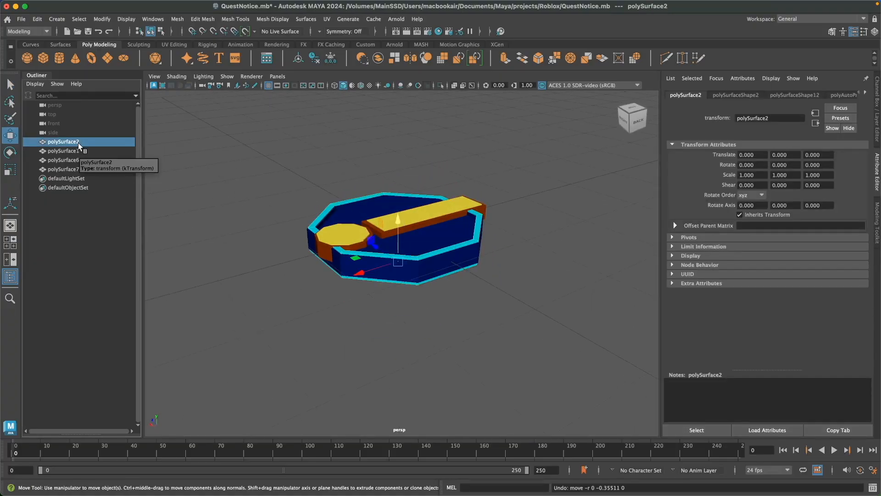
{"action": "left_click", "coordinate": [90, 144]}
{"action": "type", "text": "QN_P1"}
{"action": "key", "text": "Return"}
Rename the base QN_P2, the orange exclamation mark QN_P3 and the yellow inner mark QN_P4, and save the scene.
{"action": "left_click", "coordinate": [91, 152]}
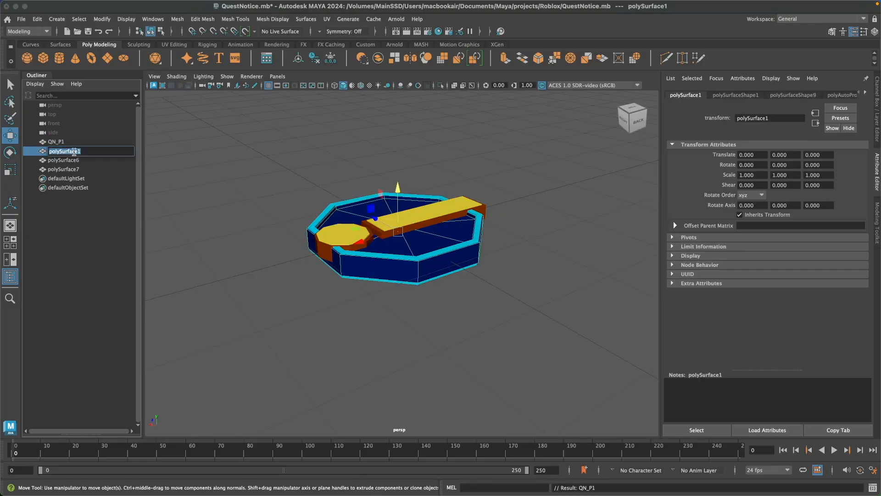
{"action": "type", "text": "QN_P2"}
{"action": "key", "text": "Return"}
{"action": "left_click", "coordinate": [84, 160]}
{"action": "type", "text": "QN_P3"}
{"action": "key", "text": "Return"}
{"action": "double_click", "coordinate": [74, 169]}
{"action": "type", "text": "QN_P4"}
{"action": "key", "text": "Return"}
{"action": "left_click", "coordinate": [89, 249]}
{"action": "key", "text": "super+s"}
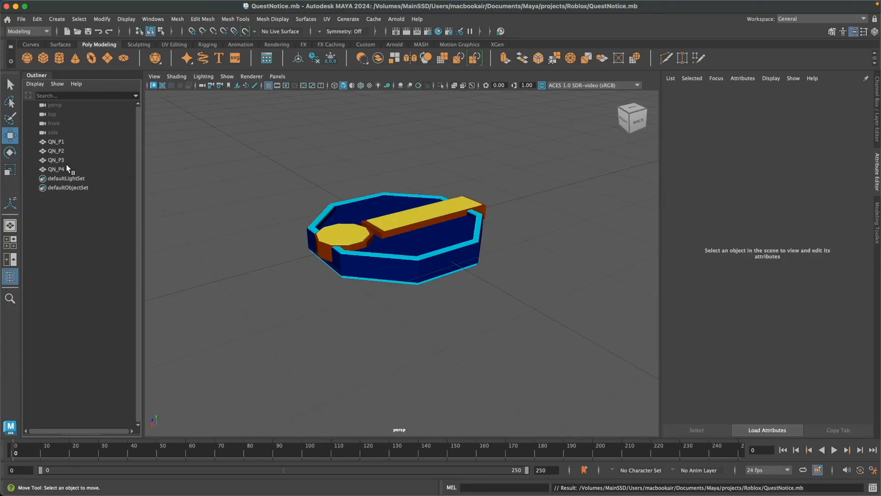
{"action": "left_click", "coordinate": [75, 144]}
{"action": "left_click", "coordinate": [87, 228]}
{"action": "left_click", "coordinate": [69, 168]}
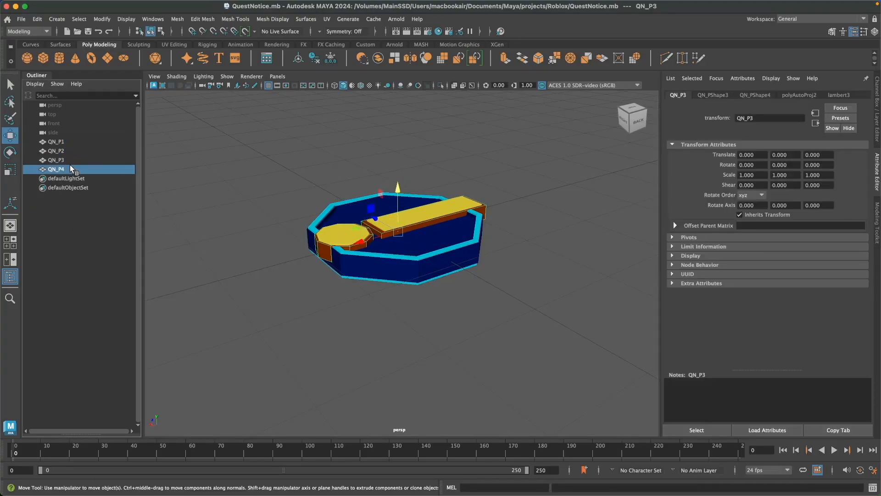
{"action": "left_click", "coordinate": [297, 324]}
{"action": "left_click_drag", "start_coordinate": [297, 323], "coordinate": [345, 347], "text": "alt"}
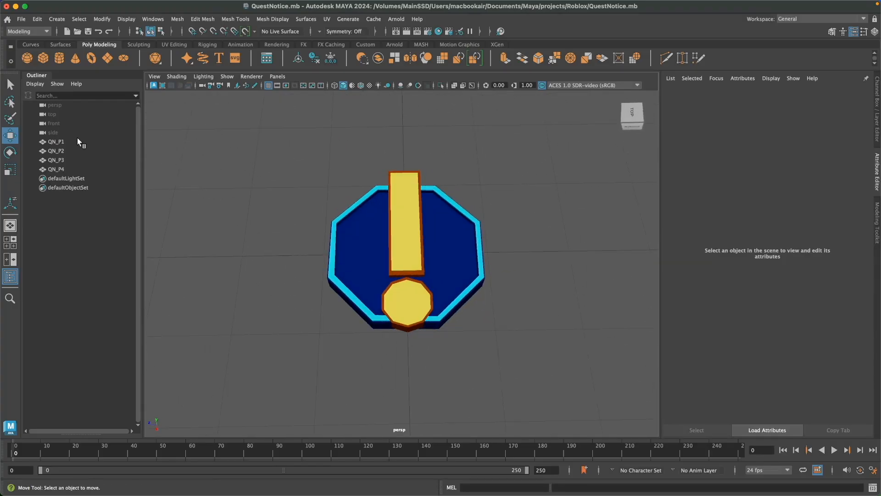
Select QN_P1 through QN_P4, open Export Selection, and point it to the WeRobloxWorld/Assets folder.
{"action": "left_click", "coordinate": [80, 140]}
{"action": "left_click", "coordinate": [76, 169], "text": "shift"}
{"action": "left_click", "coordinate": [21, 19]}
{"action": "left_click", "coordinate": [51, 140]}
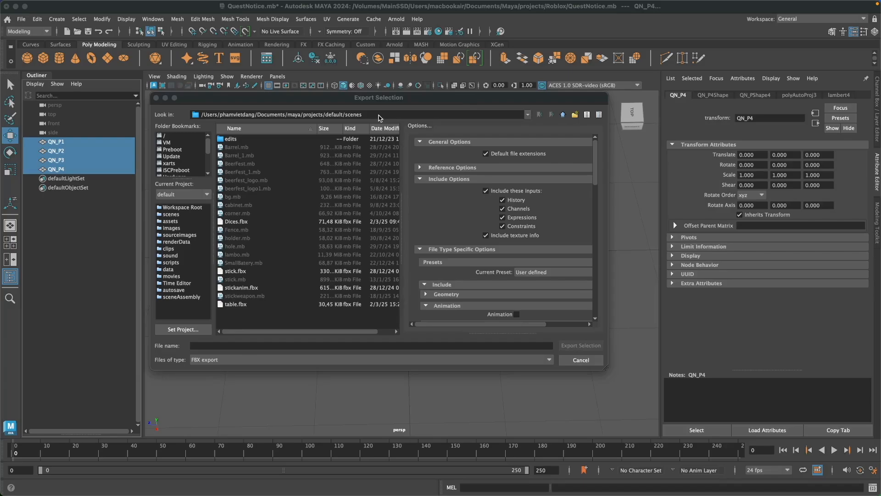
{"action": "left_click_drag", "start_coordinate": [382, 117], "coordinate": [200, 110]}
{"action": "type", "text": "/Volumes/MainSSD/Users/macbookair/Documents/Contents/WeRobloxWorld/Assets"}
{"action": "key", "text": "Return"}
Create a QuestNotice folder inside Assets and export the selected parts into it as an FBX named QN.
{"action": "left_click", "coordinate": [239, 345]}
{"action": "right_click", "coordinate": [316, 304]}
{"action": "left_click", "coordinate": [330, 329]}
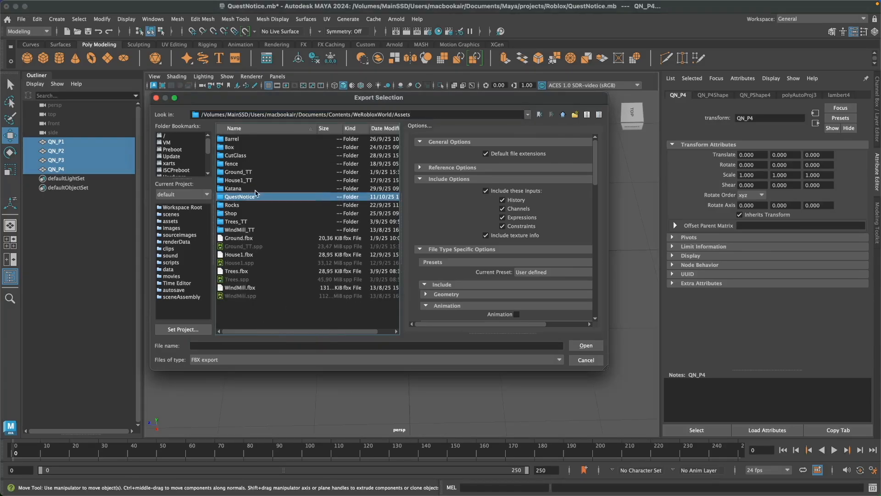
{"action": "key", "text": "Return"}
{"action": "left_click", "coordinate": [255, 348]}
{"action": "type", "text": "QN"}
{"action": "key", "text": "Return"}
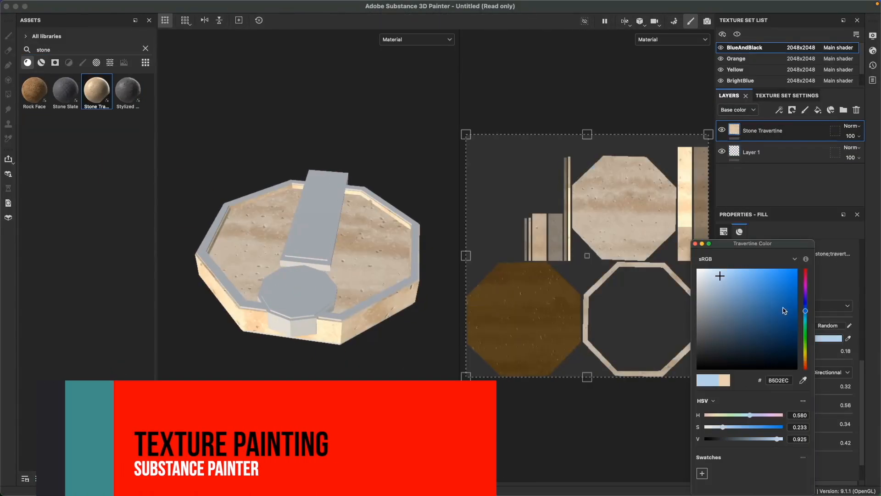
In Adobe Substance 3D Painter, color the BlueAndBlack set's Stone Travertine layer blue and its Stone Slate layer near-black 0E0F0F.
{"action": "left_click", "coordinate": [766, 319]}
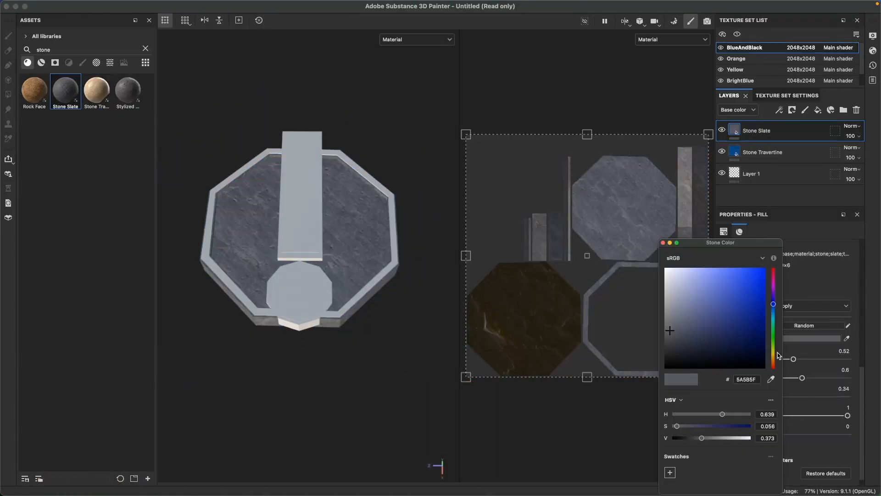
{"action": "left_click", "coordinate": [669, 366]}
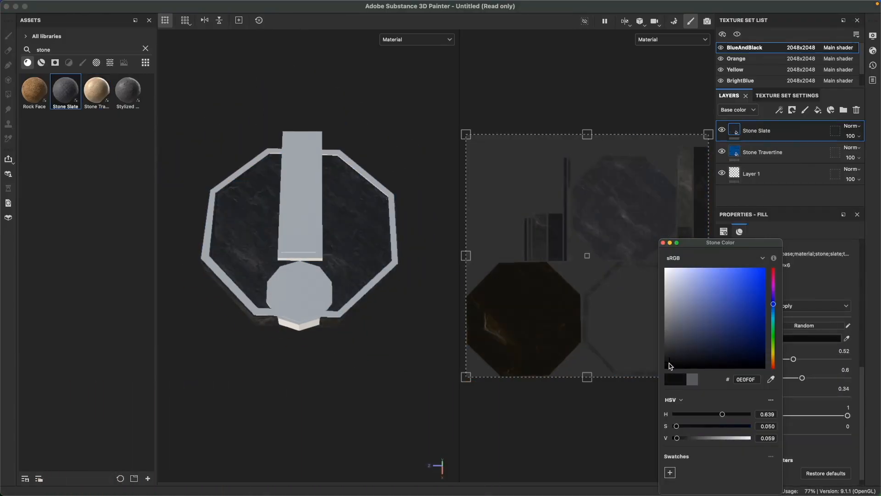
Add a black mask to the Stone Slate layer and add a paint effect to that mask.
{"action": "right_click", "coordinate": [737, 134]}
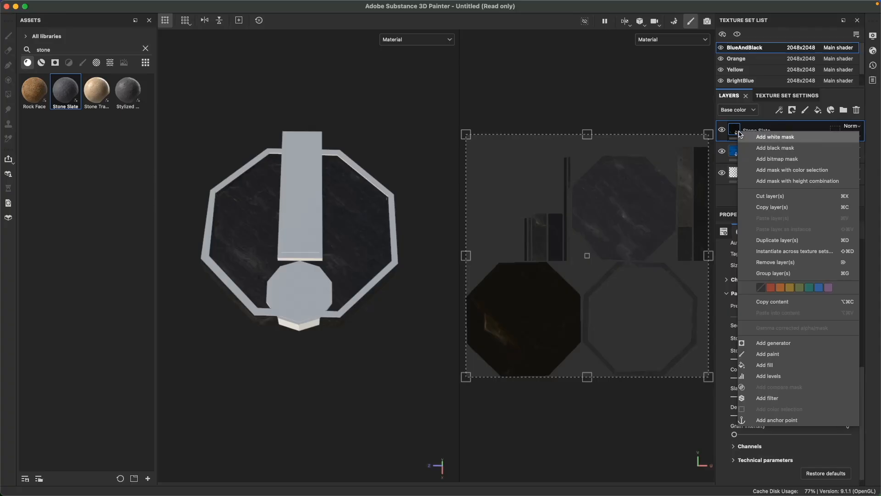
{"action": "left_click", "coordinate": [788, 152]}
{"action": "right_click", "coordinate": [749, 132]}
{"action": "left_click", "coordinate": [816, 308]}
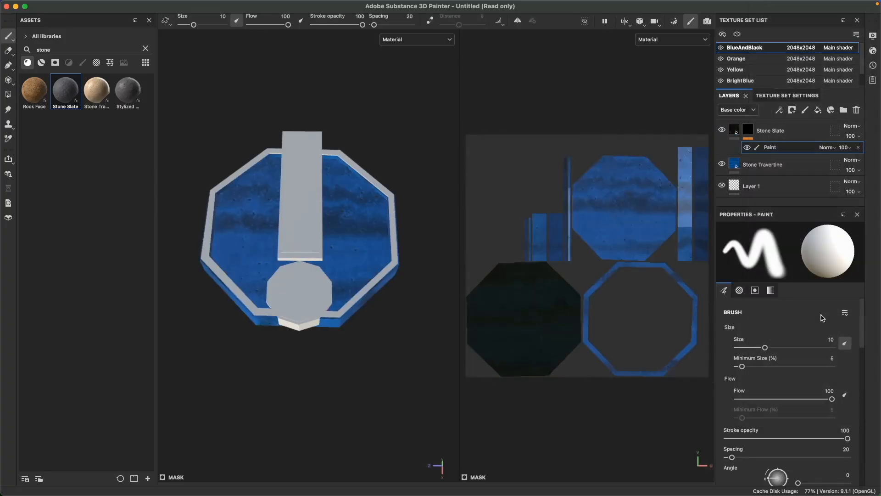
Reveal the Stone Slate layer on the octagon's inner face by polygon-filling its mask with white there.
{"action": "left_click", "coordinate": [9, 95]}
{"action": "left_click", "coordinate": [367, 221]}
{"action": "scroll", "coordinate": [354, 235], "scroll_direction": "up", "scroll_amount": 3}
{"action": "mouse_move", "coordinate": [354, 231]}
{"action": "left_mouse_down"}
{"action": "mouse_move", "coordinate": [315, 152]}
{"action": "mouse_move", "coordinate": [230, 277]}
{"action": "mouse_move", "coordinate": [338, 294]}
{"action": "mouse_move", "coordinate": [398, 278]}
{"action": "left_mouse_up"}
{"action": "scroll", "coordinate": [338, 312], "scroll_direction": "up", "scroll_amount": 4}
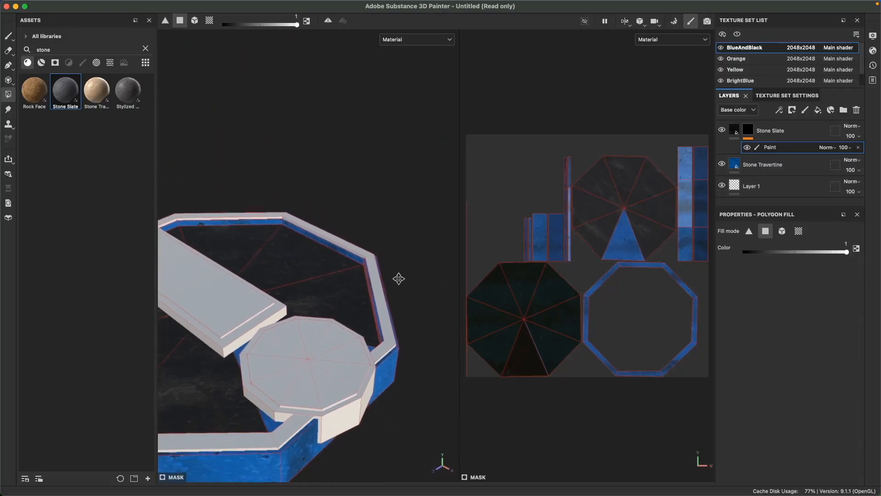
{"action": "middle_click_drag", "start_coordinate": [397, 282], "coordinate": [449, 224], "text": "alt"}
{"action": "scroll", "coordinate": [301, 301], "scroll_direction": "up", "scroll_amount": 2}
{"action": "left_click", "coordinate": [323, 360]}
{"action": "scroll", "coordinate": [344, 281], "scroll_direction": "down", "scroll_amount": 5}
{"action": "left_click_drag", "start_coordinate": [344, 282], "coordinate": [362, 408], "text": "alt"}
{"action": "scroll", "coordinate": [391, 296], "scroll_direction": "down", "scroll_amount": 2}
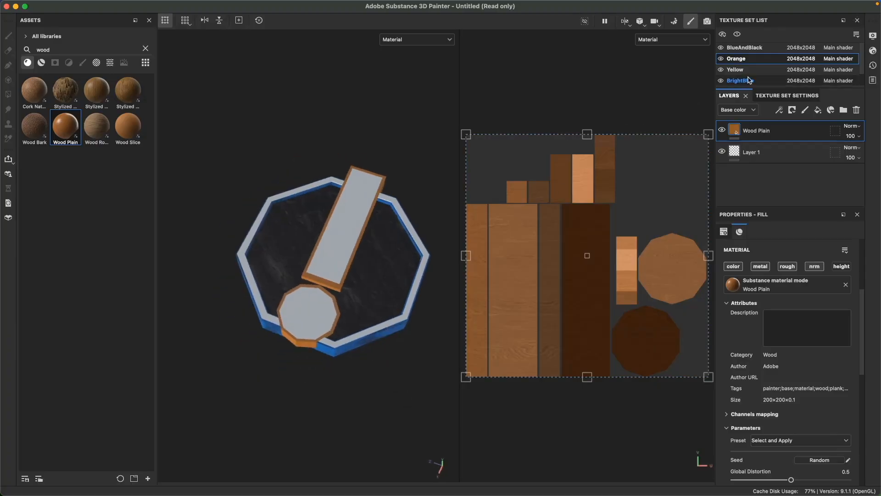
Switch to the Yellow texture set and reset the material search to show the whole library.
{"action": "left_click", "coordinate": [739, 69]}
{"action": "type", "text": "glas"}
{"action": "key", "text": "BackSpace"}
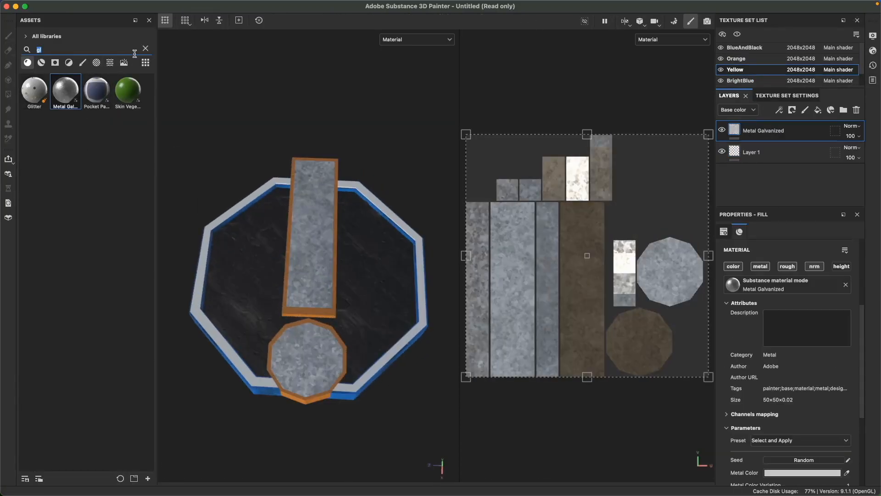
{"action": "left_click", "coordinate": [145, 49]}
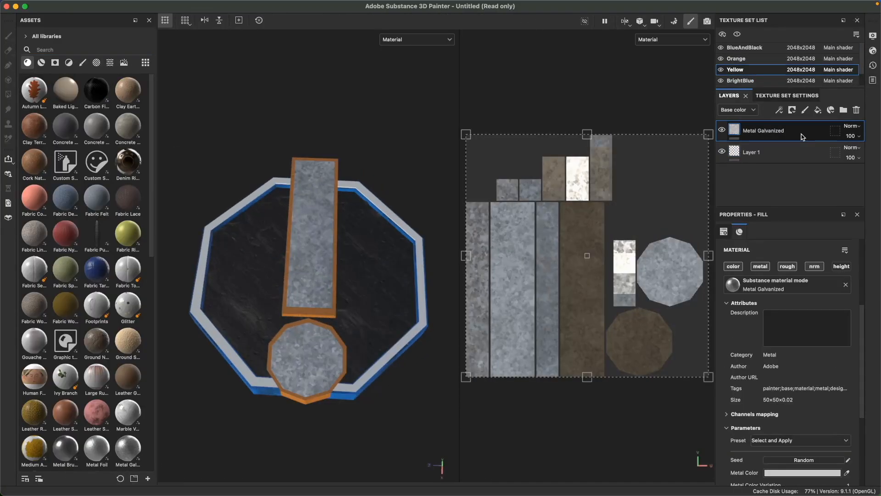
Try the Copper smart material on the Yellow texture set with its Base Metal layer colored yellow.
{"action": "left_click_drag", "start_coordinate": [66, 163], "coordinate": [747, 134]}
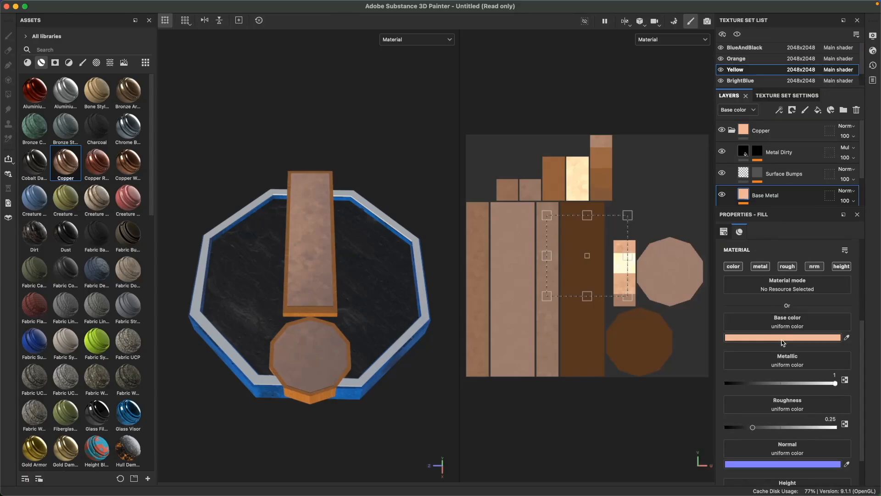
{"action": "left_click", "coordinate": [782, 340]}
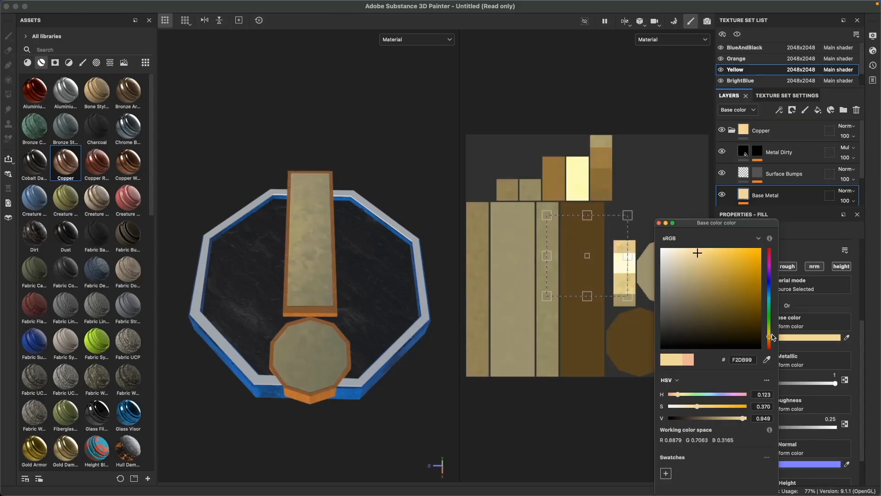
{"action": "left_click_drag", "start_coordinate": [769, 336], "coordinate": [768, 331]}
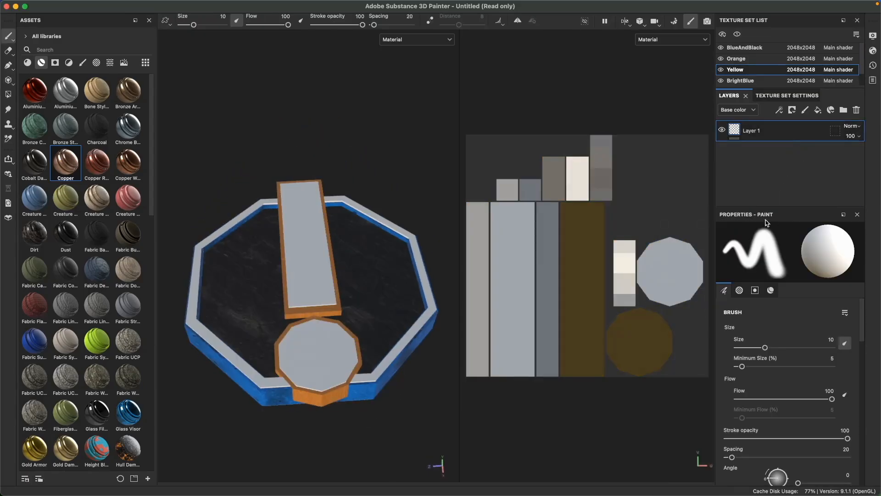
{"action": "left_click_drag", "start_coordinate": [234, 88], "coordinate": [263, 120], "text": "alt"}
Polygon-fill the top and edge faces of the Yellow set's bar and disc with yellow FFFC1C.
{"action": "left_click", "coordinate": [8, 94]}
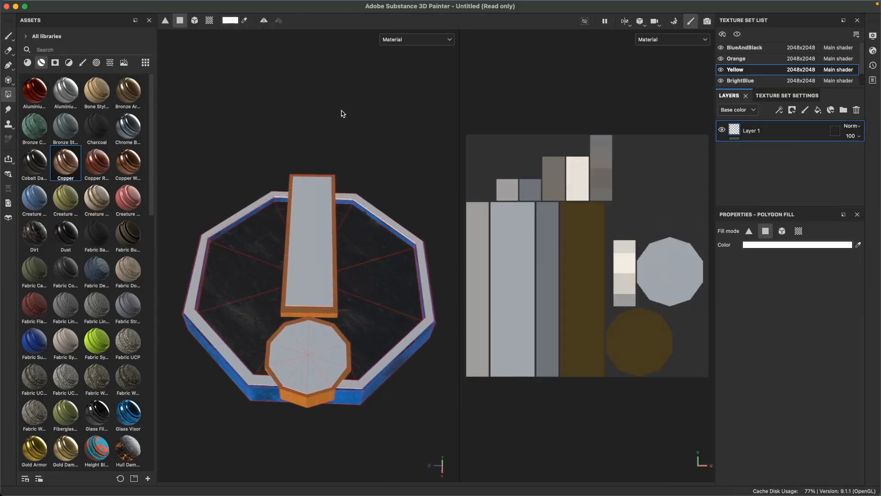
{"action": "left_click", "coordinate": [801, 245]}
{"action": "left_click", "coordinate": [769, 332]}
{"action": "left_click_drag", "start_coordinate": [752, 256], "coordinate": [751, 233]}
{"action": "left_click", "coordinate": [659, 223]}
{"action": "left_click", "coordinate": [312, 296]}
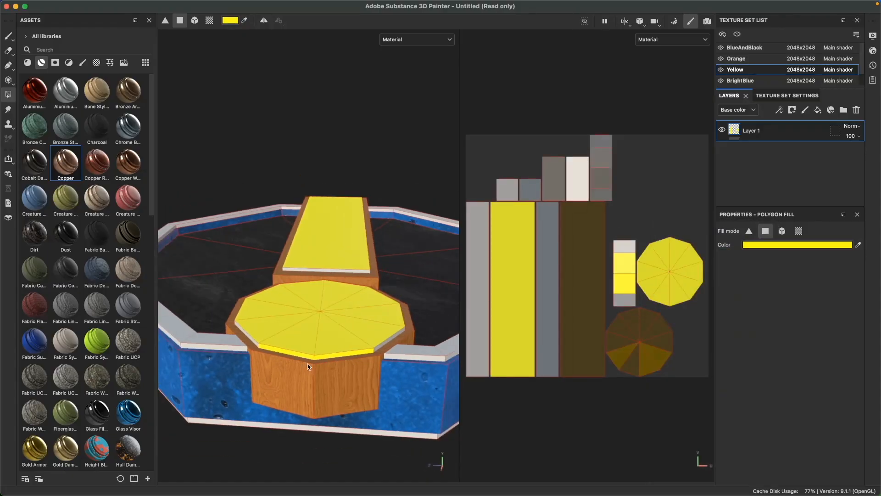
{"action": "left_click_drag", "start_coordinate": [350, 348], "coordinate": [243, 357], "text": "alt"}
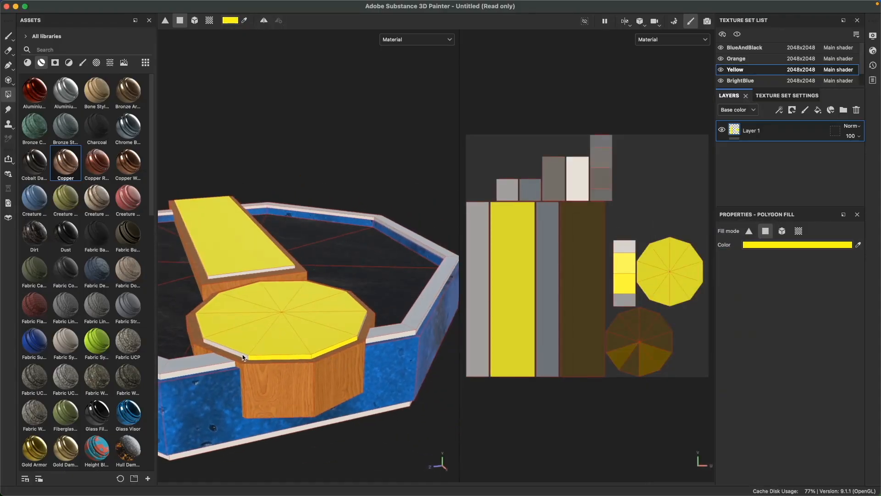
{"action": "left_click", "coordinate": [547, 315]}
{"action": "left_click", "coordinate": [482, 324]}
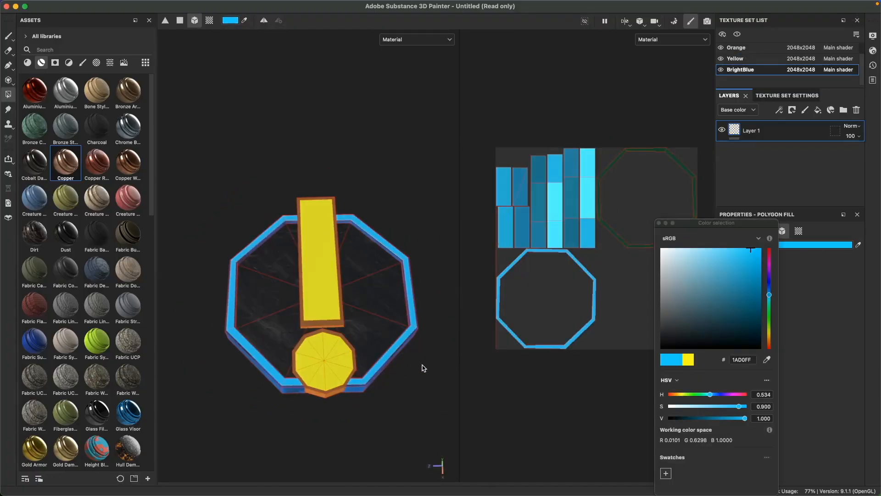
Fill the BrightBlue set's octagonal rim with bright blue using mesh fill.
{"action": "left_click_drag", "start_coordinate": [424, 368], "coordinate": [416, 407], "text": "alt"}
{"action": "left_click", "coordinate": [659, 223]}
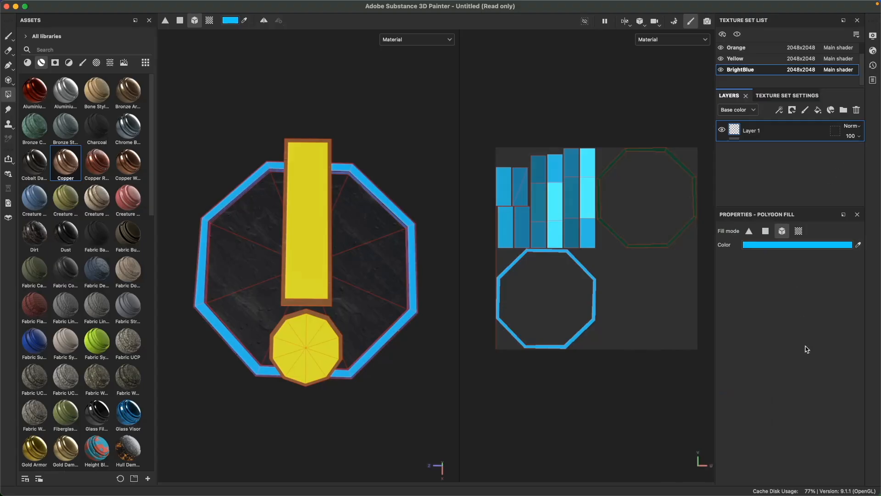
Start saving the project, browse to the QuestNotice folder, and create a QN_TT subfolder inside it.
{"action": "key", "text": "super+s"}
{"action": "key", "text": "shift+super+n"}
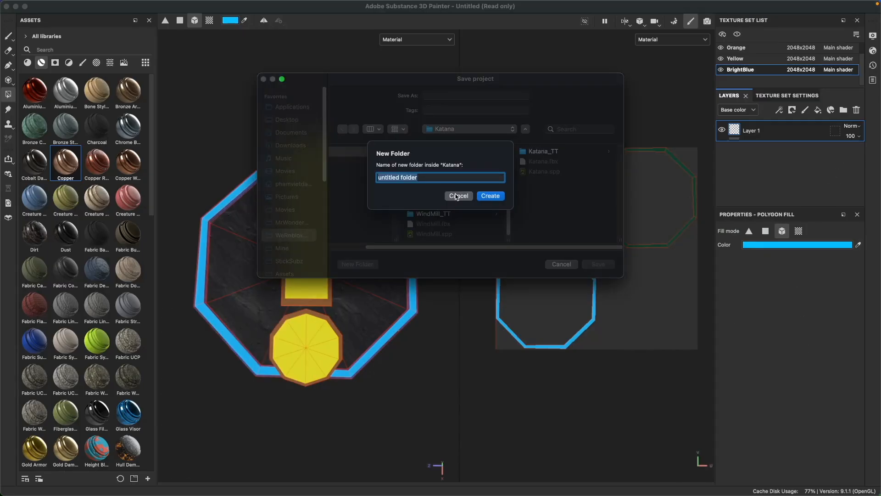
{"action": "left_click", "coordinate": [456, 196]}
{"action": "scroll", "coordinate": [466, 212], "scroll_direction": "up", "scroll_amount": 5}
{"action": "scroll", "coordinate": [466, 212], "scroll_direction": "down", "scroll_amount": 1}
{"action": "left_click_drag", "start_coordinate": [392, 248], "coordinate": [356, 249]}
{"action": "left_click", "coordinate": [434, 211]}
{"action": "left_click", "coordinate": [356, 266]}
{"action": "type", "text": "QuestNotice"}
{"action": "left_click", "coordinate": [484, 196]}
{"action": "left_click", "coordinate": [459, 201]}
{"action": "left_click", "coordinate": [440, 160]}
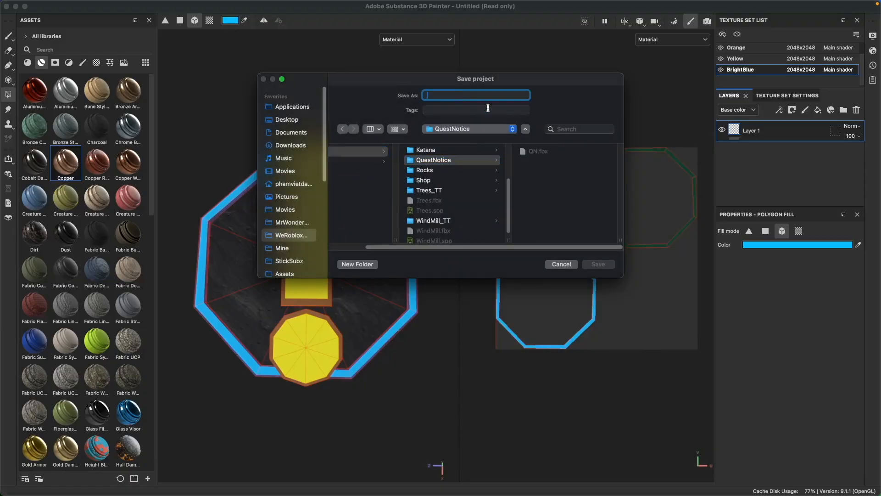
{"action": "left_click", "coordinate": [358, 264]}
{"action": "key", "text": "Return"}
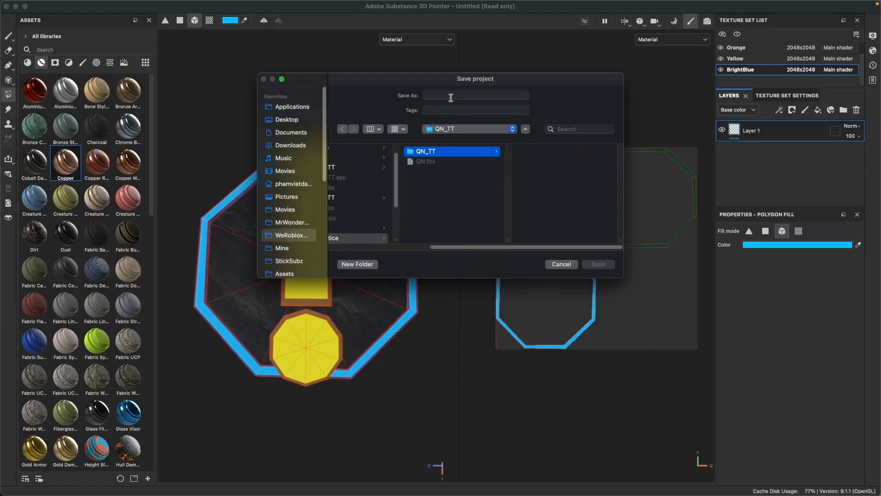
Save the project as QN in the QuestNotice folder.
{"action": "left_click", "coordinate": [464, 158]}
{"action": "left_click", "coordinate": [609, 267]}
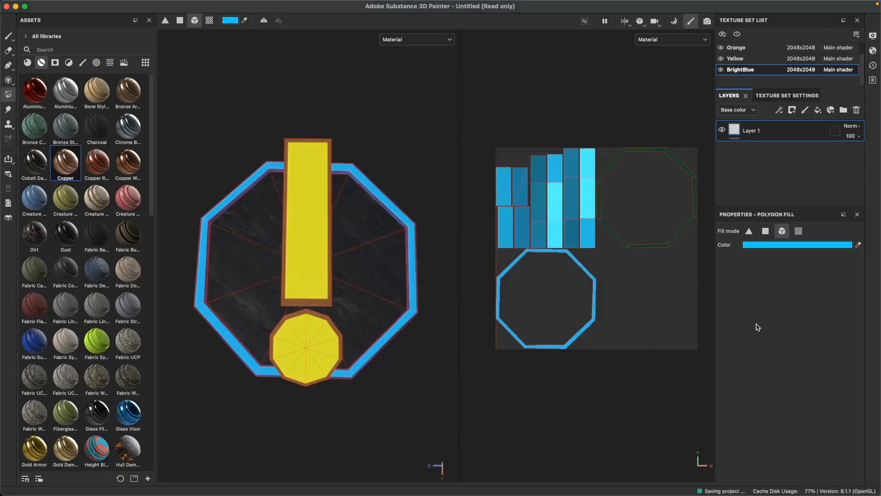
Export the textures of all four texture sets as PNG files into the QN_TT folder.
{"action": "left_click", "coordinate": [103, 5]}
{"action": "left_click", "coordinate": [121, 137]}
{"action": "left_click", "coordinate": [321, 120]}
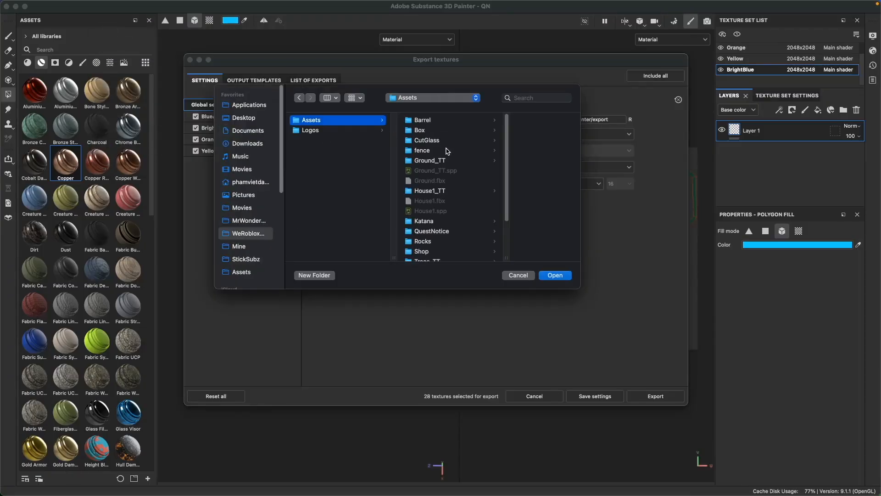
{"action": "left_click", "coordinate": [447, 231]}
{"action": "left_click", "coordinate": [488, 120]}
{"action": "left_click", "coordinate": [554, 275]}
{"action": "left_click", "coordinate": [653, 395]}
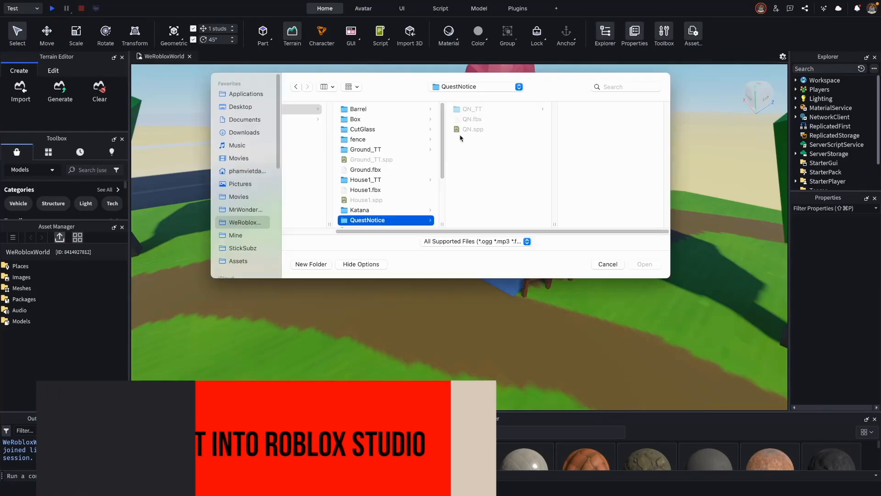
In Roblox Studio, bulk-import QN.fbx from the QuestNotice folder.
{"action": "left_click", "coordinate": [645, 264]}
{"action": "left_click", "coordinate": [477, 268]}
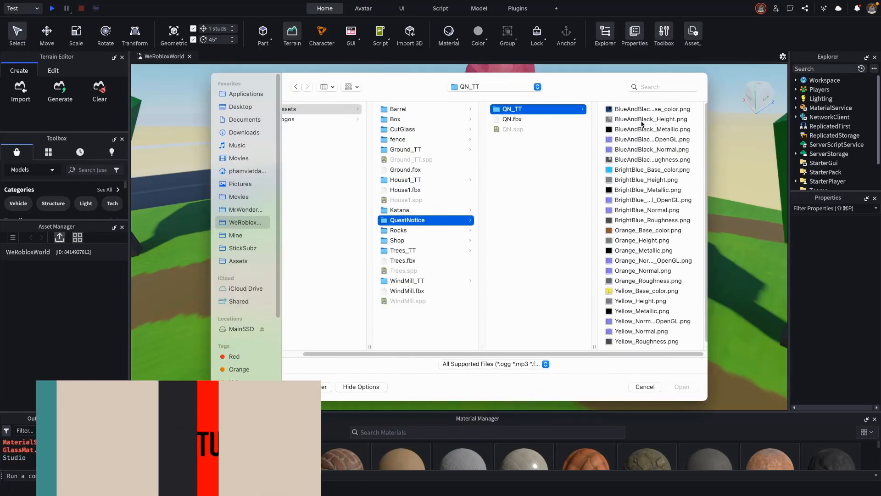
Bulk-import the BlueAndBlack, BrightBlue, Orange and Yellow Base_color PNG textures from the QN_TT folder.
{"action": "left_click", "coordinate": [539, 108]}
{"action": "left_click", "coordinate": [539, 170], "text": "super"}
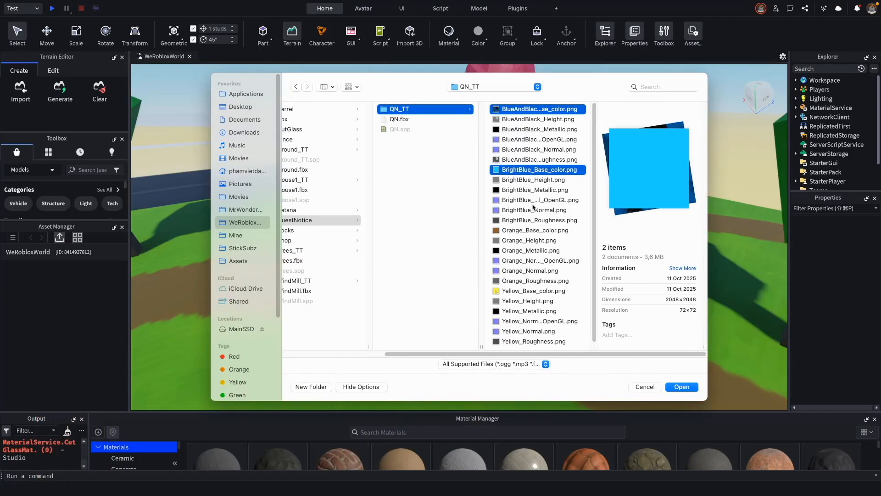
{"action": "left_click", "coordinate": [528, 230], "text": "super"}
{"action": "left_click", "coordinate": [534, 291], "text": "super"}
{"action": "left_click", "coordinate": [681, 387]}
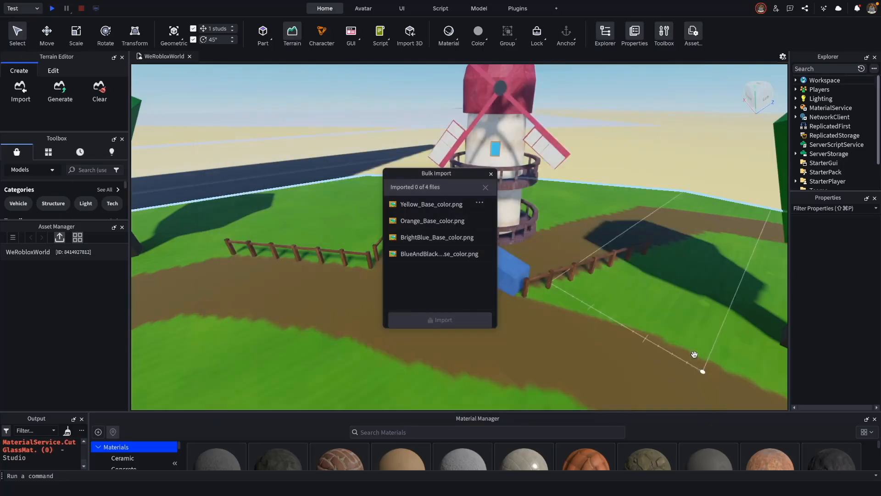
Import QN.fbx again as separate meshes and insert QN_QN_P1 through QN_QN_P4 into the workspace.
{"action": "left_click", "coordinate": [39, 266]}
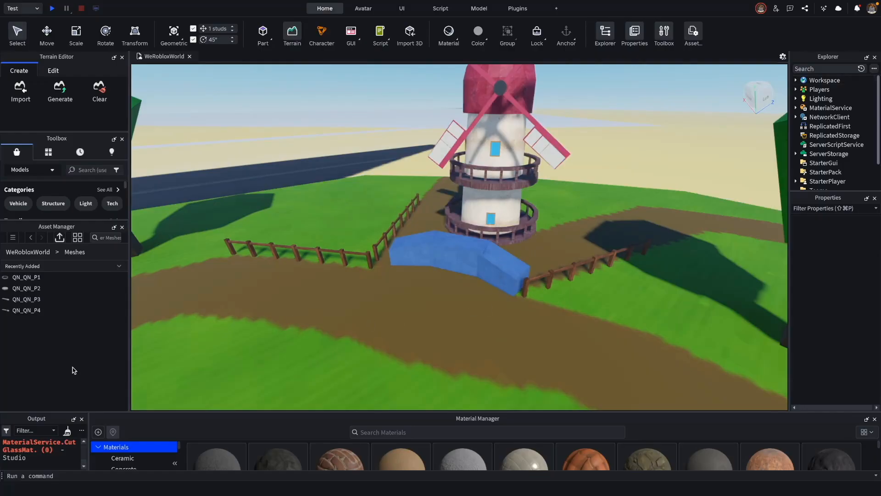
{"action": "left_click", "coordinate": [65, 292]}
{"action": "double_click", "coordinate": [64, 293]}
{"action": "double_click", "coordinate": [51, 301]}
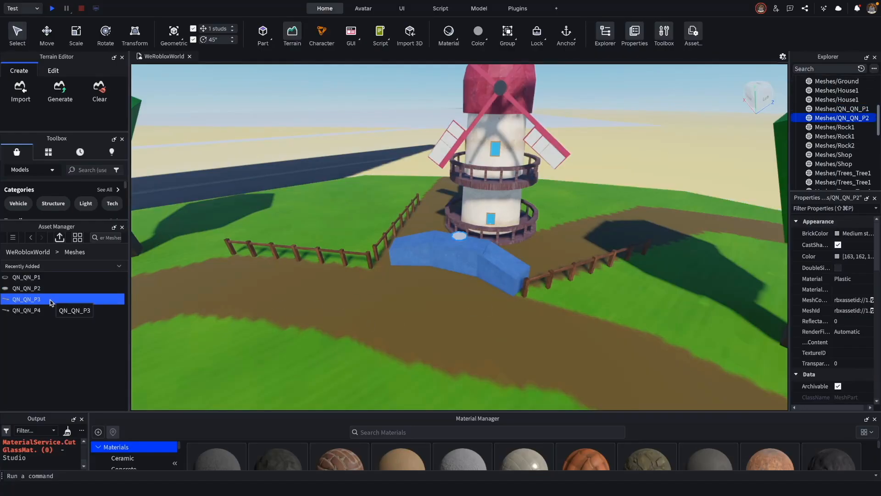
{"action": "double_click", "coordinate": [55, 312]}
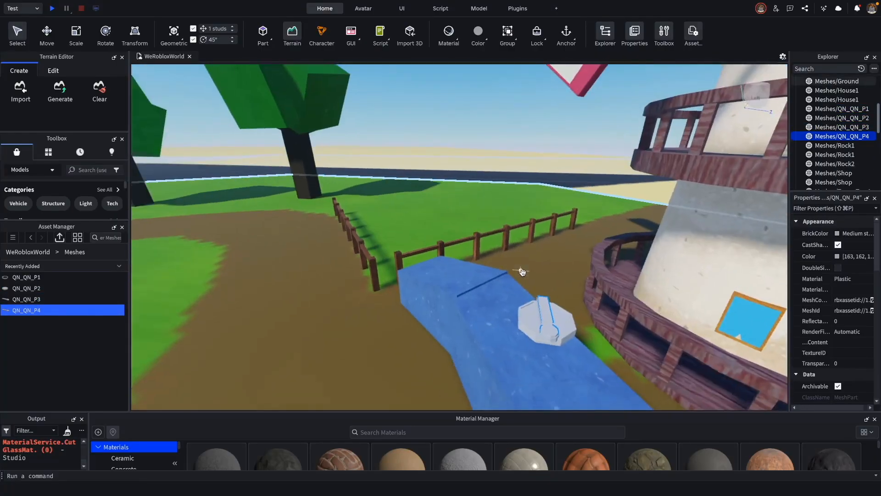
Examine up close how the inserted quest notice parts fit together.
{"action": "scroll", "coordinate": [522, 272], "scroll_direction": "up", "scroll_amount": 4}
{"action": "right_click_drag", "start_coordinate": [522, 271], "coordinate": [524, 273]}
{"action": "scroll", "coordinate": [524, 273], "scroll_direction": "down", "scroll_amount": 5}
{"action": "scroll", "coordinate": [524, 273], "scroll_direction": "up", "scroll_amount": 5}
{"action": "left_click", "coordinate": [86, 278]}
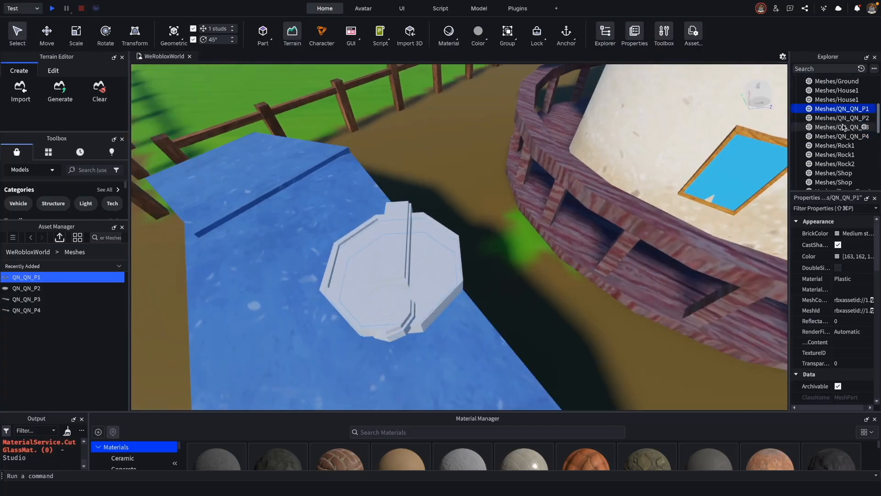
{"action": "right_click_drag", "start_coordinate": [520, 350], "coordinate": [519, 349]}
{"action": "left_click", "coordinate": [67, 301]}
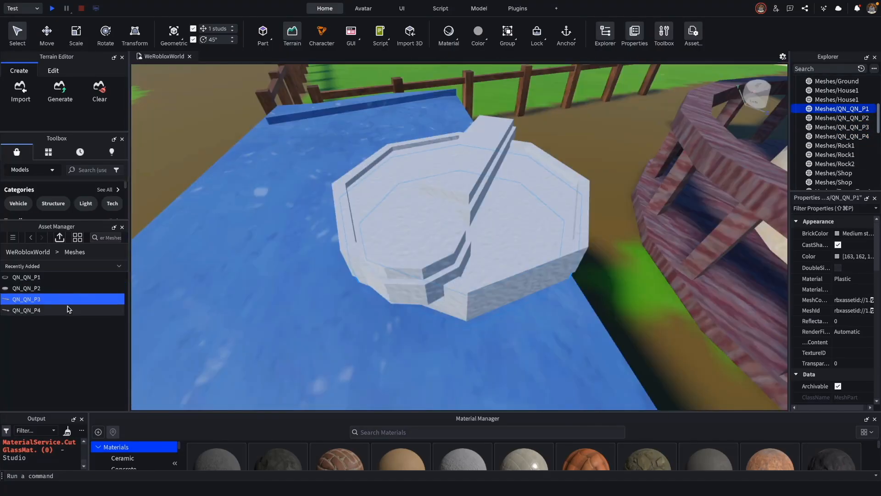
{"action": "right_click_drag", "start_coordinate": [647, 315], "coordinate": [647, 314]}
Try moving the QN_QN_P2 part vertically and undo the move.
{"action": "scroll", "coordinate": [475, 227], "scroll_direction": "down", "scroll_amount": 1}
{"action": "left_click_drag", "start_coordinate": [467, 184], "coordinate": [467, 176]}
{"action": "scroll", "coordinate": [468, 275], "scroll_direction": "up", "scroll_amount": 5}
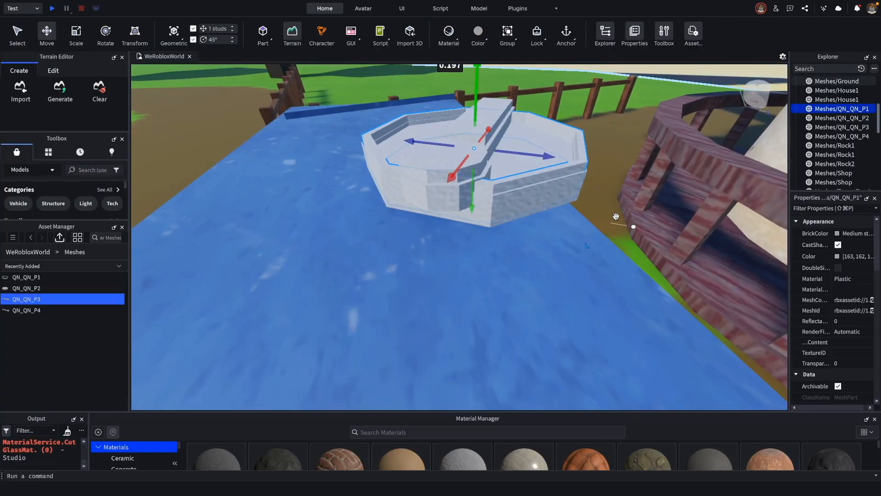
{"action": "key", "text": "super+z"}
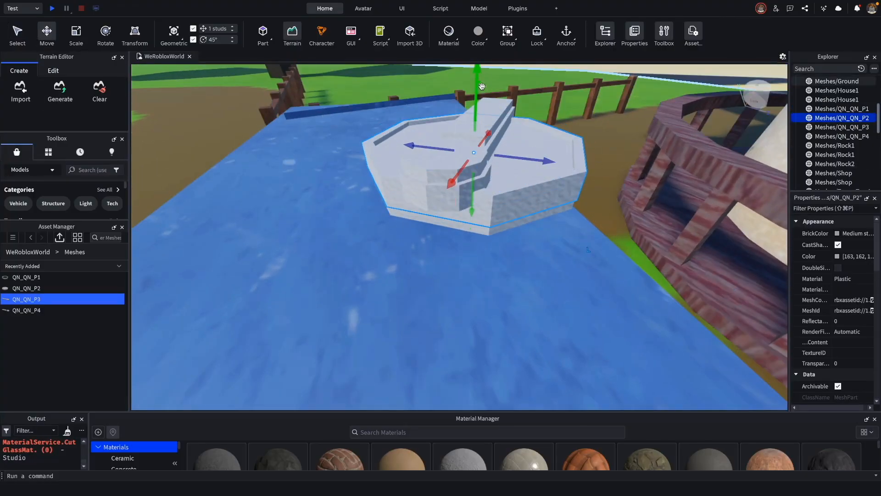
{"action": "key", "text": "super+z"}
Delete QN_QN_P1 through QN_QN_P4 from the workspace and insert them again from the imported meshes.
{"action": "left_click", "coordinate": [852, 109]}
{"action": "left_click", "coordinate": [857, 127], "text": "shift"}
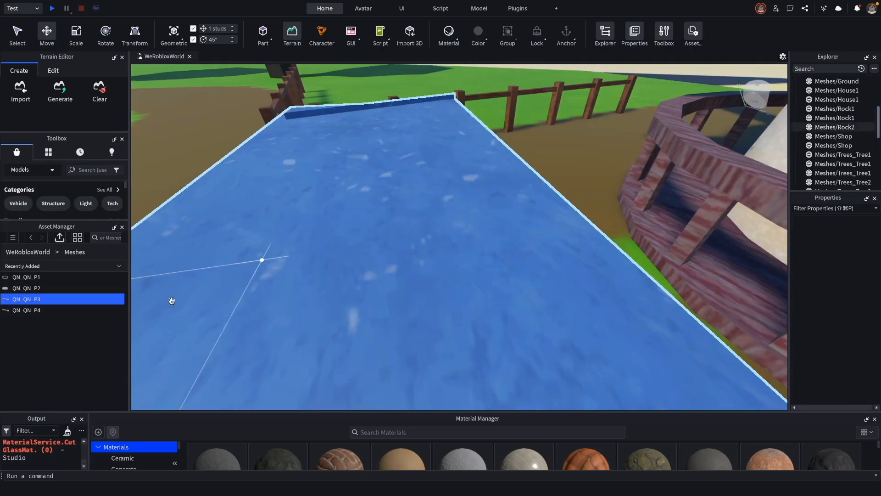
Assign the BlueAndBlack base color texture to QN_QN_P1 and the BrightBlue one to QN_QN_P2.
{"action": "left_click", "coordinate": [796, 343]}
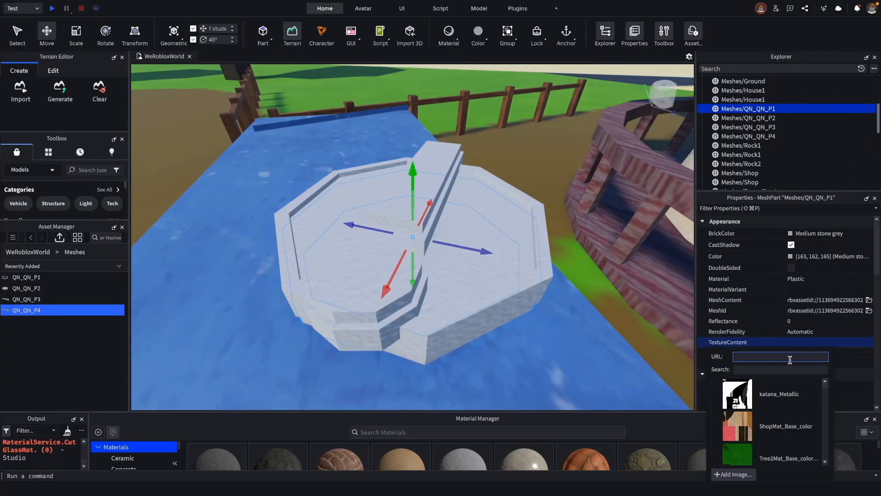
{"action": "left_click", "coordinate": [804, 343]}
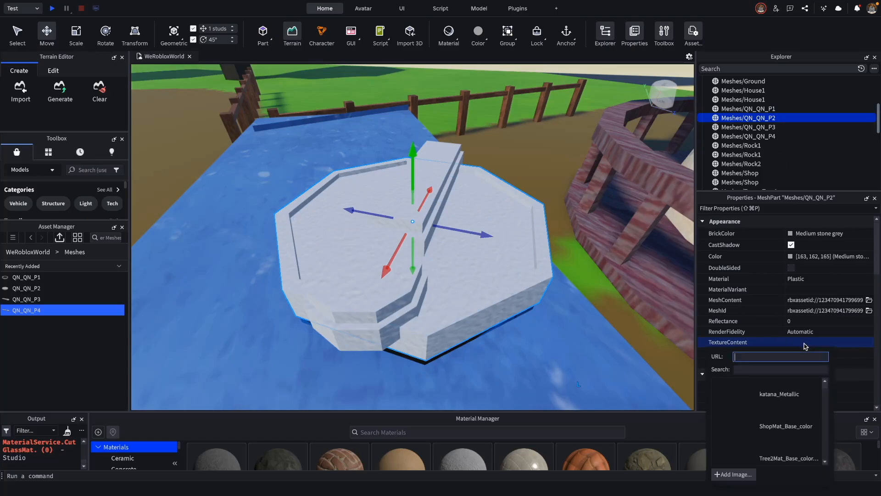
{"action": "left_click", "coordinate": [780, 392]}
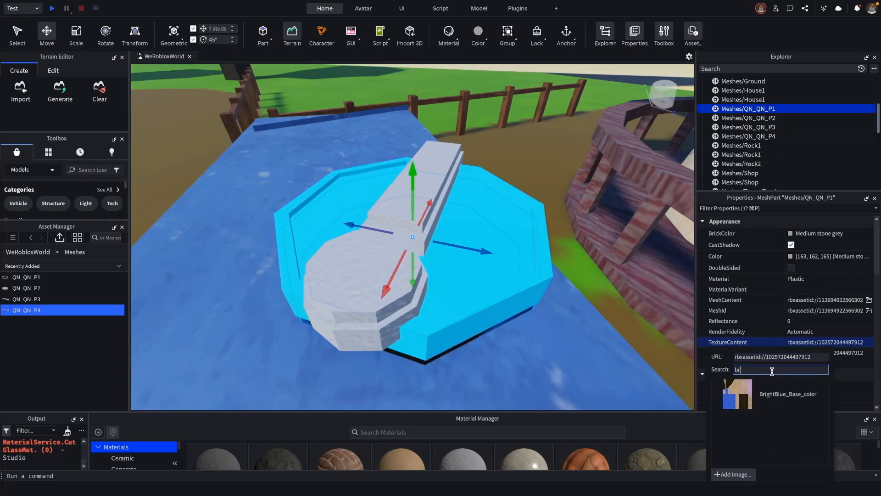
Set QN_QN_P1's texture to BrightBlue_Base_color and QN_QN_P2's texture to the BlueAndBlack base color.
{"action": "left_click", "coordinate": [775, 401]}
{"action": "left_click", "coordinate": [753, 119]}
{"action": "left_click", "coordinate": [811, 344]}
{"action": "left_click", "coordinate": [755, 372]}
{"action": "left_click", "coordinate": [786, 387]}
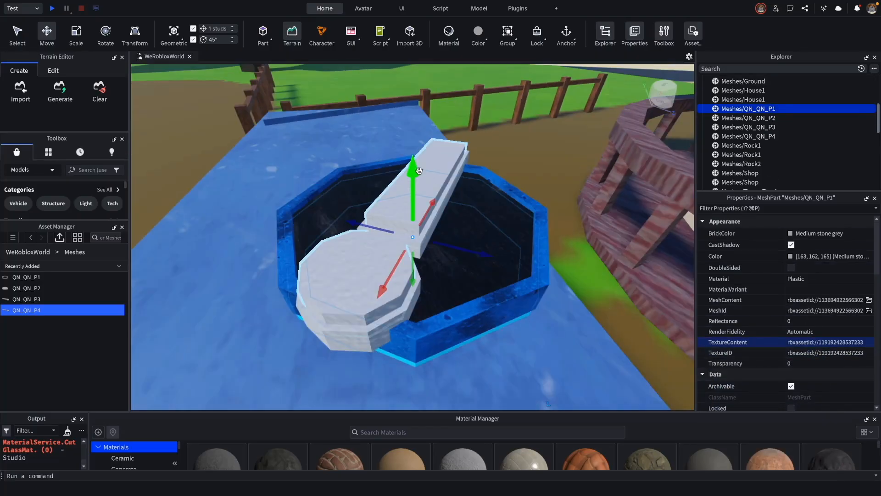
Set QN_QN_P3's texture to Orange_Base_color.
{"action": "left_click", "coordinate": [767, 127]}
{"action": "left_click", "coordinate": [811, 342]}
{"action": "left_click", "coordinate": [755, 370]}
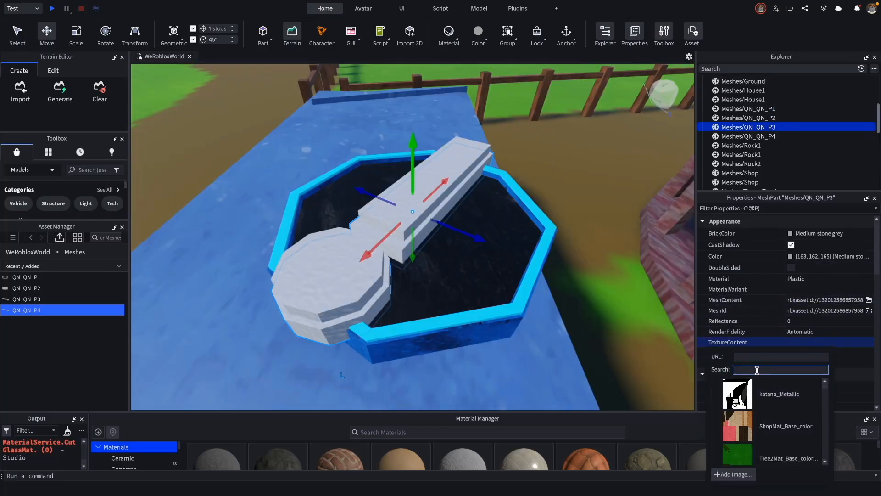
{"action": "type", "text": "oran"}
{"action": "left_click", "coordinate": [783, 394]}
Set QN_QN_P4's texture to Yellow_Base_color and lower the part slightly into the orange frame.
{"action": "left_click", "coordinate": [748, 136]}
{"action": "left_click", "coordinate": [811, 342]}
{"action": "left_click", "coordinate": [759, 369]}
{"action": "type", "text": "b"}
{"action": "key", "text": "BackSpace"}
{"action": "type", "text": "yel"}
{"action": "left_click", "coordinate": [784, 394]}
{"action": "left_click_drag", "start_coordinate": [413, 131], "coordinate": [413, 141]}
Undo and redo the last edits to check the dragged Ground mesh's position.
{"action": "left_click_drag", "start_coordinate": [601, 292], "coordinate": [611, 297]}
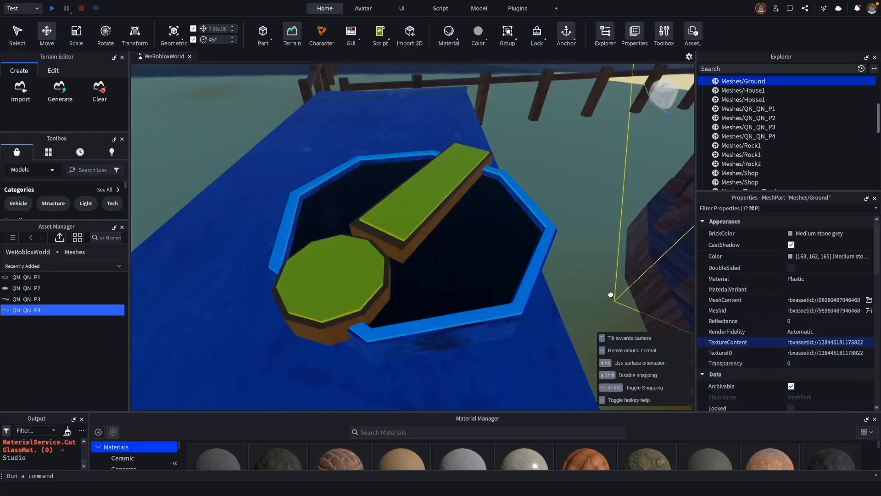
{"action": "scroll", "coordinate": [522, 265], "scroll_direction": "down", "scroll_amount": 5}
{"action": "right_click_drag", "start_coordinate": [599, 292], "coordinate": [557, 285]}
{"action": "key", "text": "super+z"}
{"action": "key", "text": "super+z"}
{"action": "key", "text": "super+z"}
{"action": "key", "text": "super+z"}
{"action": "key", "text": "super+shift+z"}
{"action": "key", "text": "super+shift+z"}
{"action": "key", "text": "super+shift+z"}
{"action": "key", "text": "super+shift+z"}
{"action": "scroll", "coordinate": [560, 275], "scroll_direction": "up", "scroll_amount": 5}
{"action": "key", "text": "super+z"}
{"action": "key", "text": "super+z"}
{"action": "key", "text": "super+shift+z"}
{"action": "key", "text": "super+shift+z"}
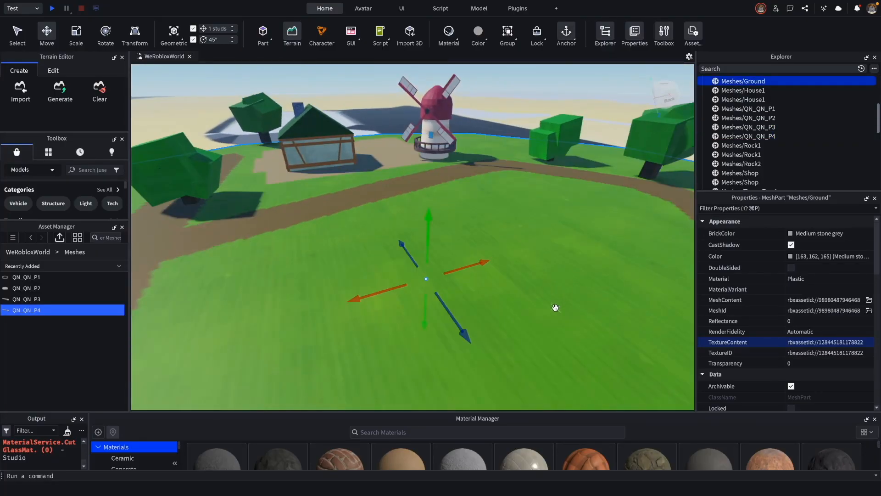
Group QN_QN_P1 through QN_QN_P4 into a single model.
{"action": "left_click", "coordinate": [600, 104]}
{"action": "left_click", "coordinate": [755, 138]}
{"action": "key", "text": "f"}
{"action": "right_click_drag", "start_coordinate": [518, 302], "coordinate": [517, 303]}
{"action": "left_click", "coordinate": [735, 109]}
{"action": "left_click", "coordinate": [743, 134], "text": "shift"}
{"action": "right_click", "coordinate": [745, 128]}
{"action": "left_click", "coordinate": [776, 179]}
Position the grouped model on the blue platform in front of the windmill and enlarge it to a scale of about 2.408.
{"action": "left_click_drag", "start_coordinate": [398, 134], "coordinate": [400, 102]}
{"action": "right_click_drag", "start_coordinate": [464, 154], "coordinate": [465, 153]}
{"action": "right_click_drag", "start_coordinate": [526, 282], "coordinate": [525, 283]}
{"action": "left_click_drag", "start_coordinate": [546, 186], "coordinate": [549, 175]}
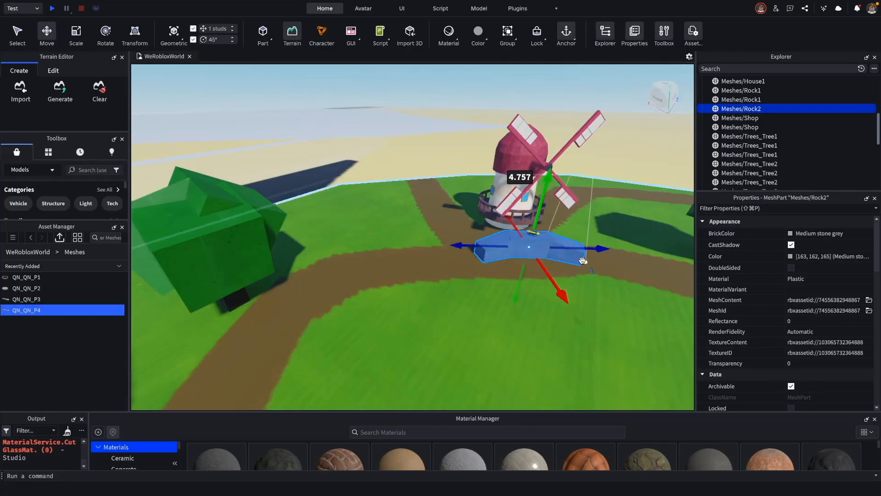
{"action": "right_click_drag", "start_coordinate": [582, 261], "coordinate": [586, 264]}
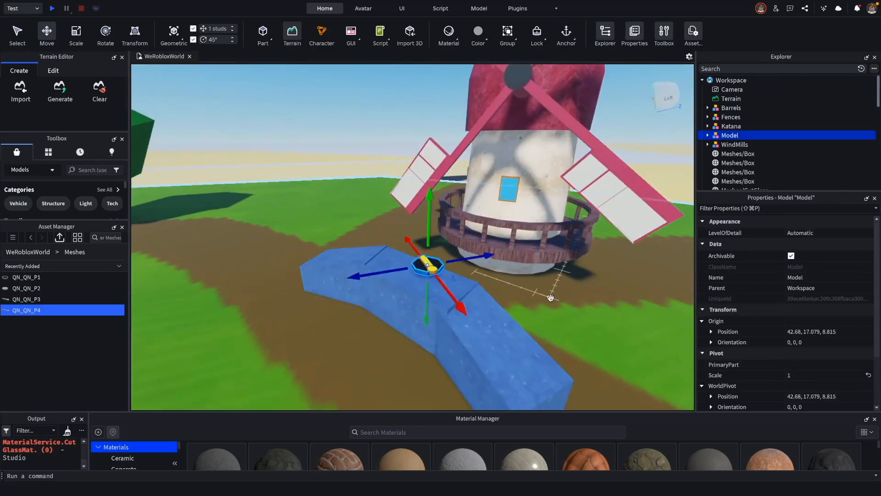
{"action": "right_click_drag", "start_coordinate": [550, 296], "coordinate": [514, 306]}
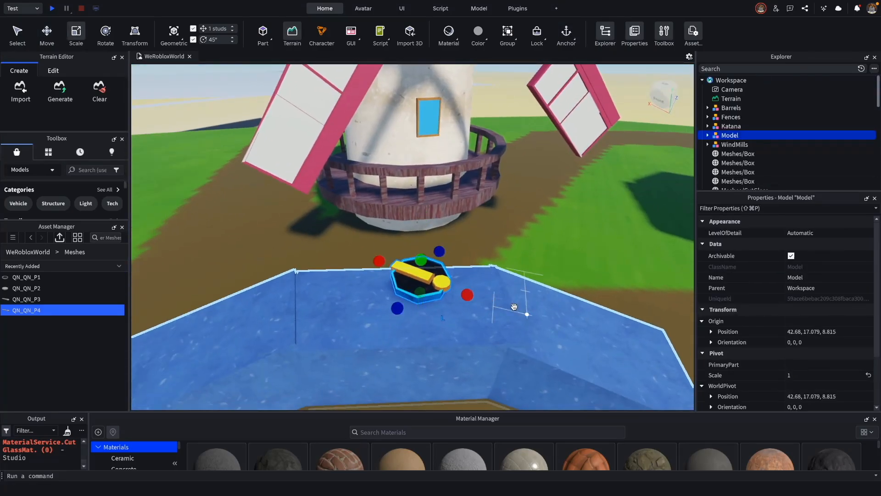
{"action": "left_click_drag", "start_coordinate": [468, 295], "coordinate": [593, 260]}
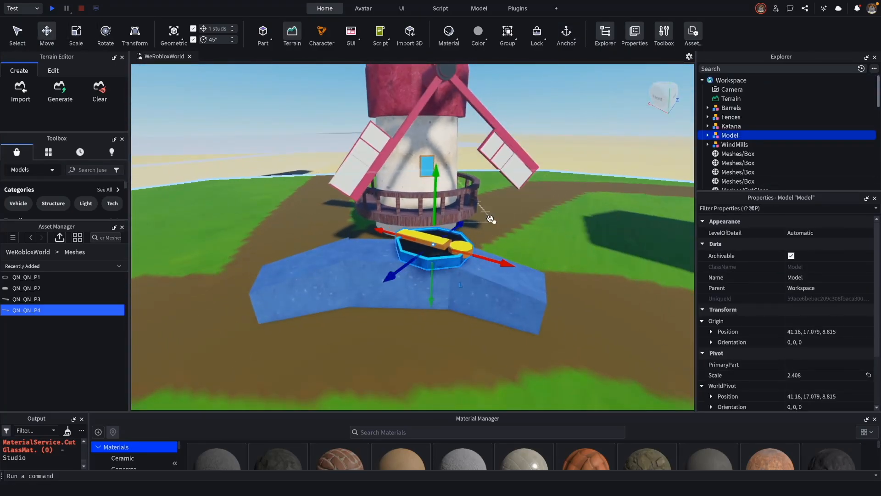
Raise the model 2 studs and rotate it upright, to an orientation of about 0, -60, 90.
{"action": "right_click_drag", "start_coordinate": [476, 159], "coordinate": [549, 227]}
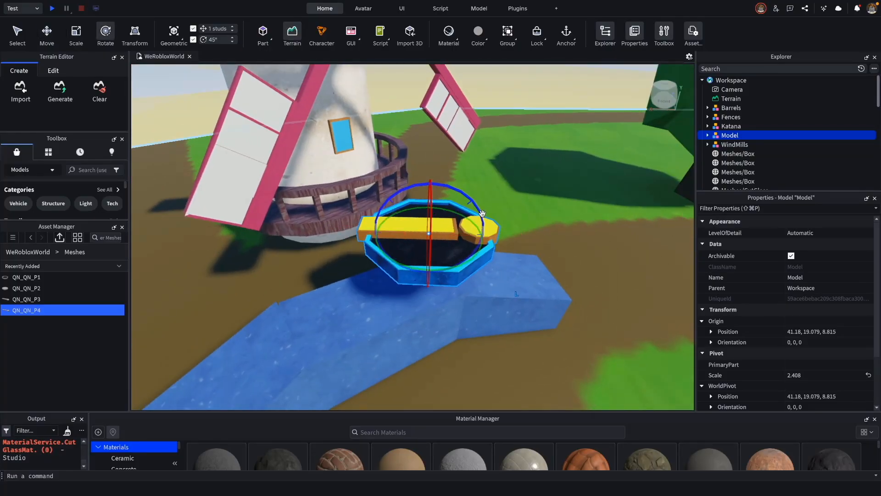
{"action": "left_click_drag", "start_coordinate": [553, 363], "coordinate": [501, 377]}
{"action": "right_click_drag", "start_coordinate": [501, 377], "coordinate": [487, 270]}
Move the upright model over the blue platform to about 41.98, 19.08, 6.45.
{"action": "key", "text": "super+2"}
{"action": "left_click_drag", "start_coordinate": [440, 275], "coordinate": [441, 275]}
{"action": "right_click_drag", "start_coordinate": [441, 275], "coordinate": [505, 287]}
{"action": "left_click_drag", "start_coordinate": [505, 287], "coordinate": [466, 286], "text": "shift"}
{"action": "right_click_drag", "start_coordinate": [469, 290], "coordinate": [494, 275]}
{"action": "left_click_drag", "start_coordinate": [462, 252], "coordinate": [451, 252], "text": "shift"}
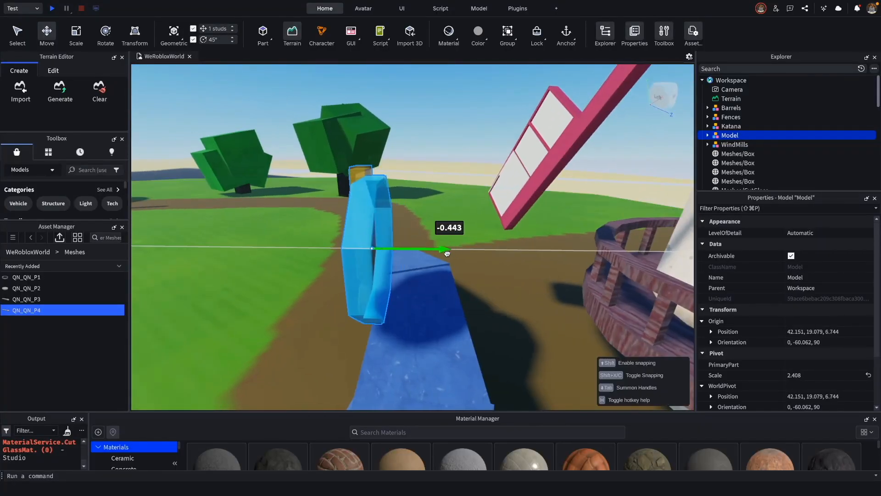
Fine-tune the upright model's rotation about the vertical axis to an orientation of about 0, -59.04, 90.
{"action": "right_click_drag", "start_coordinate": [484, 298], "coordinate": [424, 284]}
{"action": "key", "text": "super+4"}
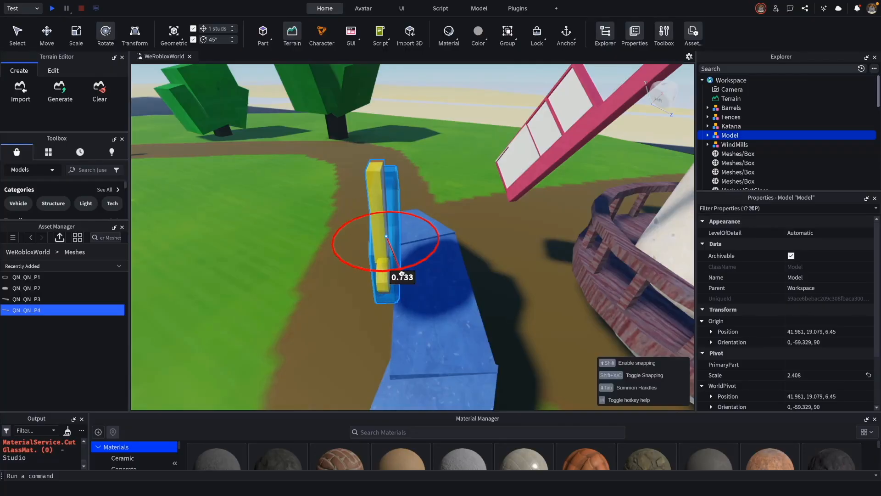
{"action": "right_click_drag", "start_coordinate": [531, 320], "coordinate": [533, 318]}
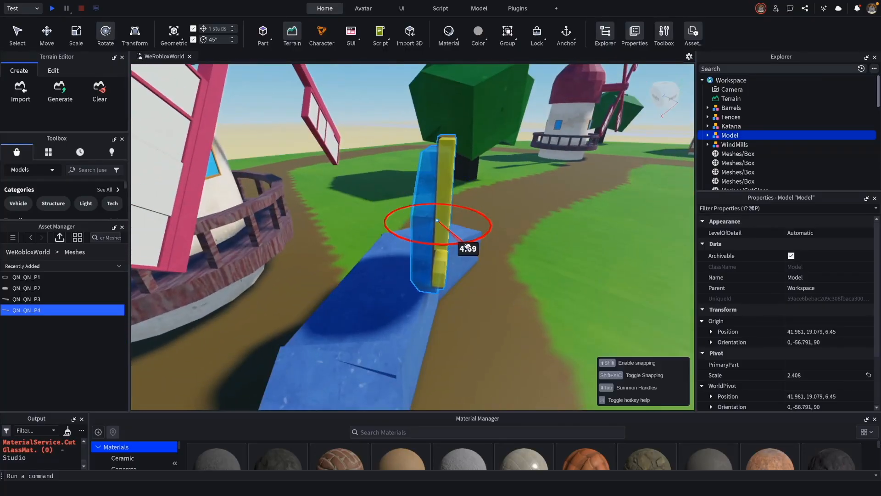
{"action": "mouse_move", "coordinate": [597, 274]}
{"action": "right_mouse_down"}
{"action": "mouse_move", "coordinate": [608, 276]}
{"action": "mouse_move", "coordinate": [597, 270]}
{"action": "mouse_move", "coordinate": [592, 280]}
{"action": "right_mouse_up"}
Lower the model onto the blue platform, to a position of about 41.84, 17.66, 6.22.
{"action": "key", "text": "super+2"}
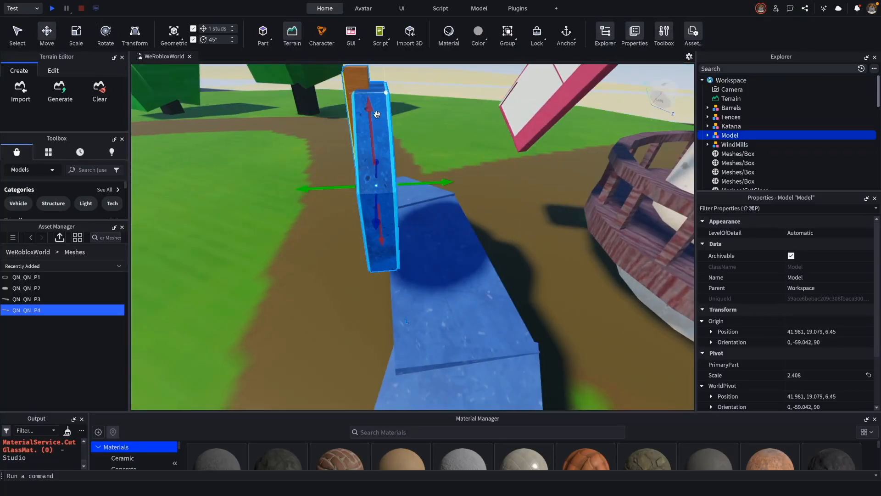
{"action": "left_click_drag", "start_coordinate": [474, 191], "coordinate": [473, 192]}
{"action": "right_click_drag", "start_coordinate": [548, 257], "coordinate": [551, 253]}
{"action": "left_click_drag", "start_coordinate": [399, 187], "coordinate": [400, 215]}
{"action": "right_click_drag", "start_coordinate": [479, 354], "coordinate": [472, 348]}
{"action": "left_click", "coordinate": [584, 303]}
{"action": "right_click_drag", "start_coordinate": [584, 303], "coordinate": [495, 294]}
Rename the grouped model as QuestNotice and expand it in the object hierarchy.
{"action": "left_click", "coordinate": [708, 135]}
{"action": "double_click", "coordinate": [730, 135]}
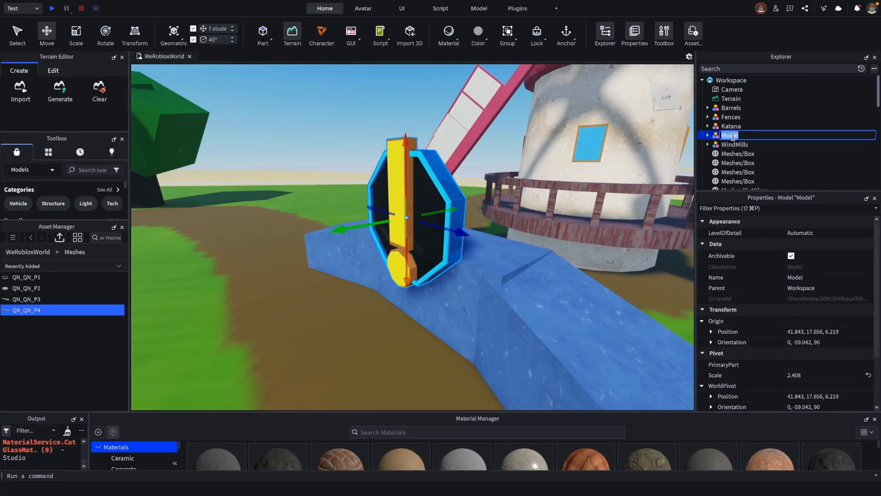
{"action": "left_click", "coordinate": [708, 135]}
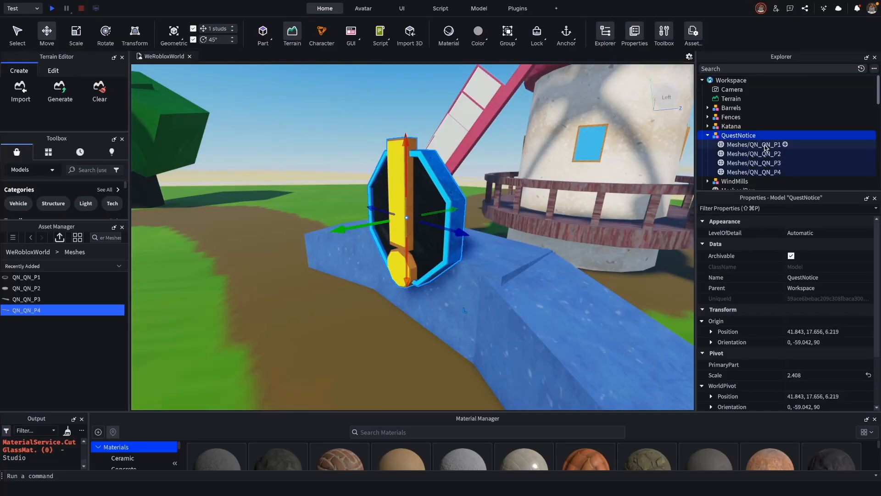
Anchor the four QuestNotice meshes, QN_QN_P1 through QN_QN_P4.
{"action": "left_click", "coordinate": [753, 144]}
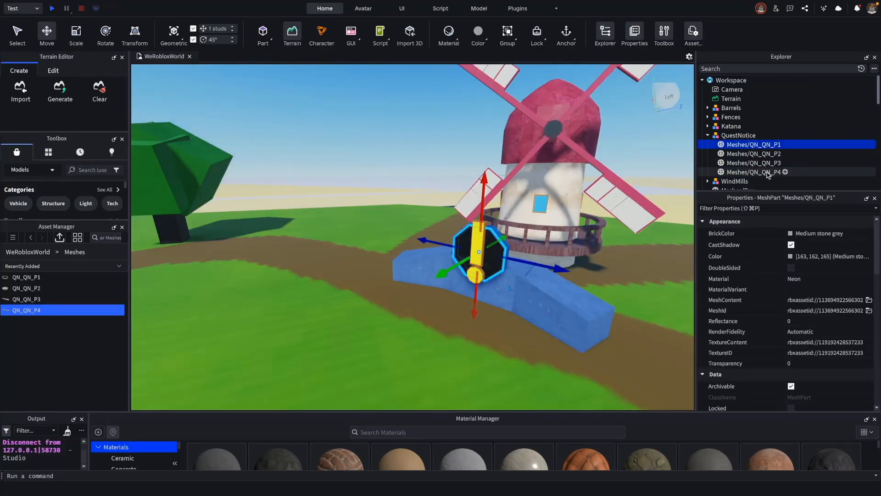
{"action": "left_click", "coordinate": [769, 172], "text": "shift"}
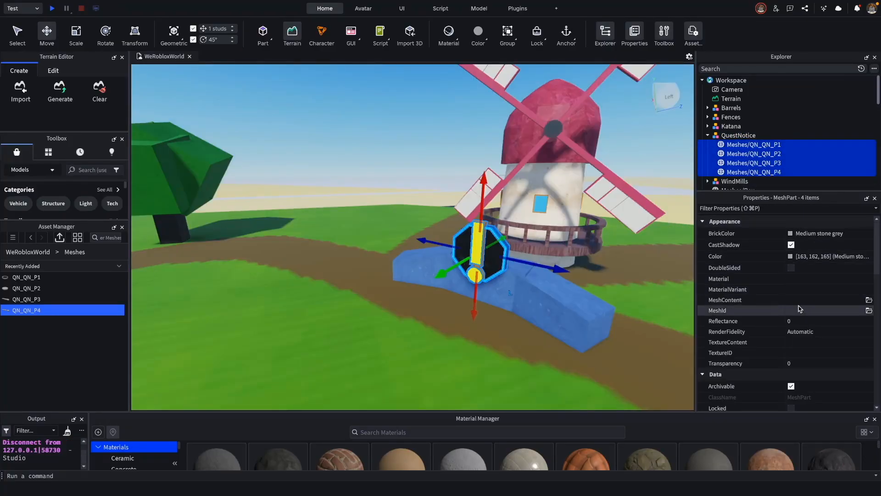
{"action": "left_click", "coordinate": [567, 32]}
{"action": "left_click", "coordinate": [448, 150]}
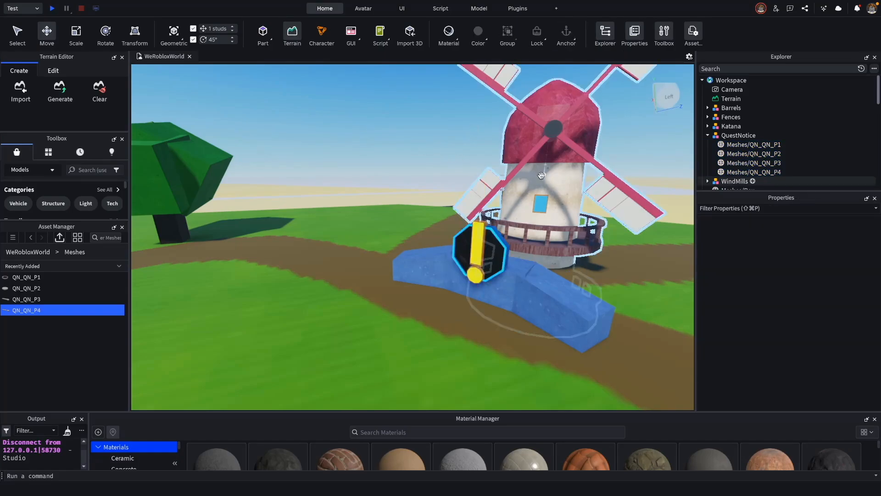
Playtest the world, walk the character up to the quest marker by the windmill, and stop the test.
{"action": "left_click", "coordinate": [52, 9]}
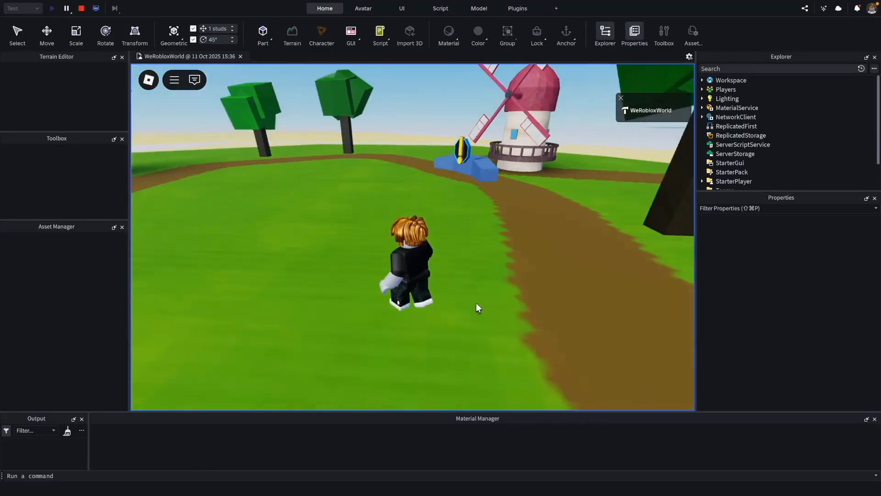
{"action": "key", "text": "w"}
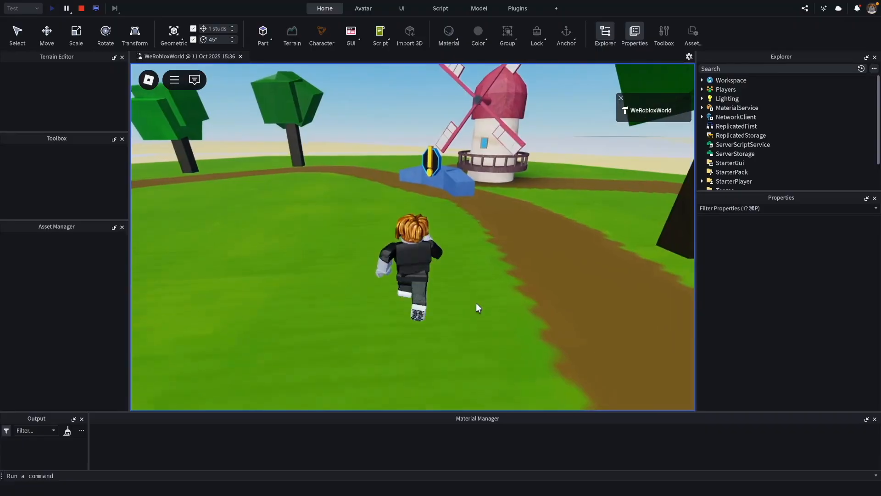
{"action": "key", "text": "w"}
{"action": "right_click_drag", "start_coordinate": [476, 303], "coordinate": [477, 303]}
{"action": "key", "text": "a"}
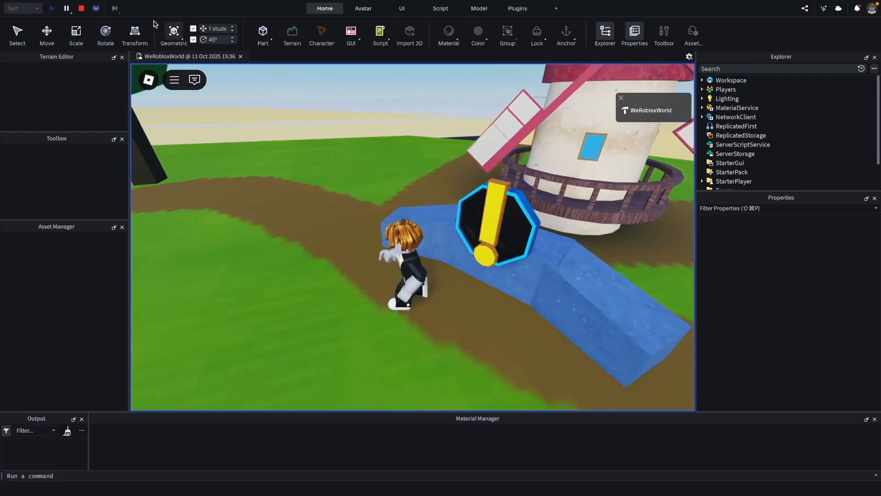
{"action": "left_click", "coordinate": [83, 9]}
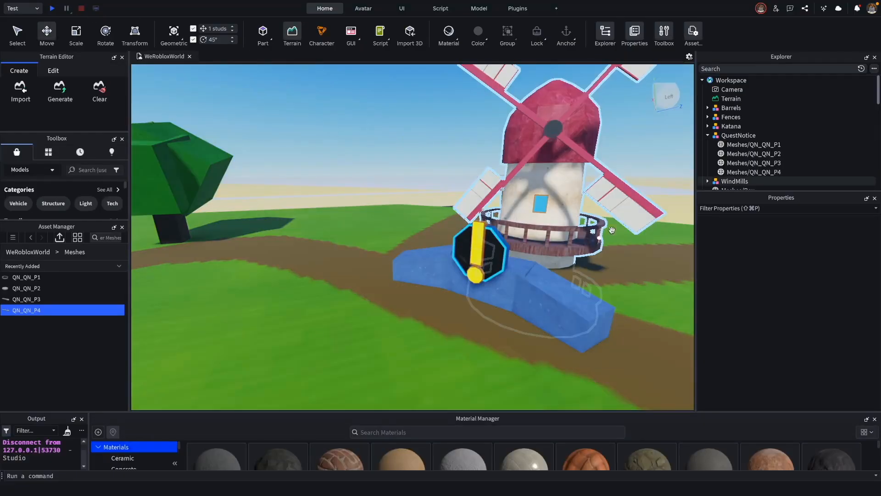
Clear the texture content of the QN_QN_P1 mesh in the QuestNotice model.
{"action": "left_click", "coordinate": [764, 172]}
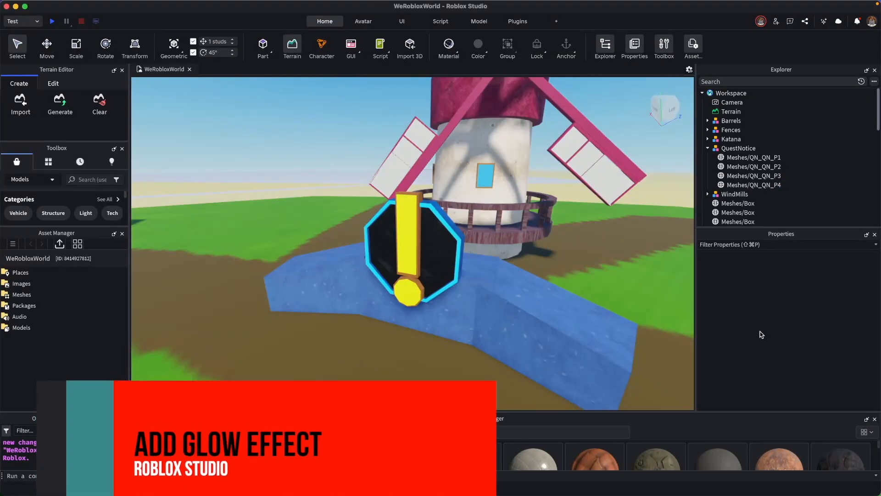
{"action": "left_click", "coordinate": [738, 149]}
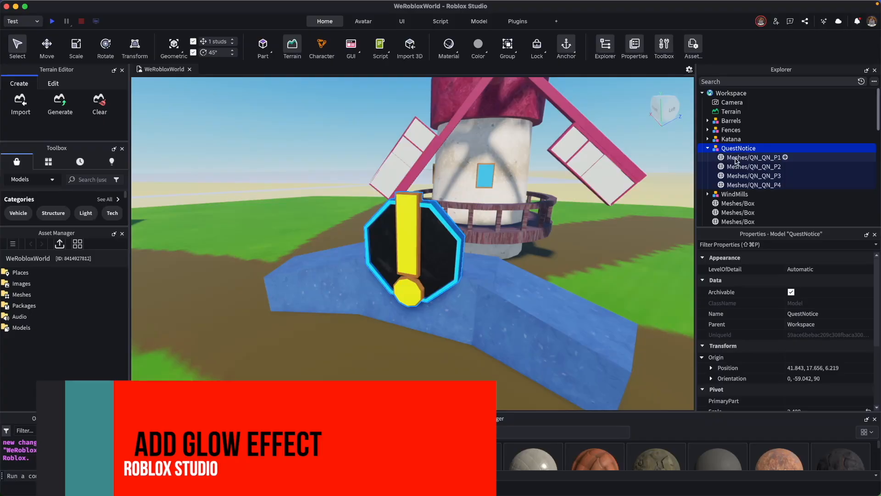
{"action": "left_click", "coordinate": [736, 158]}
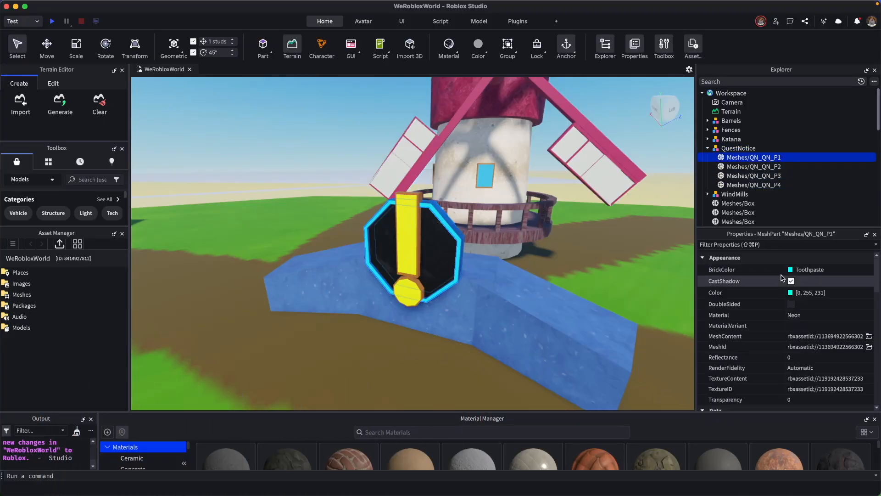
{"action": "left_click", "coordinate": [810, 382]}
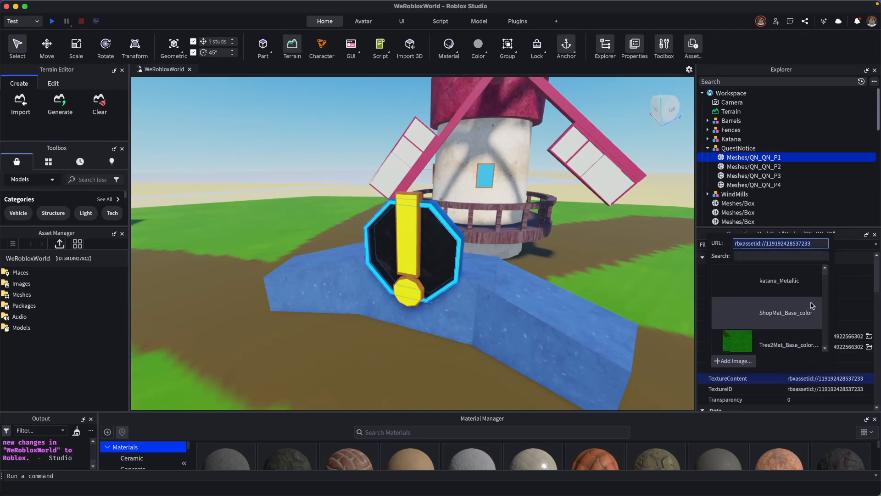
{"action": "key", "text": "BackSpace"}
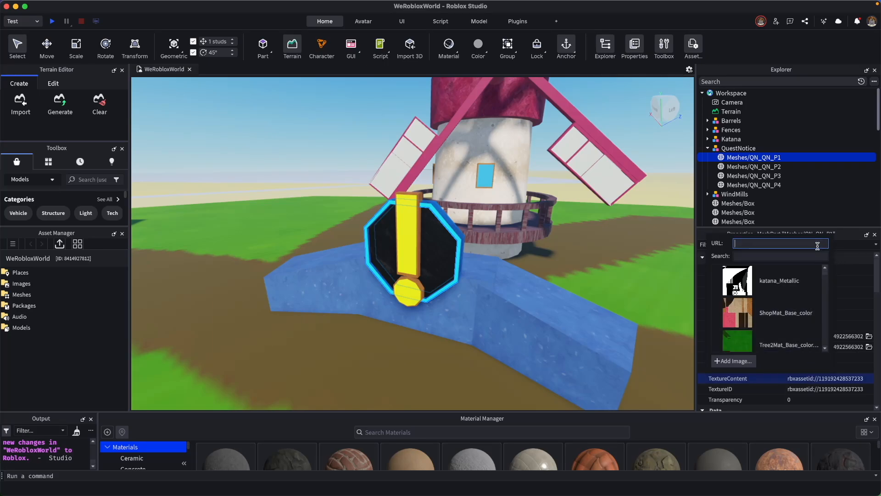
{"action": "key", "text": "Return"}
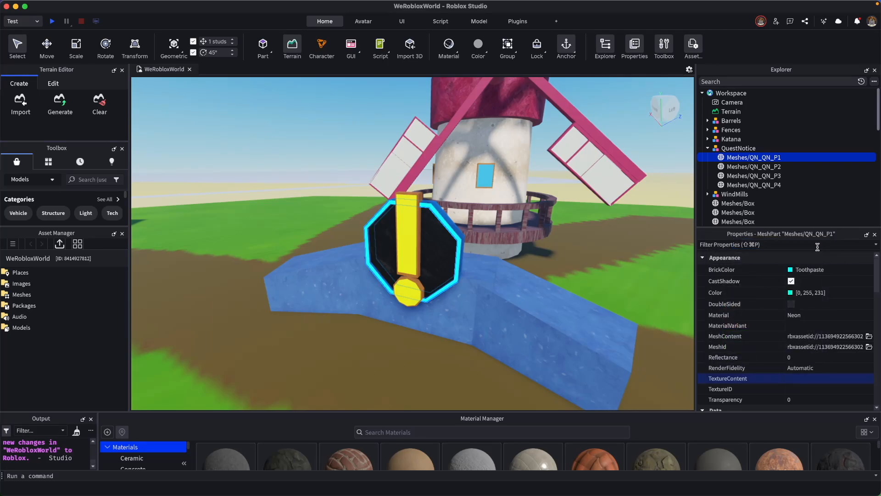
Clear the texture content of the QN_QN_P4 mesh.
{"action": "left_click", "coordinate": [769, 186]}
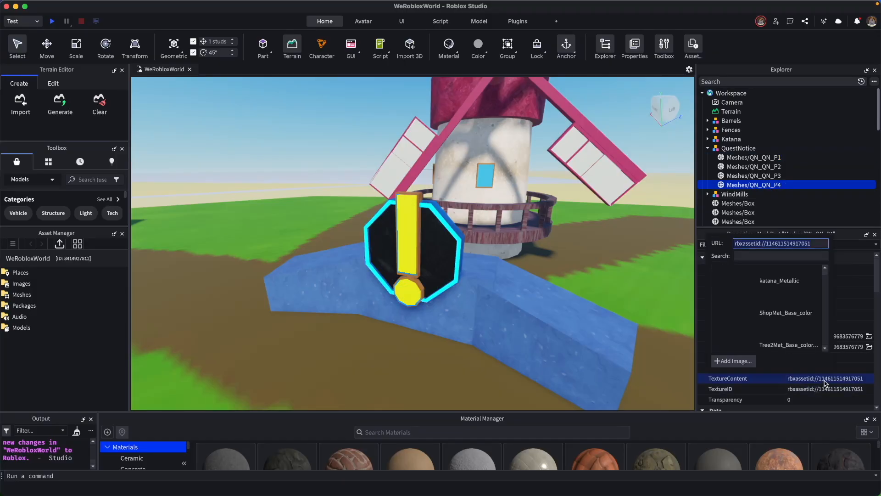
{"action": "left_click", "coordinate": [793, 379]}
{"action": "key", "text": "BackSpace"}
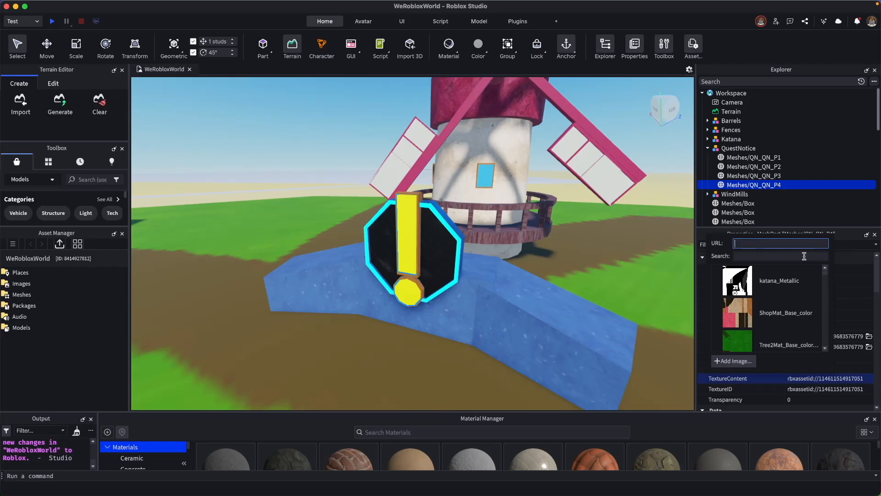
{"action": "key", "text": "Return"}
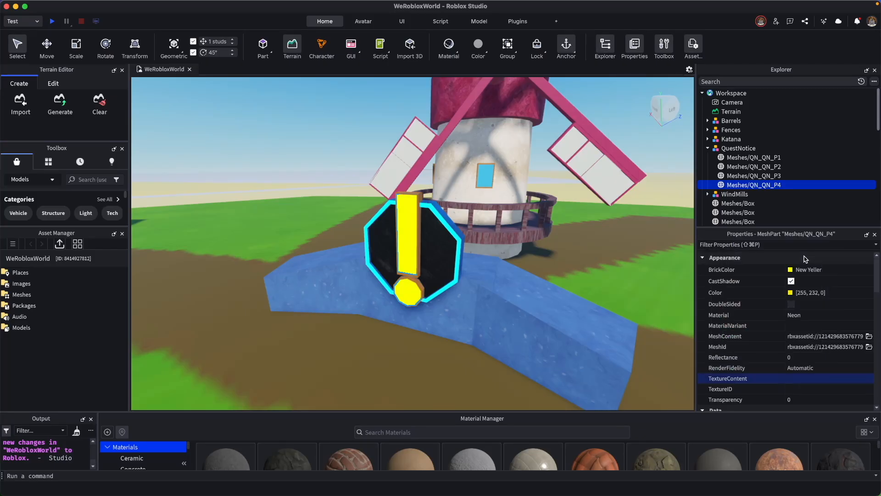
Set the color of the QN_QN_P4 mesh to a yellow of 255, 234, 2.
{"action": "left_click", "coordinate": [790, 293]}
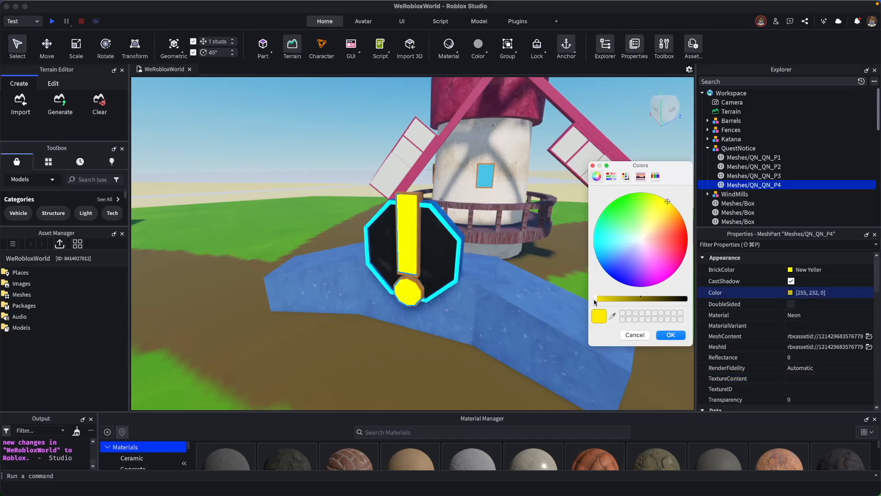
{"action": "mouse_move", "coordinate": [600, 300]}
{"action": "left_mouse_down"}
{"action": "mouse_move", "coordinate": [680, 300]}
{"action": "mouse_move", "coordinate": [586, 303]}
{"action": "mouse_move", "coordinate": [612, 297]}
{"action": "mouse_move", "coordinate": [587, 294]}
{"action": "left_mouse_up"}
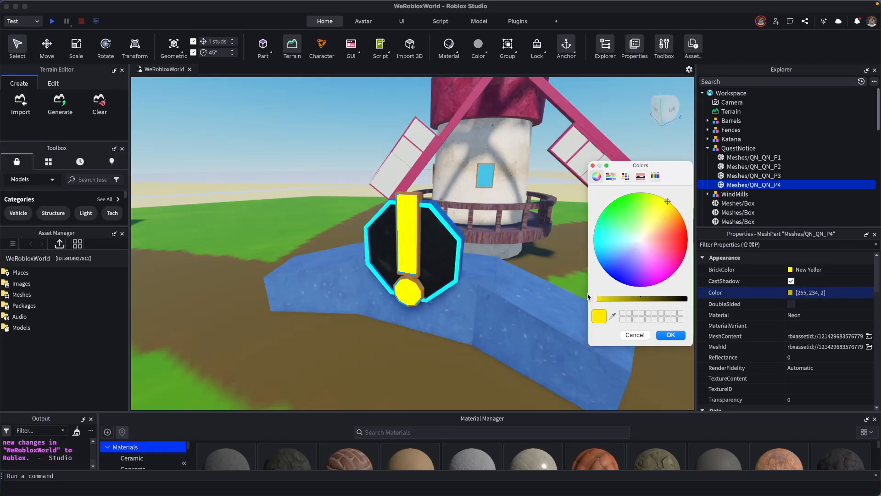
{"action": "left_click", "coordinate": [669, 335]}
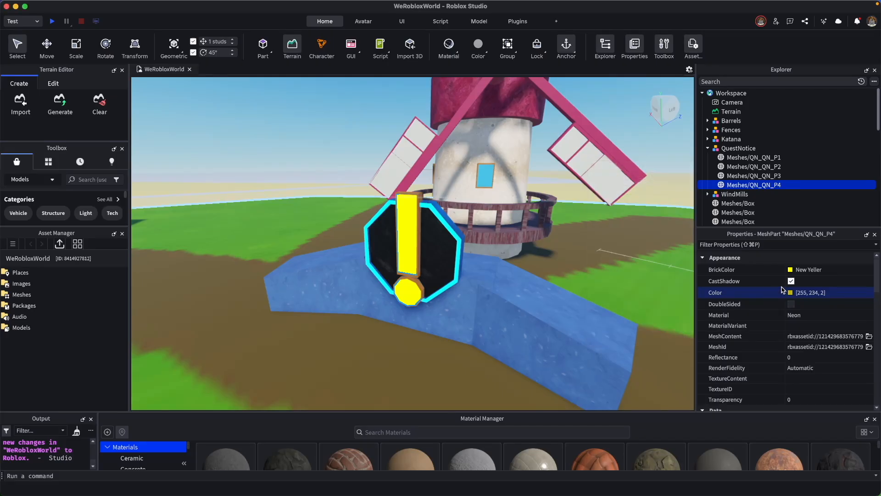
Set the color of the QN_QN_P1 mesh to a cyan of 0, 255, 241 and save the place.
{"action": "left_click", "coordinate": [770, 157]}
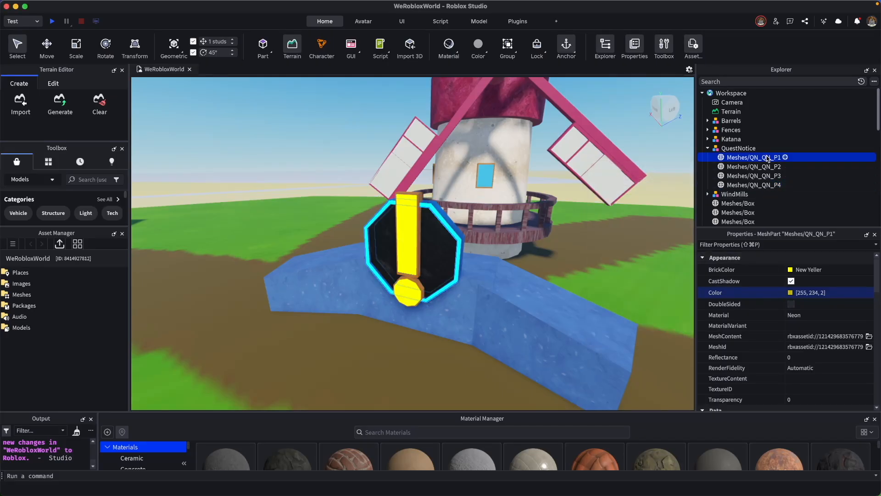
{"action": "left_click", "coordinate": [790, 293]}
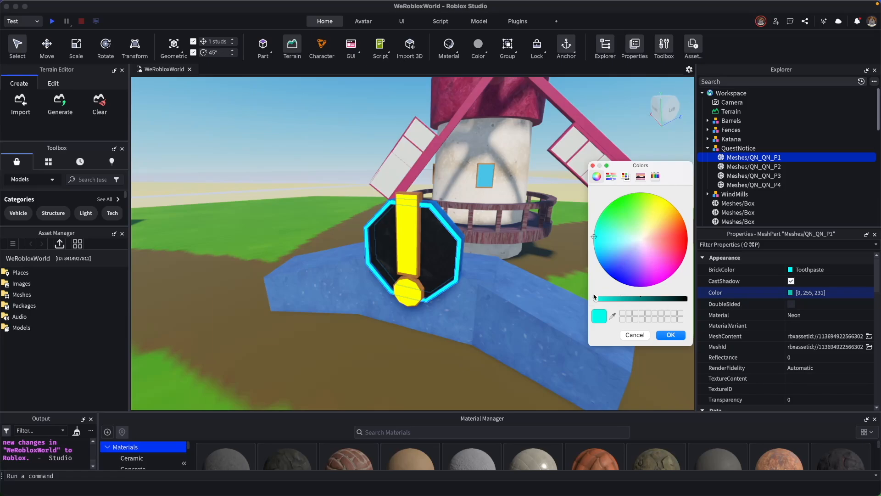
{"action": "left_click_drag", "start_coordinate": [596, 301], "coordinate": [559, 295]}
{"action": "left_click", "coordinate": [671, 334]}
{"action": "key", "text": "super+s"}
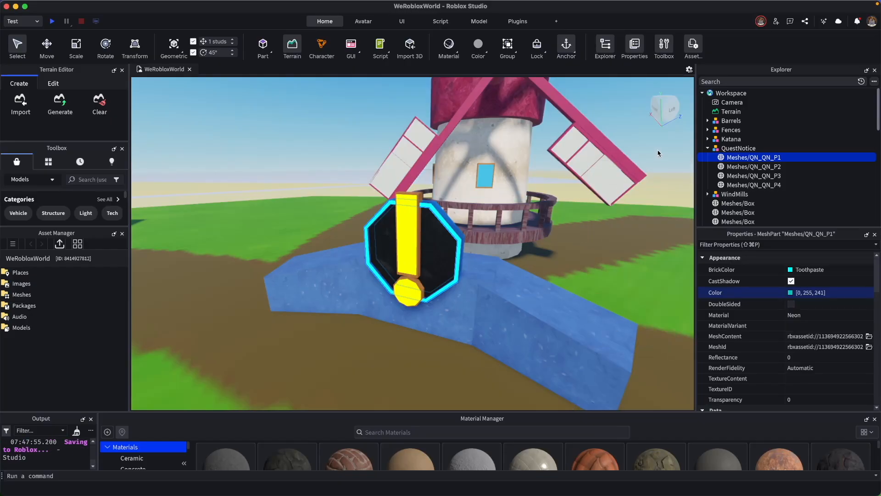
Choose Neon as the material of the QN_QN_P1 mesh.
{"action": "left_click", "coordinate": [655, 157]}
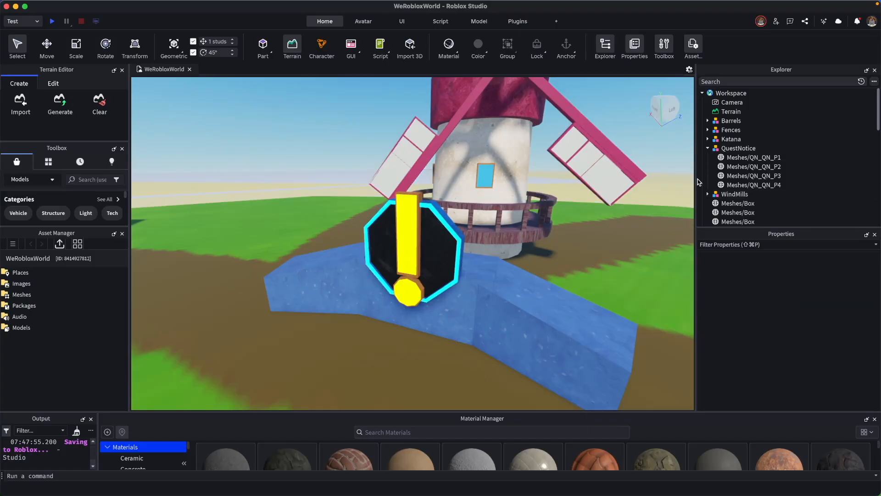
{"action": "left_click", "coordinate": [775, 157]}
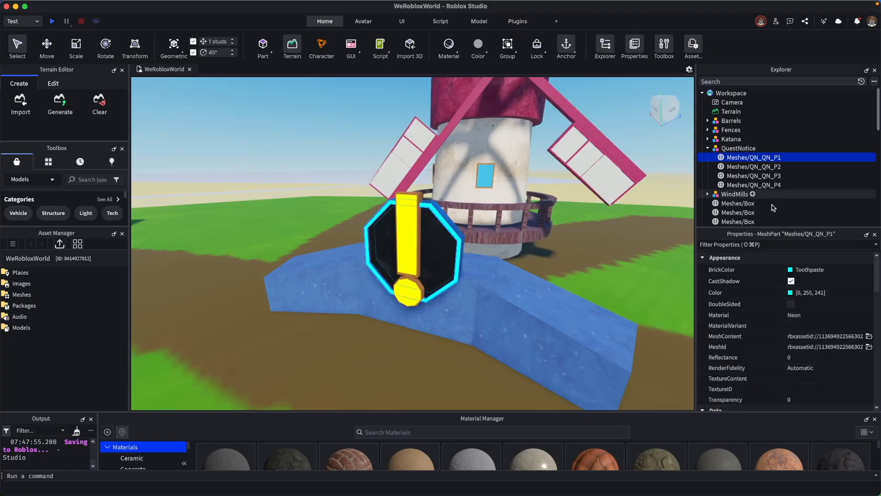
{"action": "left_click", "coordinate": [811, 316]}
{"action": "left_click", "coordinate": [809, 316]}
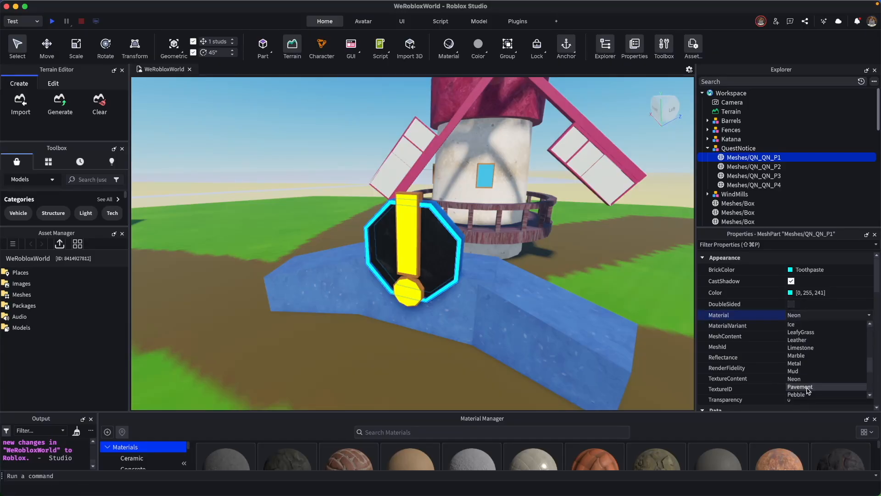
{"action": "left_click", "coordinate": [809, 379]}
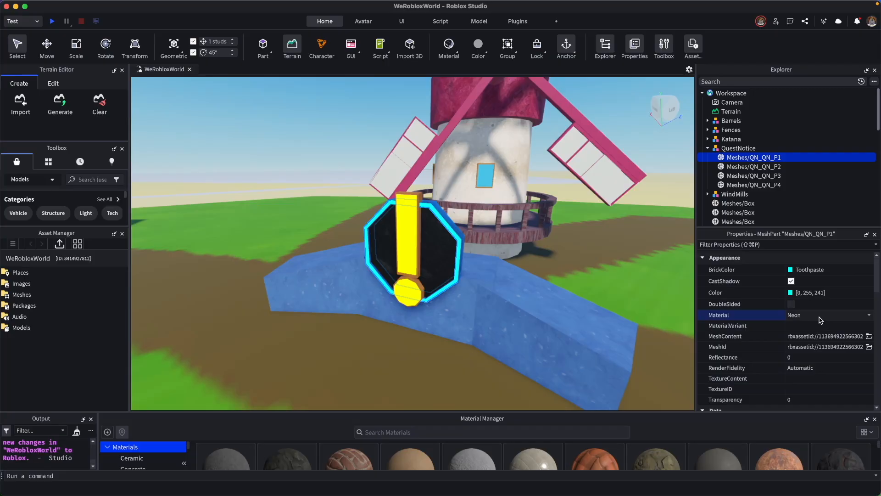
{"action": "left_click", "coordinate": [767, 185]}
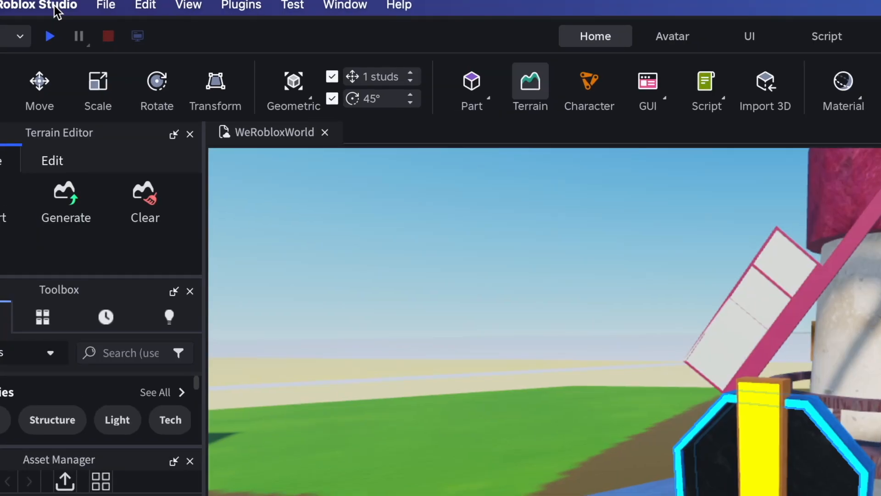
Set the Editor Quality Level to Level 21 in the Studio rendering settings and close the settings.
{"action": "left_click", "coordinate": [56, 6]}
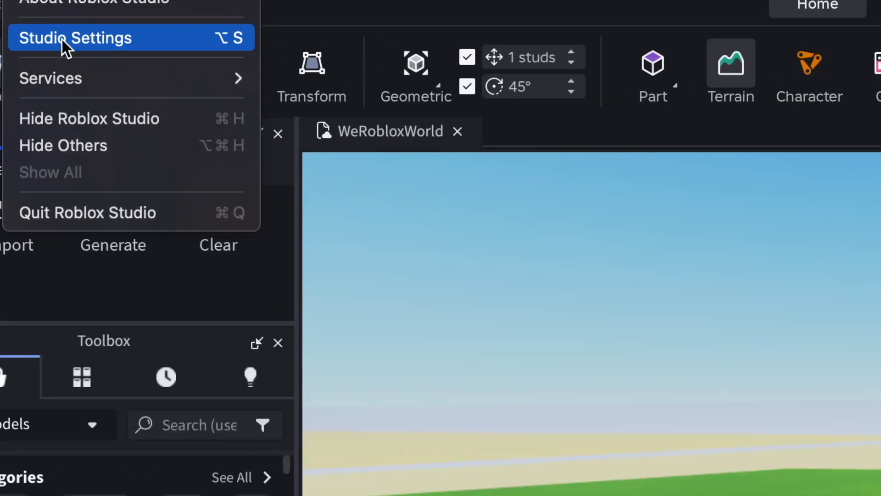
{"action": "left_click", "coordinate": [77, 39]}
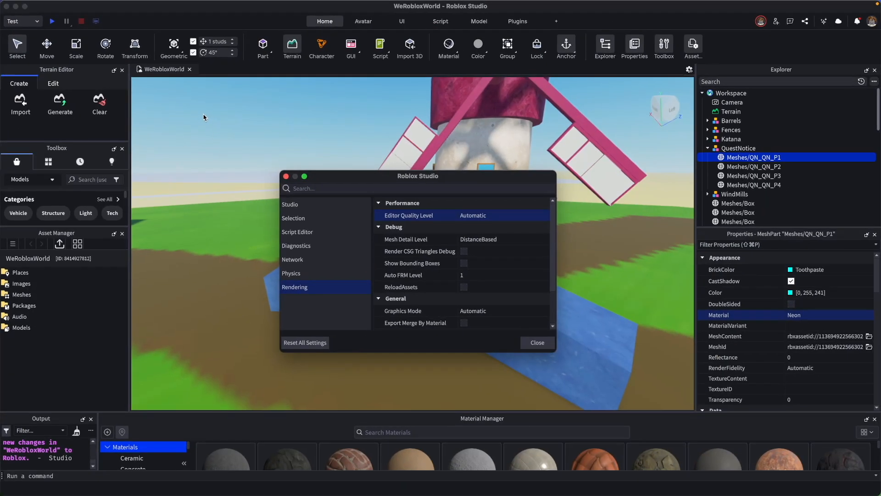
{"action": "left_click_drag", "start_coordinate": [372, 178], "coordinate": [388, 165]}
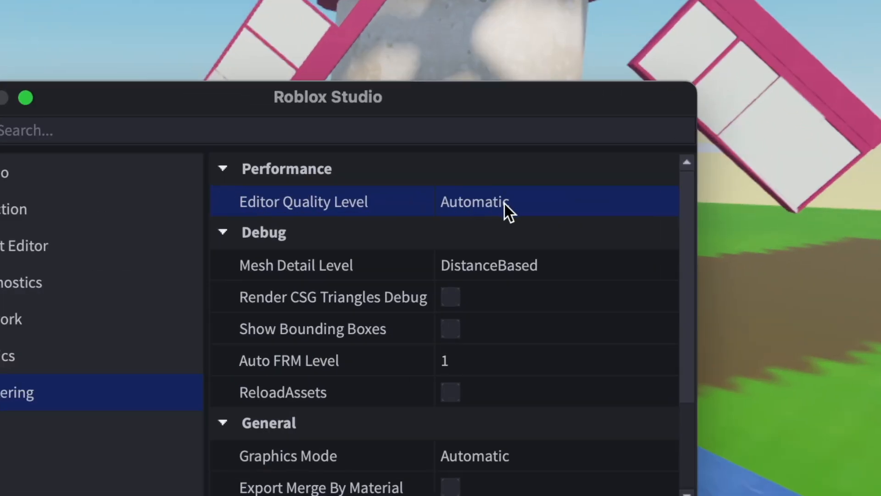
{"action": "left_click", "coordinate": [499, 202]}
{"action": "left_click", "coordinate": [501, 202]}
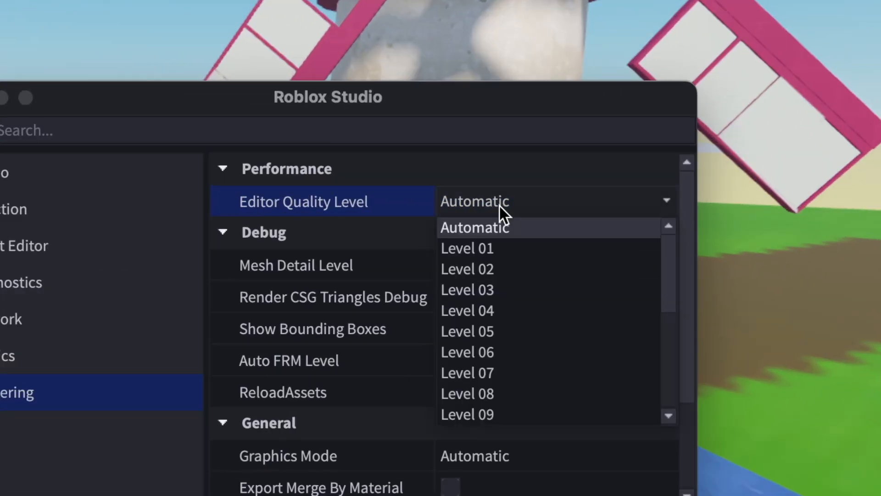
{"action": "scroll", "coordinate": [513, 265], "scroll_direction": "down", "scroll_amount": 4}
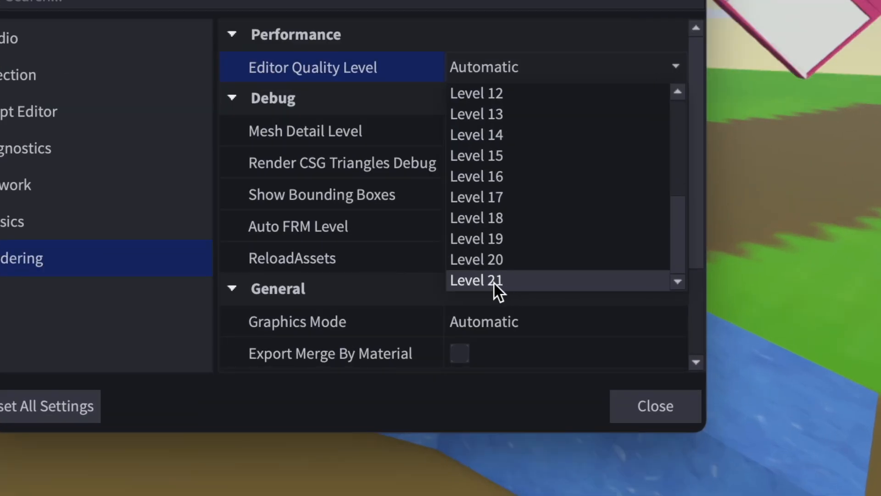
{"action": "left_click", "coordinate": [510, 280]}
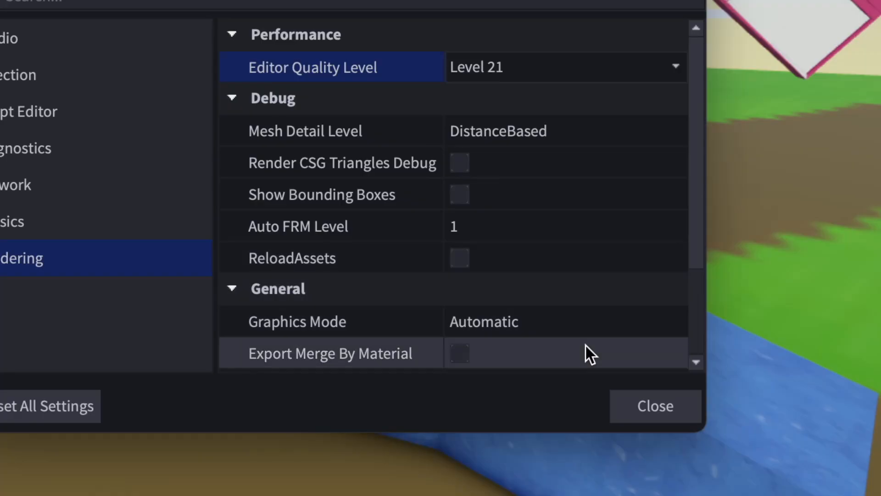
{"action": "left_click", "coordinate": [645, 398]}
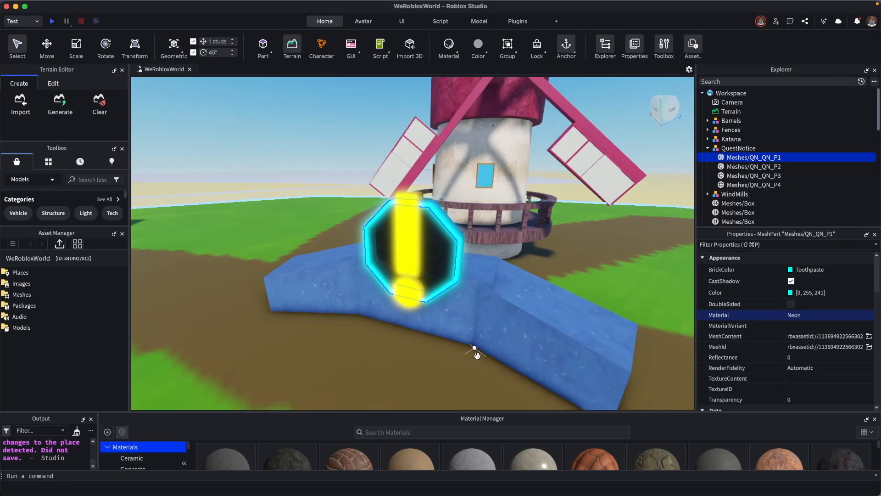
{"action": "left_click_drag", "start_coordinate": [475, 356], "coordinate": [505, 353]}
{"action": "key", "text": "super+z"}
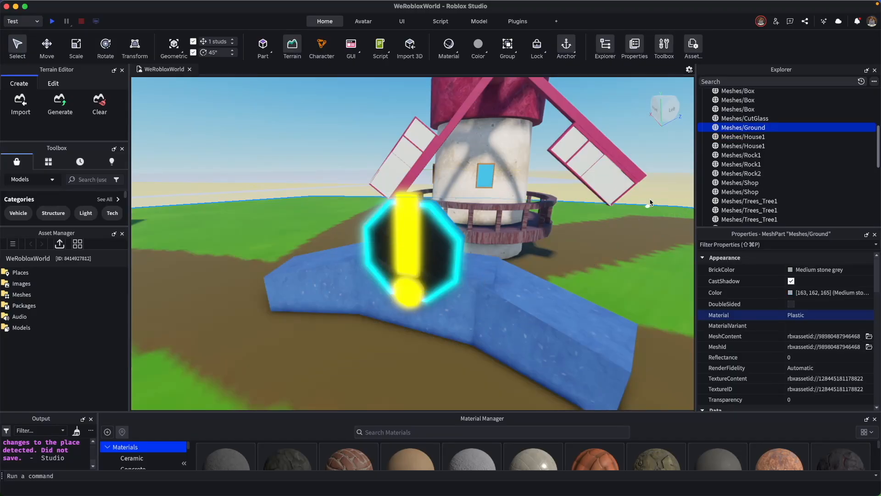
{"action": "left_click", "coordinate": [666, 183]}
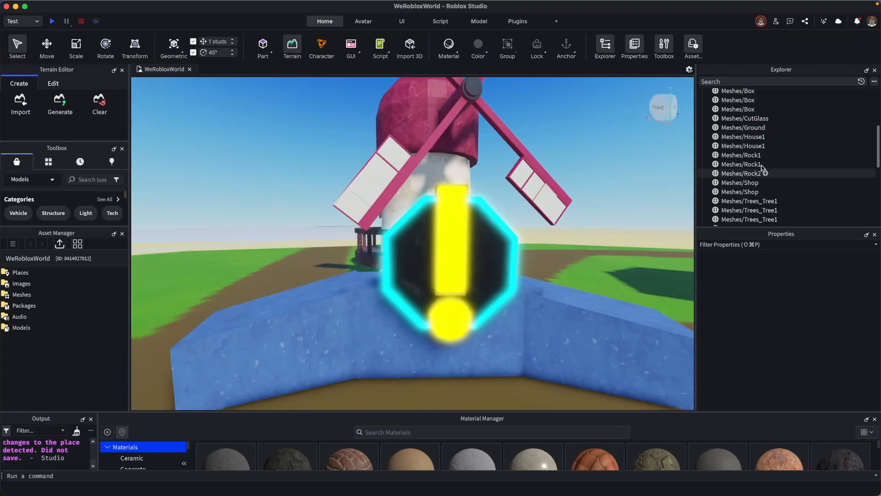
Collapse the QuestNotice model and enable the Bloom effect under Lighting.
{"action": "scroll", "coordinate": [764, 169], "scroll_direction": "up", "scroll_amount": 5}
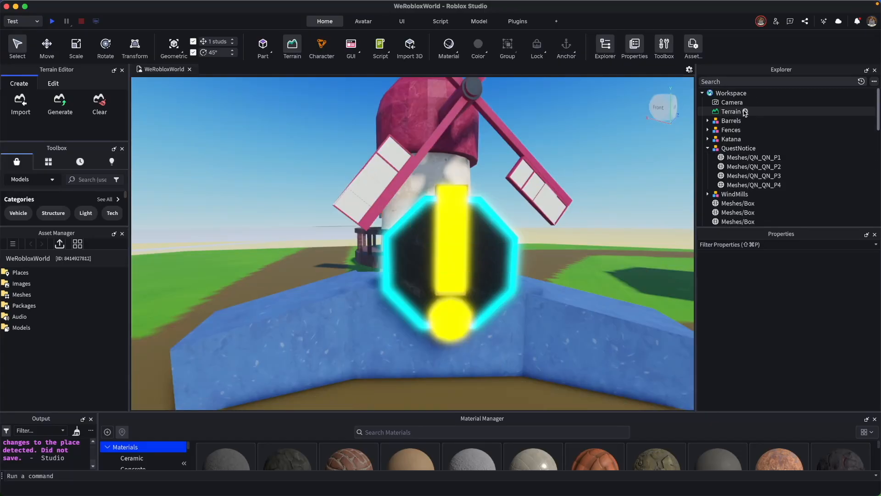
{"action": "left_click", "coordinate": [708, 148]}
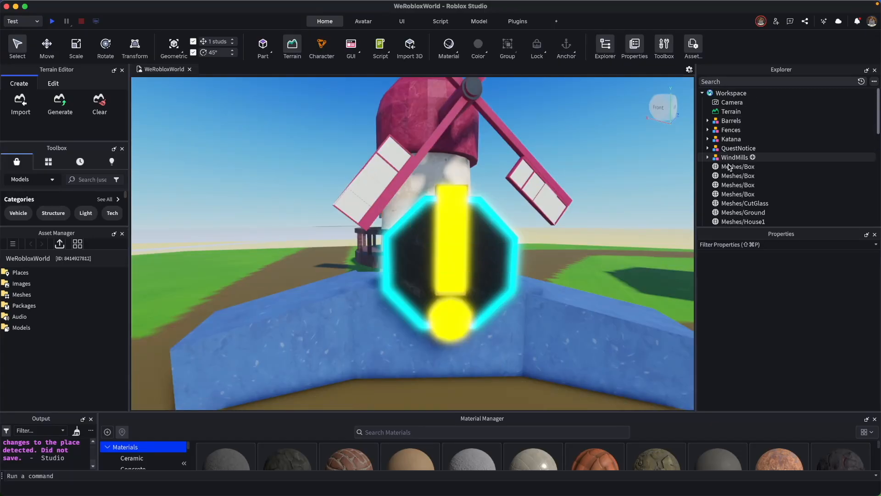
{"action": "scroll", "coordinate": [759, 175], "scroll_direction": "down", "scroll_amount": 10}
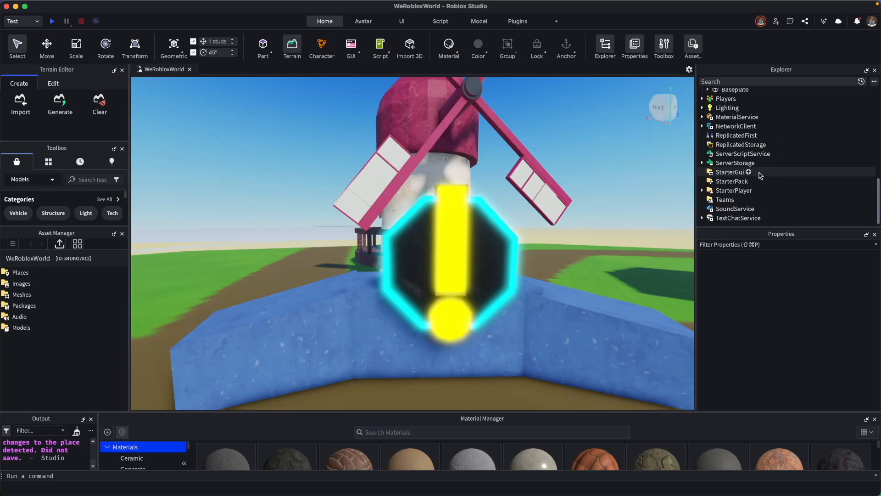
{"action": "left_click", "coordinate": [728, 109]}
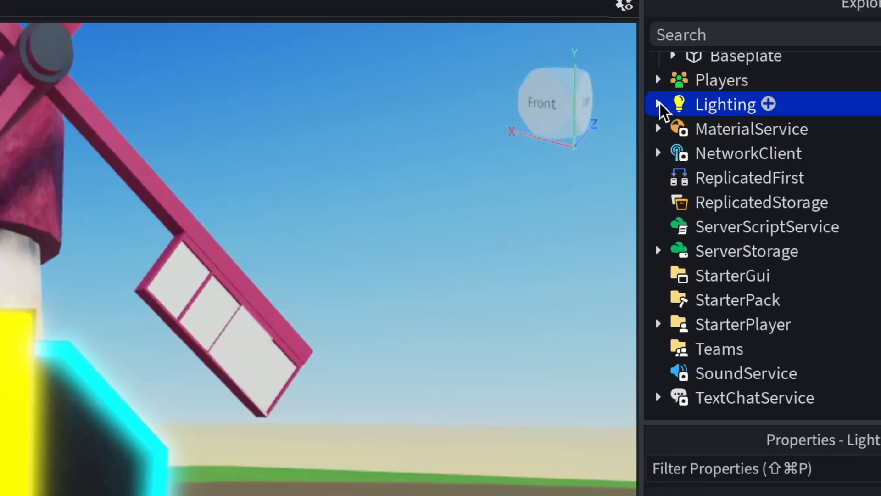
{"action": "left_click", "coordinate": [702, 107]}
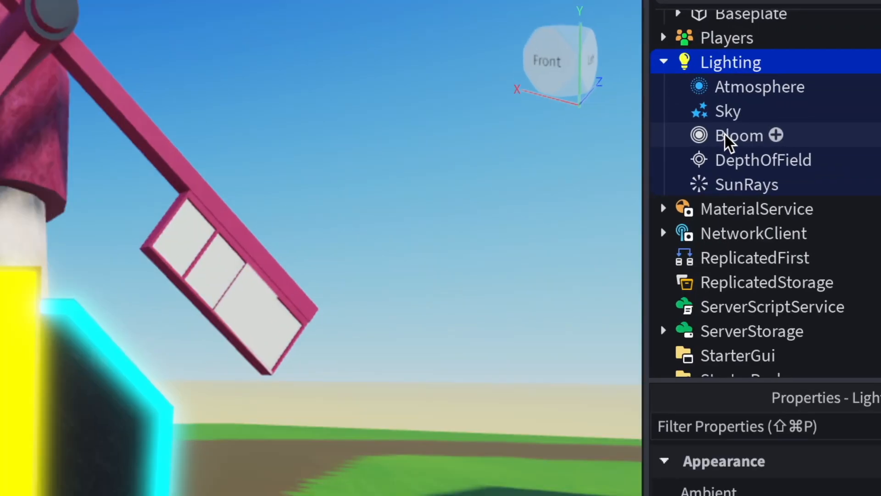
{"action": "left_click", "coordinate": [726, 136]}
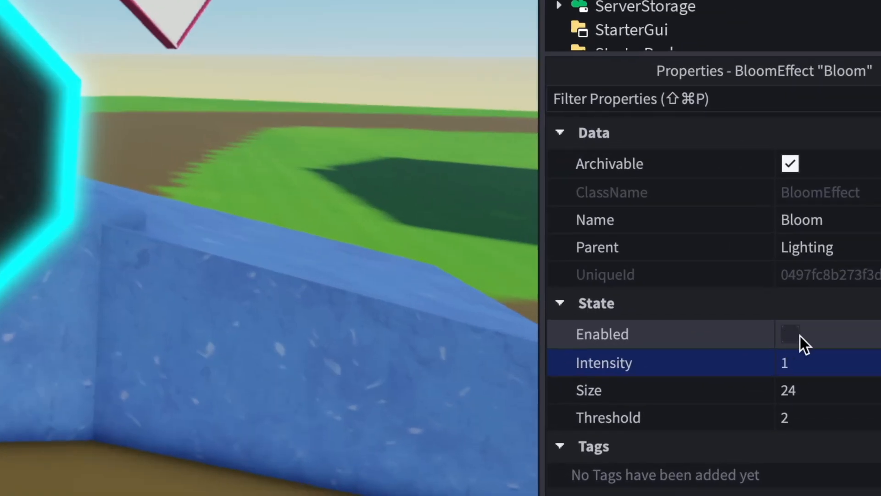
{"action": "left_click", "coordinate": [792, 334]}
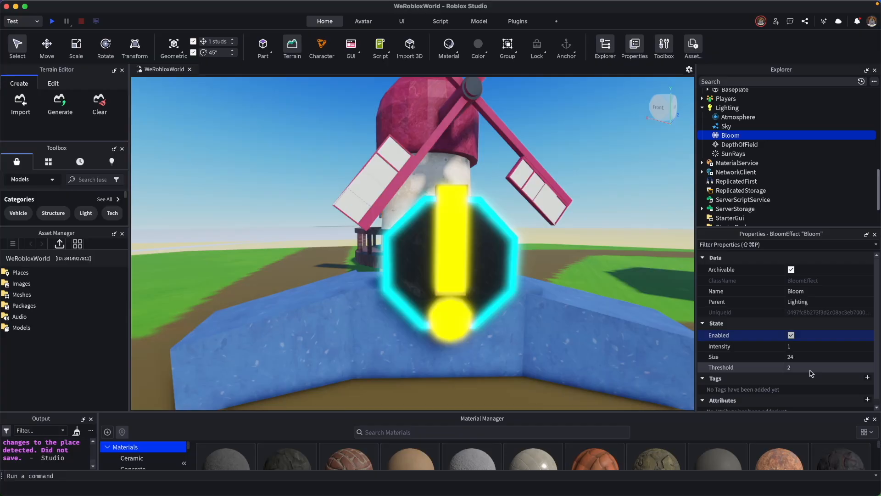
Try a Bloom intensity of 10 and return it to 1.
{"action": "left_click", "coordinate": [794, 368]}
{"action": "left_click", "coordinate": [791, 346]}
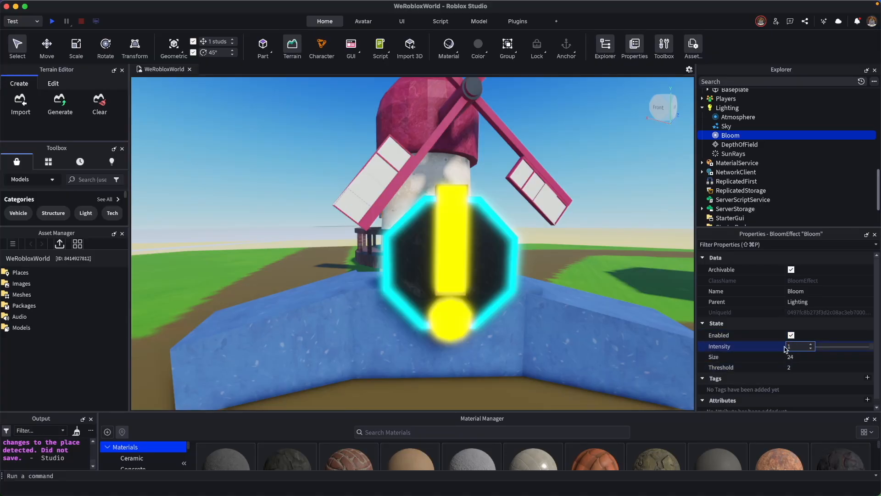
{"action": "type", "text": "10"}
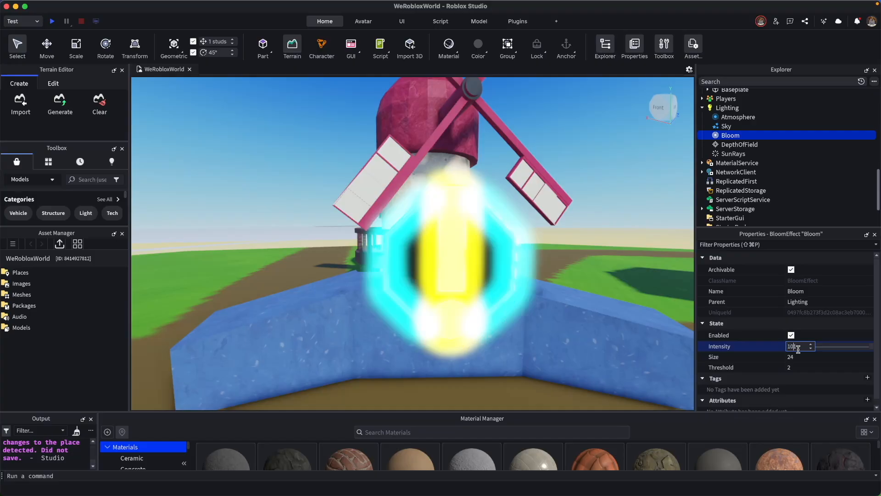
{"action": "key", "text": "BackSpace"}
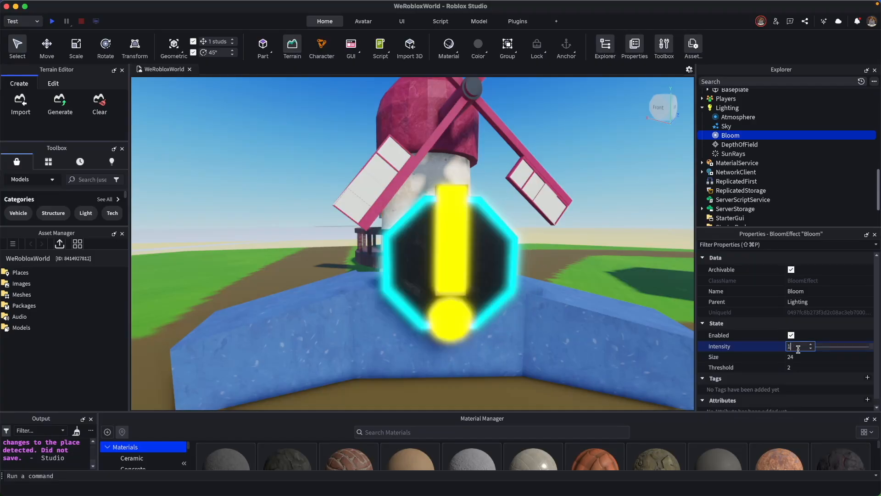
{"action": "type", "text": "0"}
{"action": "key", "text": "Return"}
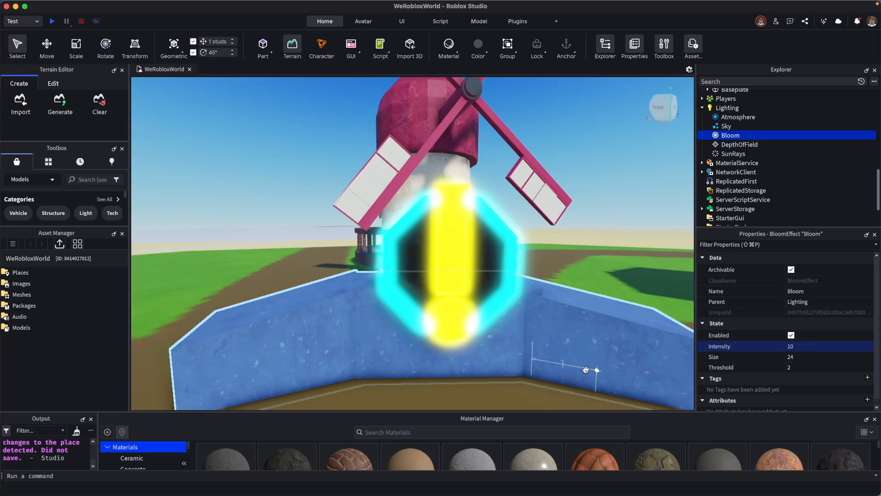
{"action": "left_click", "coordinate": [797, 348]}
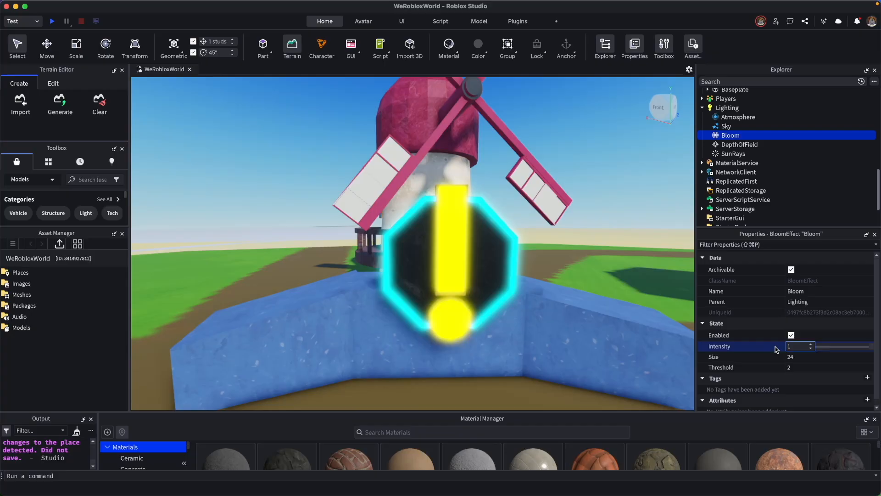
Try lower and higher Bloom threshold values, settle on a threshold of 3, and deselect the effect.
{"action": "left_click", "coordinate": [791, 367]}
{"action": "mouse_move", "coordinate": [841, 370]}
{"action": "left_mouse_down"}
{"action": "mouse_move", "coordinate": [824, 370]}
{"action": "mouse_move", "coordinate": [868, 369]}
{"action": "mouse_move", "coordinate": [845, 370]}
{"action": "left_mouse_up"}
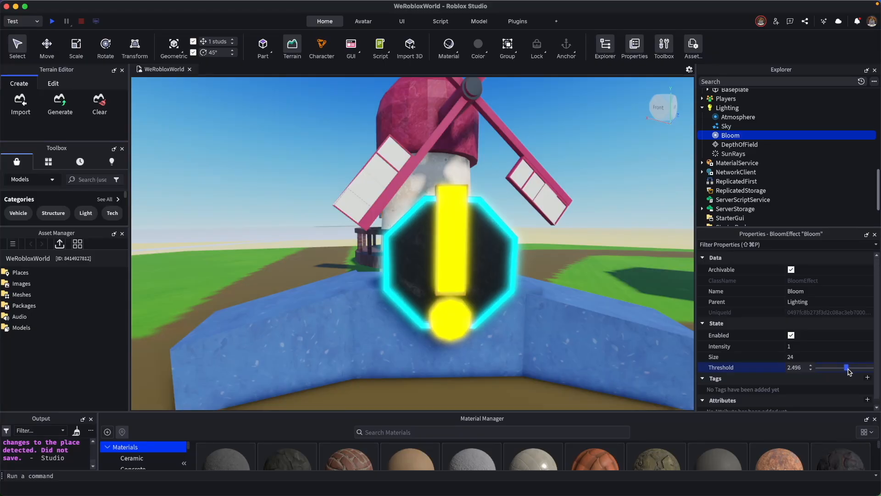
{"action": "left_click_drag", "start_coordinate": [848, 371], "coordinate": [781, 379]}
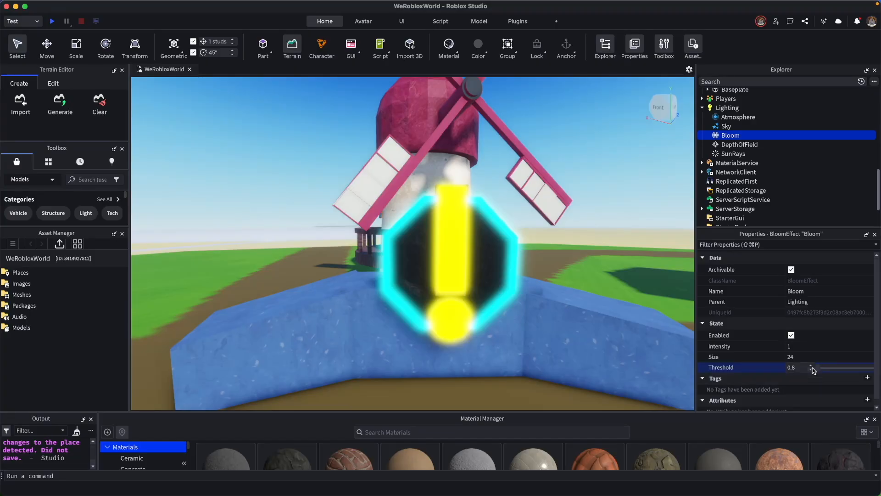
{"action": "left_click_drag", "start_coordinate": [820, 372], "coordinate": [859, 380]}
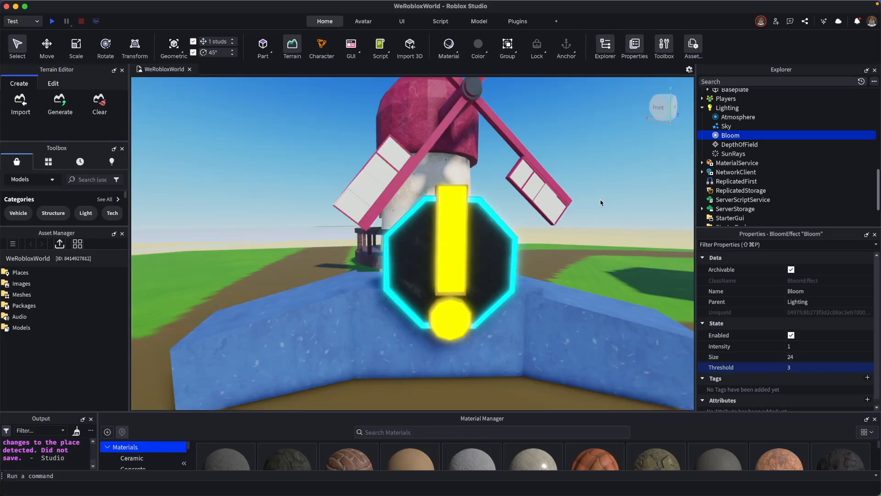
{"action": "left_click", "coordinate": [624, 194]}
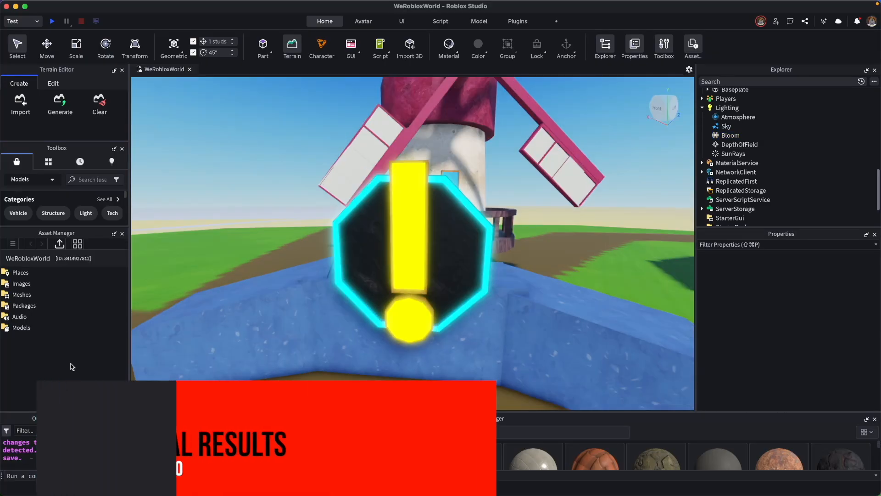
Start a playtest of the place and walk the character up to the quest notice marker by the windmill.
{"action": "left_click", "coordinate": [53, 23]}
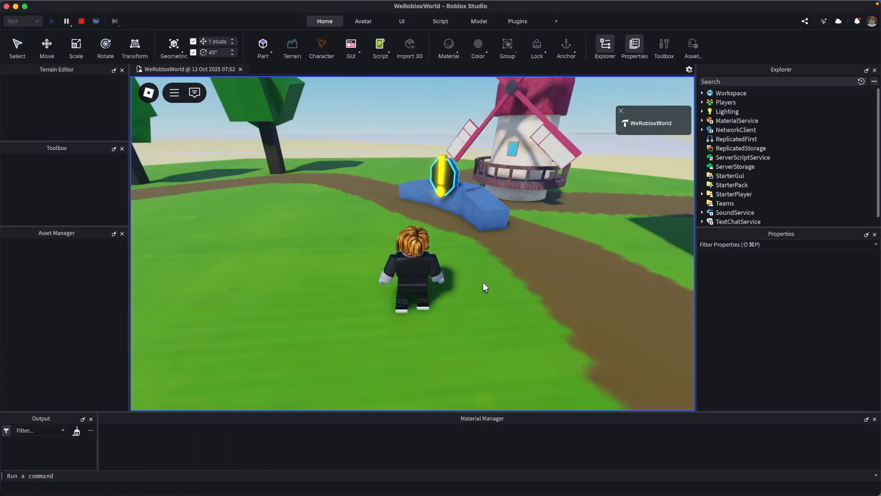
{"action": "key", "text": "w"}
{"action": "key", "text": "w"}
{"action": "scroll", "coordinate": [483, 283], "scroll_direction": "up", "scroll_amount": 3}
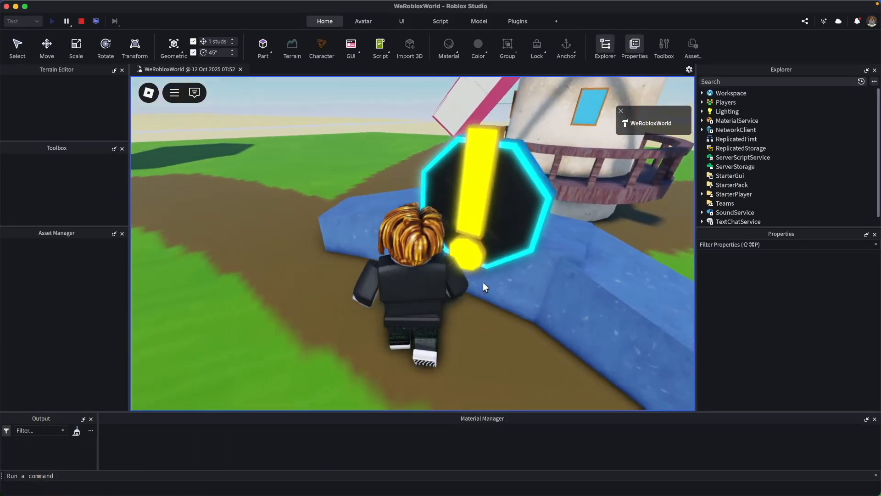
Walk the character around the quest notice marker to examine its neon glow from different sides.
{"action": "key", "text": "s"}
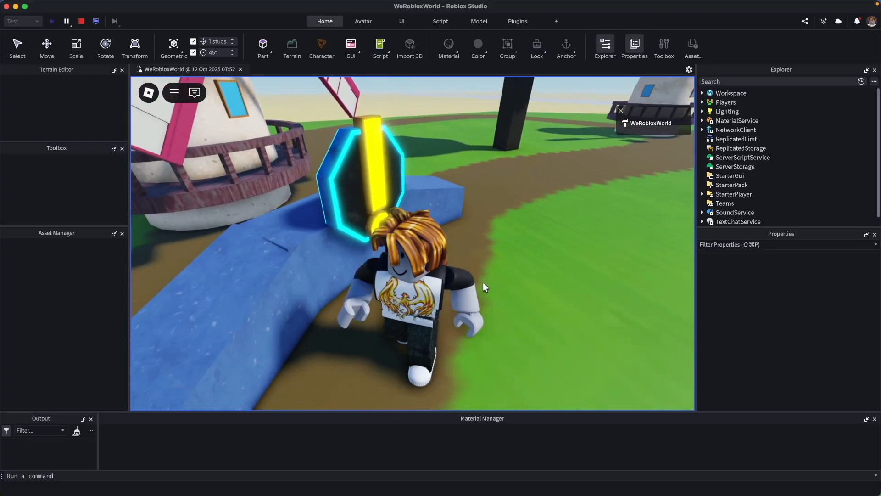
{"action": "key", "text": "w"}
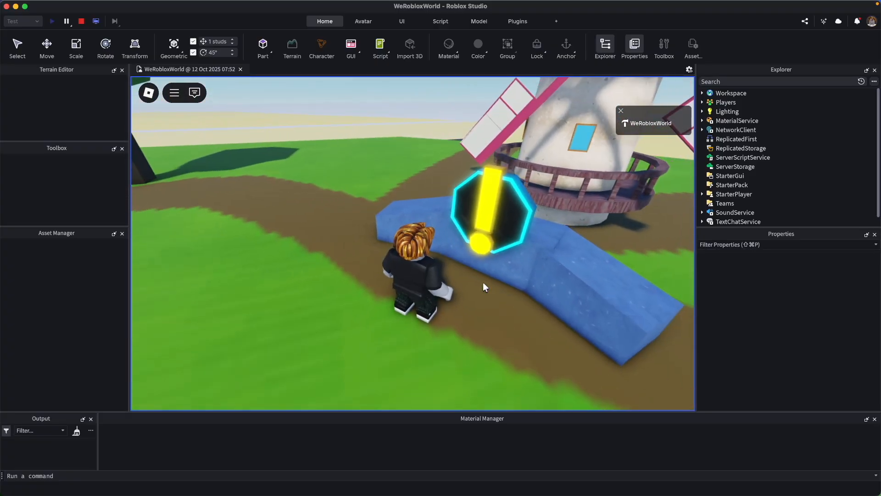
{"action": "key", "text": "w"}
{"action": "key", "text": "s"}
{"action": "key", "text": "w"}
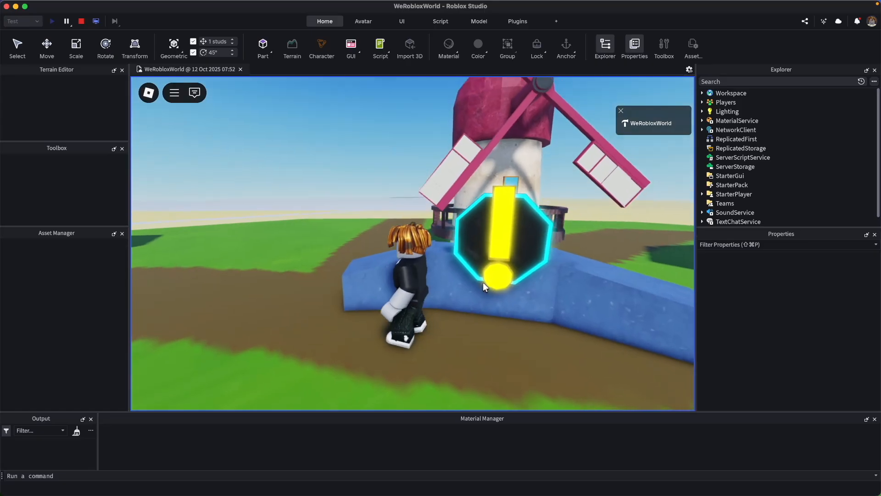
{"action": "key", "text": "d"}
{"action": "key", "text": "w"}
{"action": "key", "text": "a"}
{"action": "key", "text": "w"}
{"action": "key", "text": "s"}
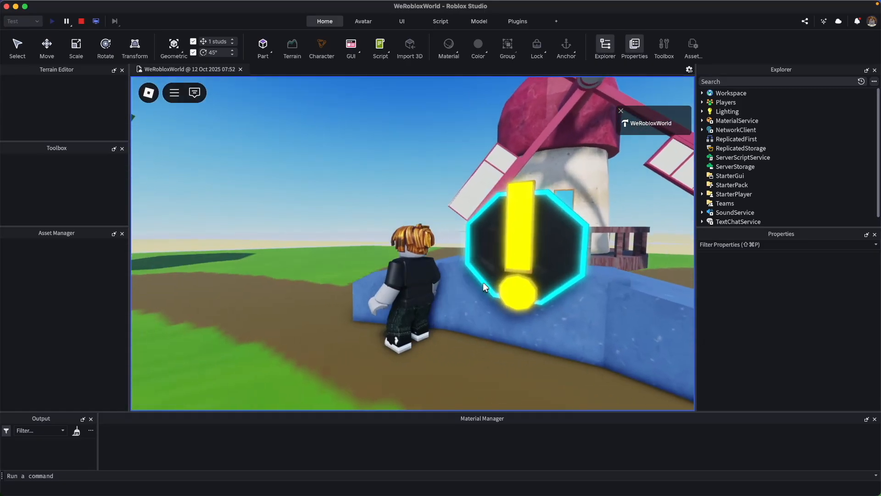
{"action": "key", "text": "d"}
{"action": "key", "text": "s"}
{"action": "key", "text": "w"}
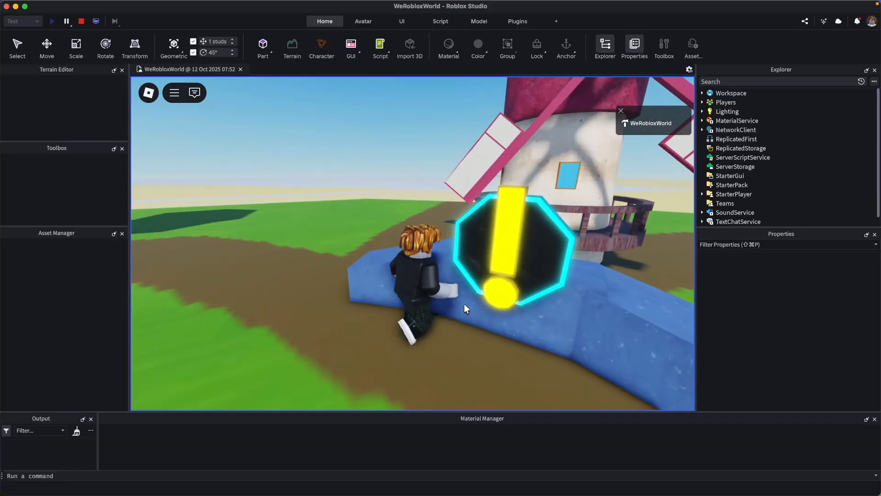
{"action": "key", "text": "s"}
{"action": "key", "text": "w"}
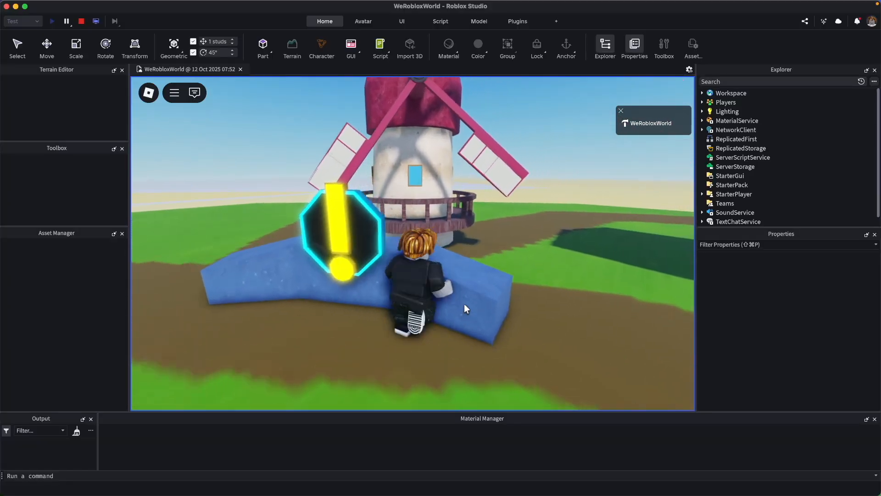
{"action": "key", "text": "w"}
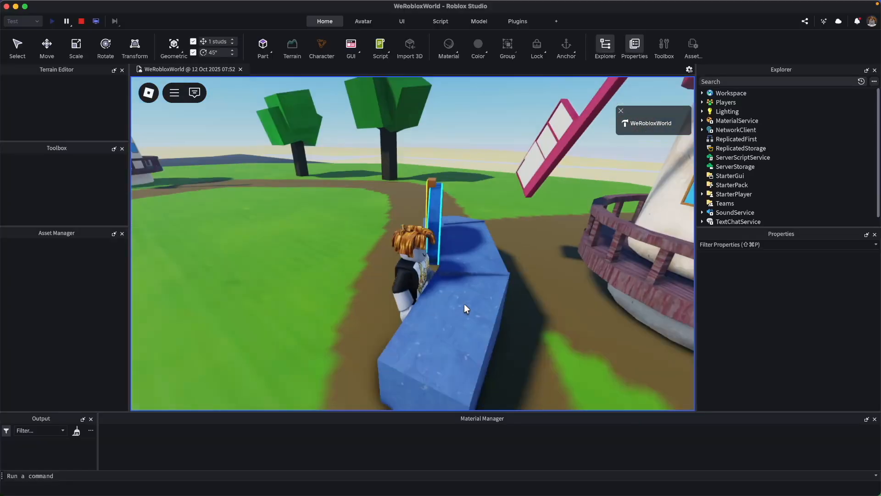
{"action": "key", "text": "s"}
{"action": "key", "text": "w"}
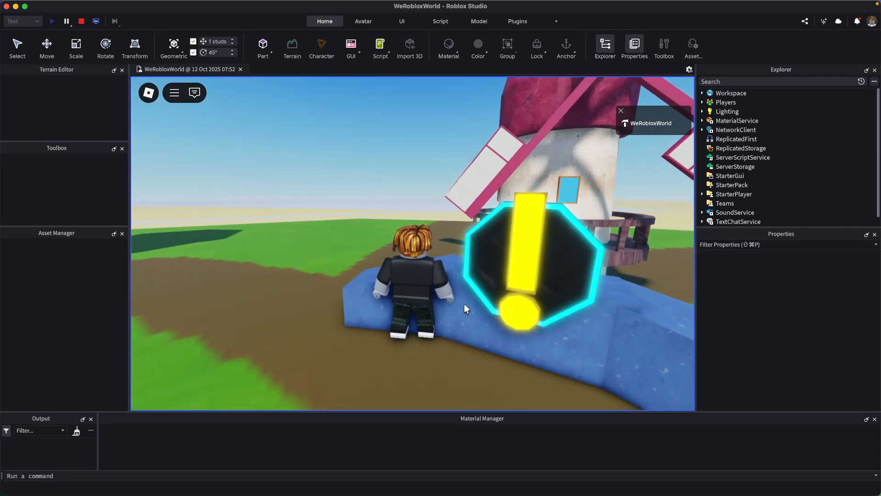